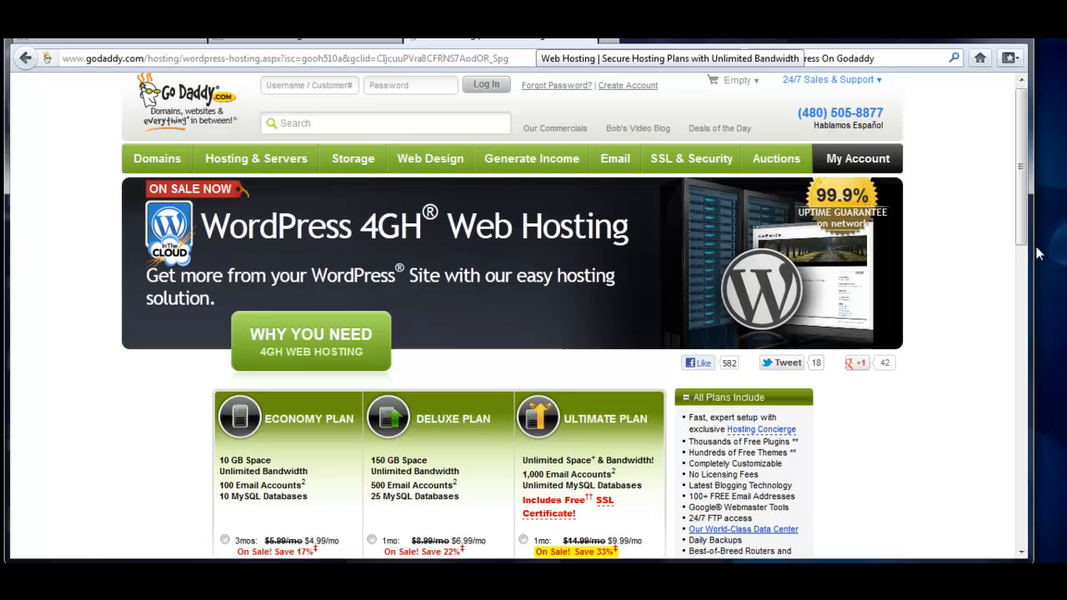
Close the GoDaddy WordPress hosting page and look through the posts on the Ariix Athletes home page.
{"action": "left_click", "coordinate": [542, 40]}
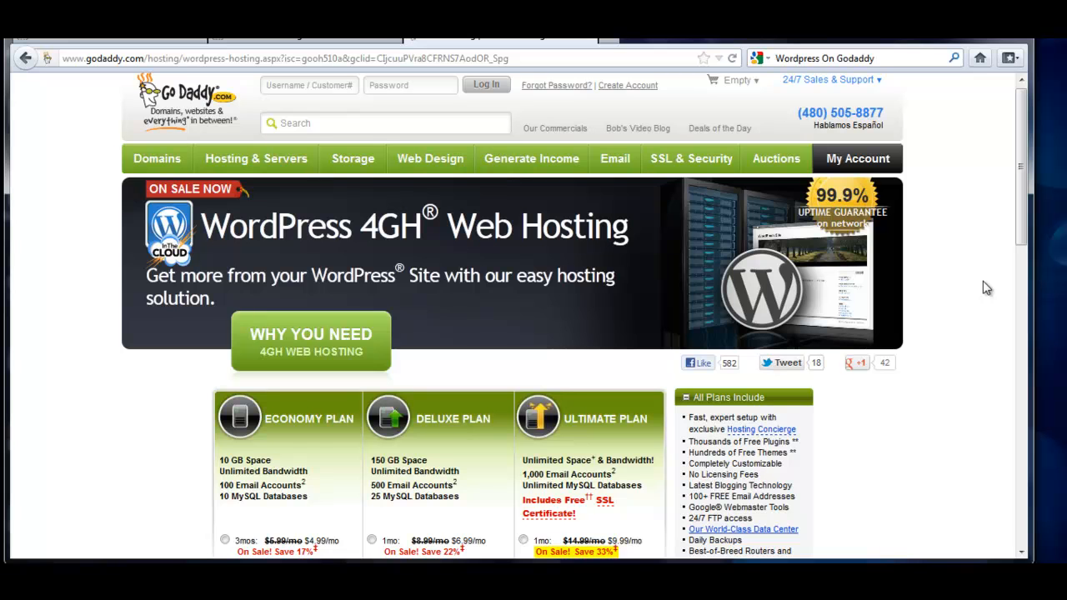
{"action": "left_click", "coordinate": [592, 42]}
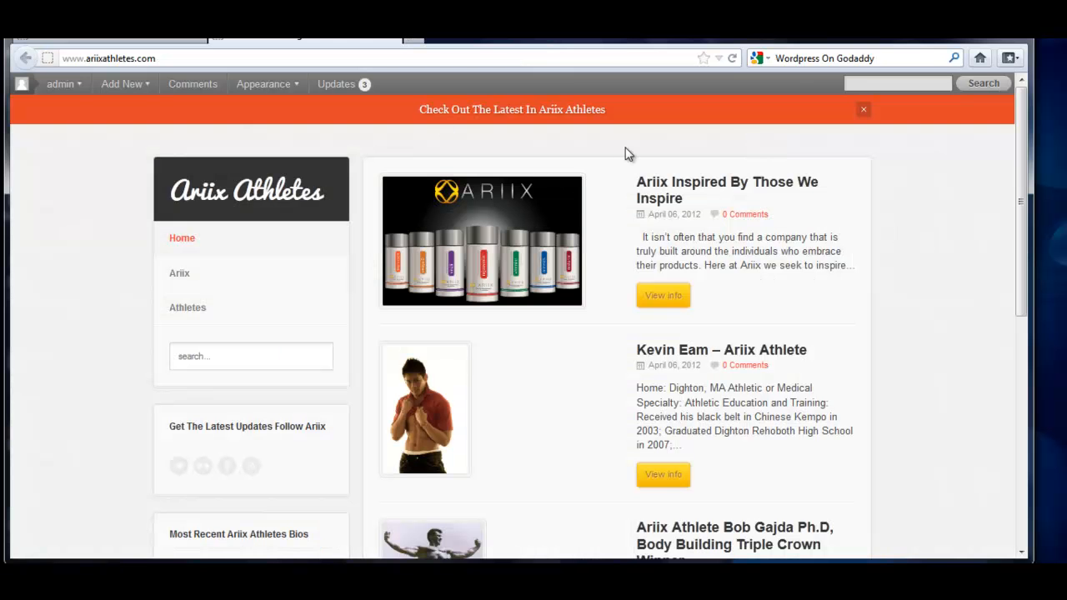
{"action": "left_click_drag", "start_coordinate": [1022, 219], "coordinate": [1009, 98]}
{"action": "left_click_drag", "start_coordinate": [1019, 210], "coordinate": [1014, 186]}
{"action": "scroll", "coordinate": [1025, 178], "scroll_direction": "down", "scroll_amount": 5}
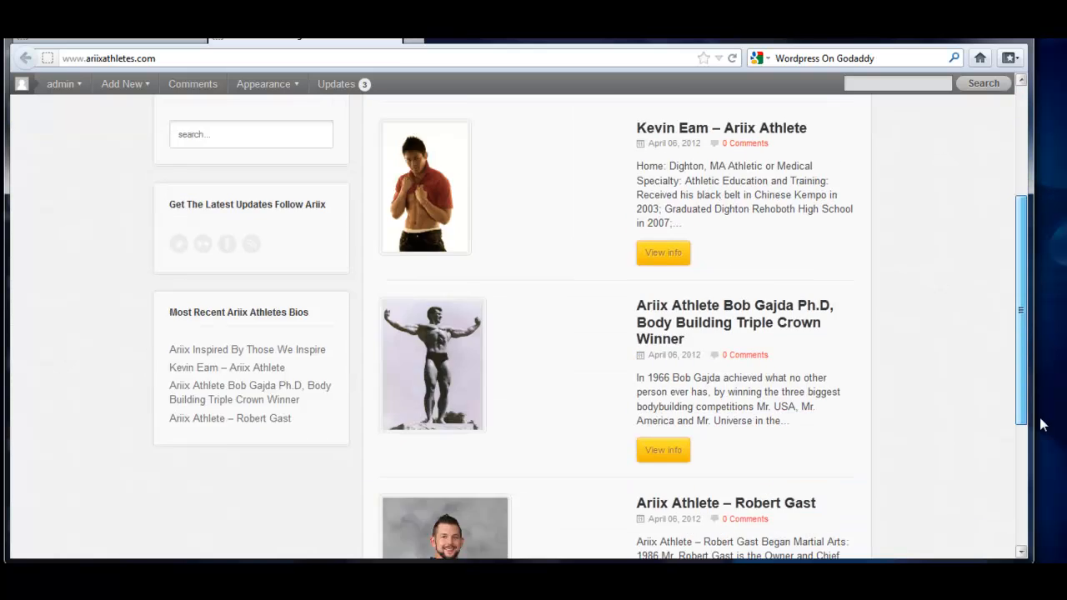
{"action": "scroll", "coordinate": [1040, 172], "scroll_direction": "up", "scroll_amount": 5}
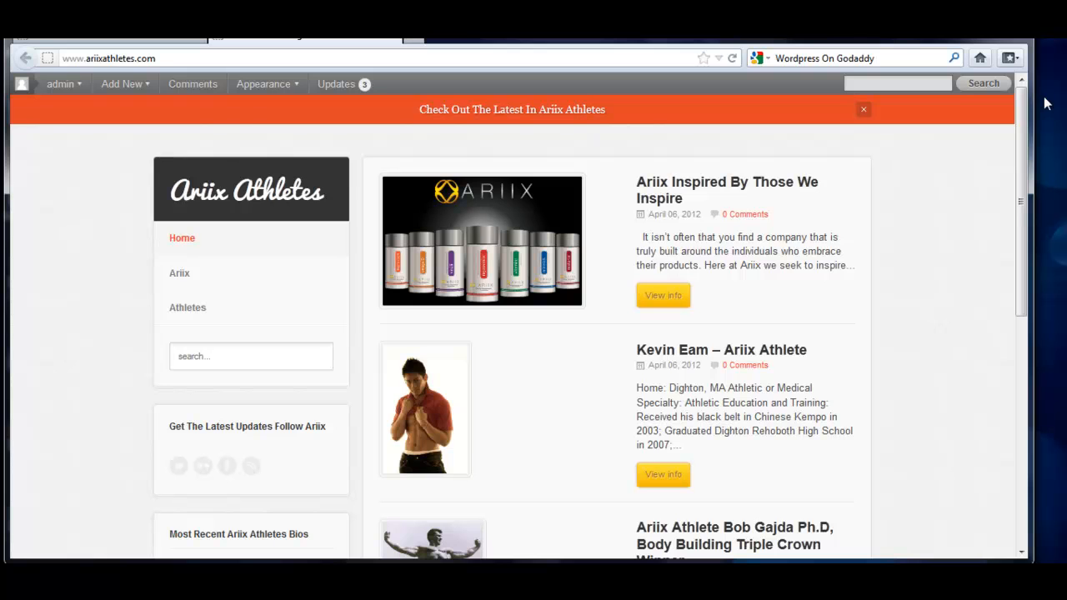
Switch to the Ariix Athletes WordPress dashboard and open its Permalink Settings.
{"action": "left_click", "coordinate": [139, 40]}
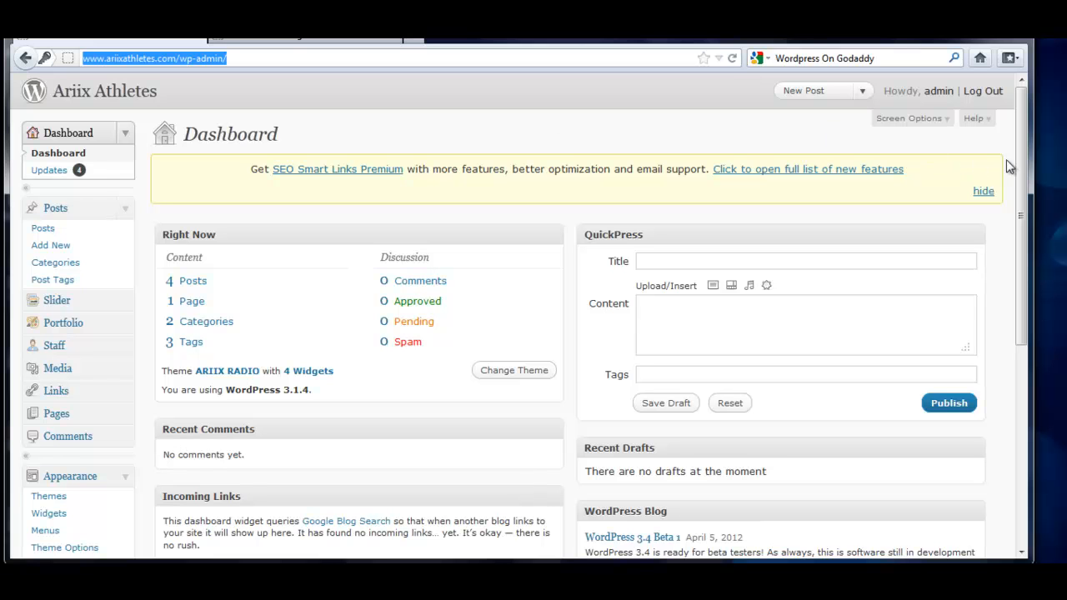
{"action": "left_click_drag", "start_coordinate": [1026, 170], "coordinate": [1030, 122]}
{"action": "left_click_drag", "start_coordinate": [1031, 121], "coordinate": [1029, 406]}
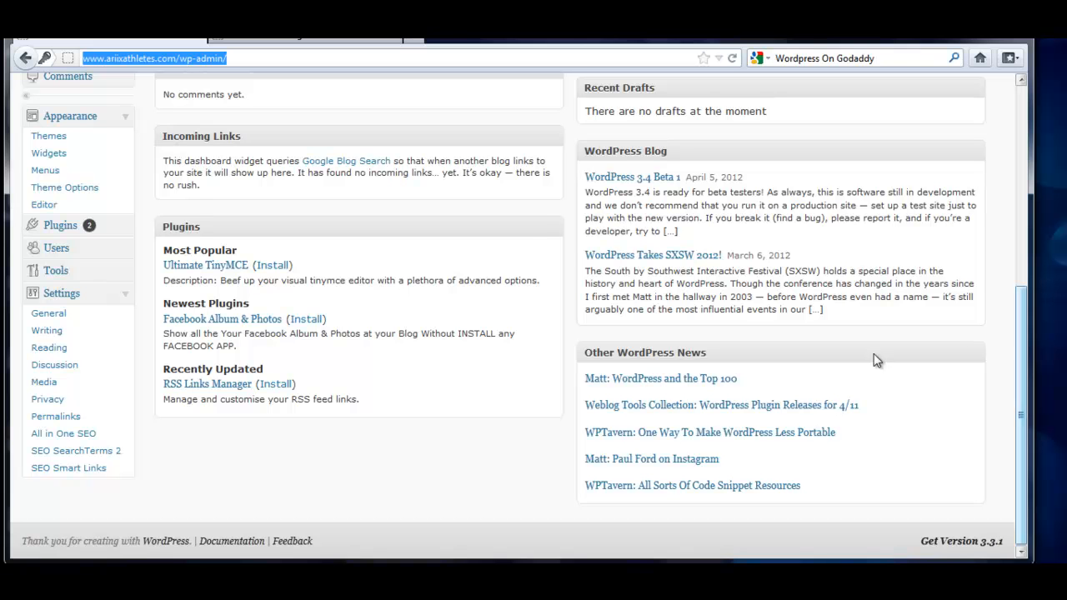
{"action": "left_click", "coordinate": [75, 420]}
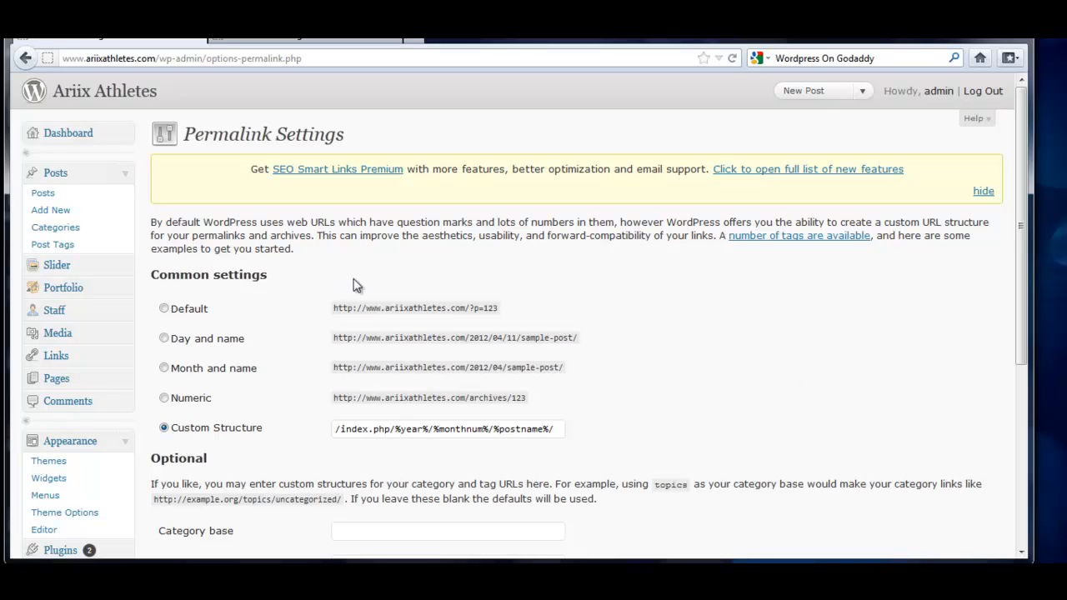
Examine the Default permalink example, highlighting the full URL and its p=123 ending.
{"action": "left_click_drag", "start_coordinate": [332, 310], "coordinate": [513, 316]}
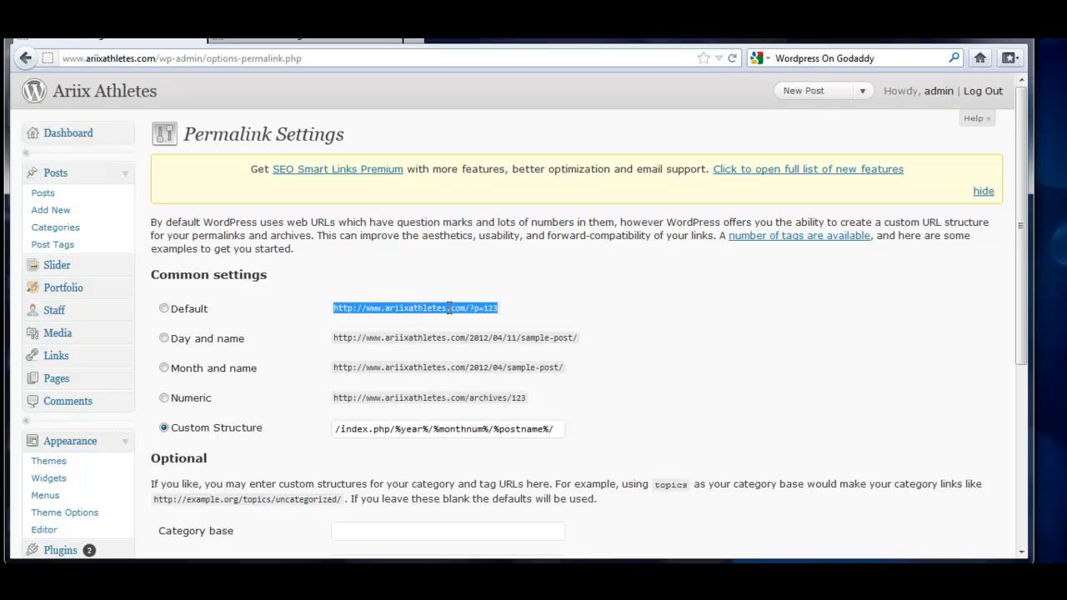
{"action": "left_click", "coordinate": [476, 309]}
{"action": "left_click_drag", "start_coordinate": [476, 308], "coordinate": [503, 314]}
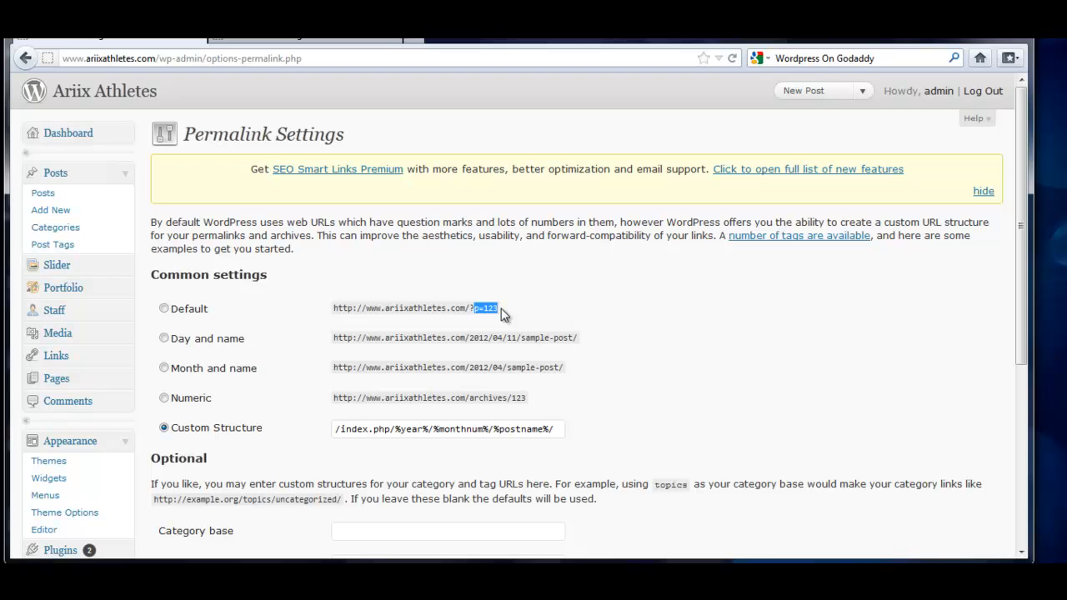
{"action": "left_click", "coordinate": [504, 314]}
{"action": "left_click_drag", "start_coordinate": [473, 308], "coordinate": [489, 311]}
{"action": "left_click_drag", "start_coordinate": [1021, 250], "coordinate": [1031, 433]}
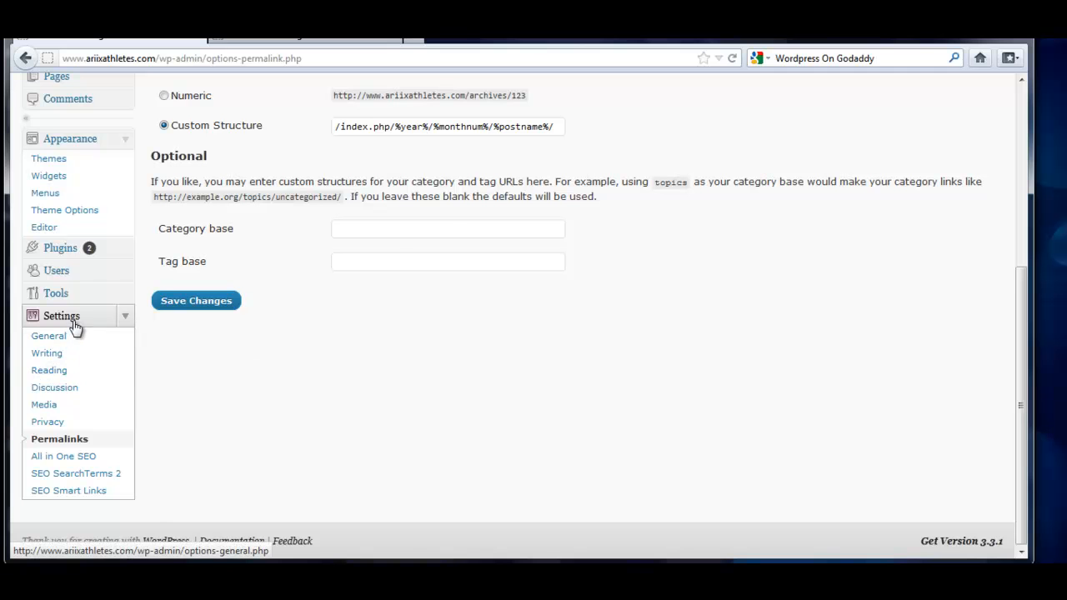
{"action": "left_click_drag", "start_coordinate": [1024, 448], "coordinate": [1009, 210]}
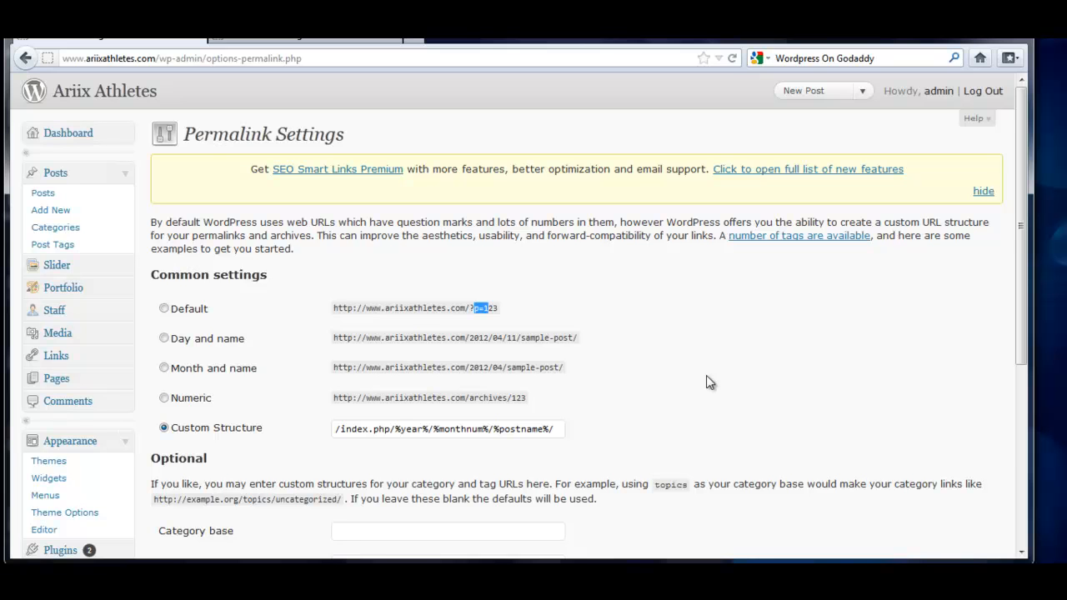
Examine the Day and name permalink example, highlighting its date path and the sample-post part.
{"action": "left_click_drag", "start_coordinate": [334, 338], "coordinate": [524, 345]}
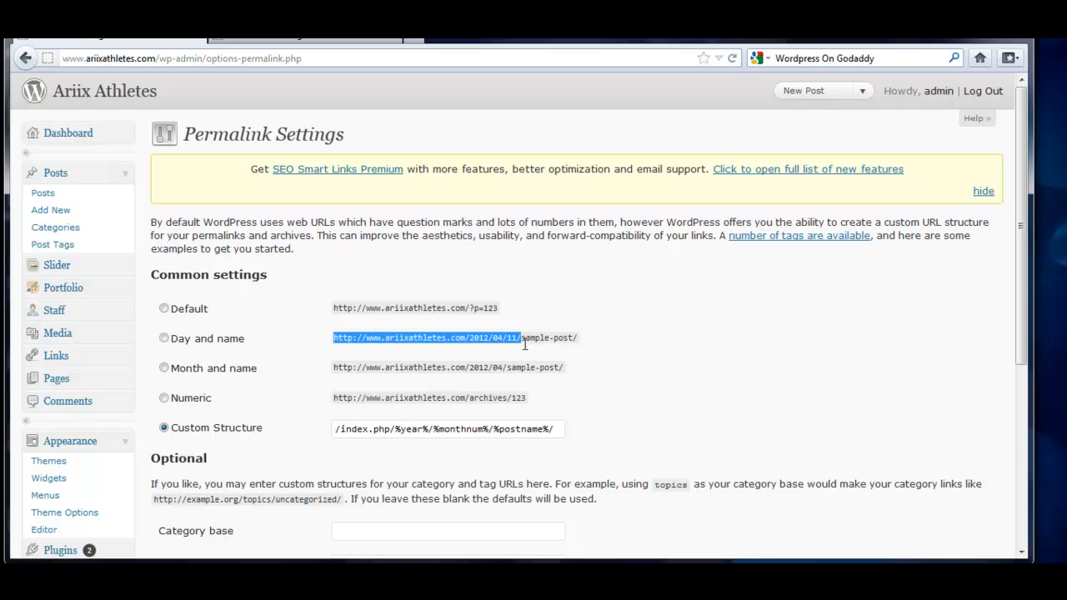
{"action": "left_click_drag", "start_coordinate": [521, 338], "coordinate": [575, 339]}
{"action": "left_click", "coordinate": [546, 340]}
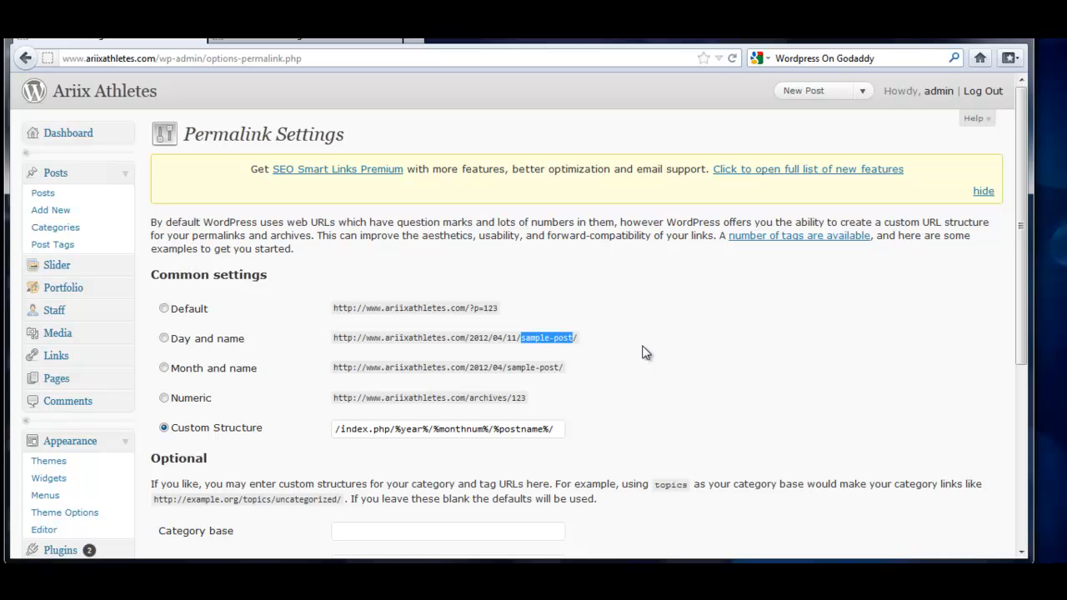
{"action": "left_click_drag", "start_coordinate": [484, 308], "coordinate": [574, 340]}
Open the post "Ariix Inspired By Those We Inspire" on the live site and highlight the post name in its URL.
{"action": "left_click", "coordinate": [333, 43]}
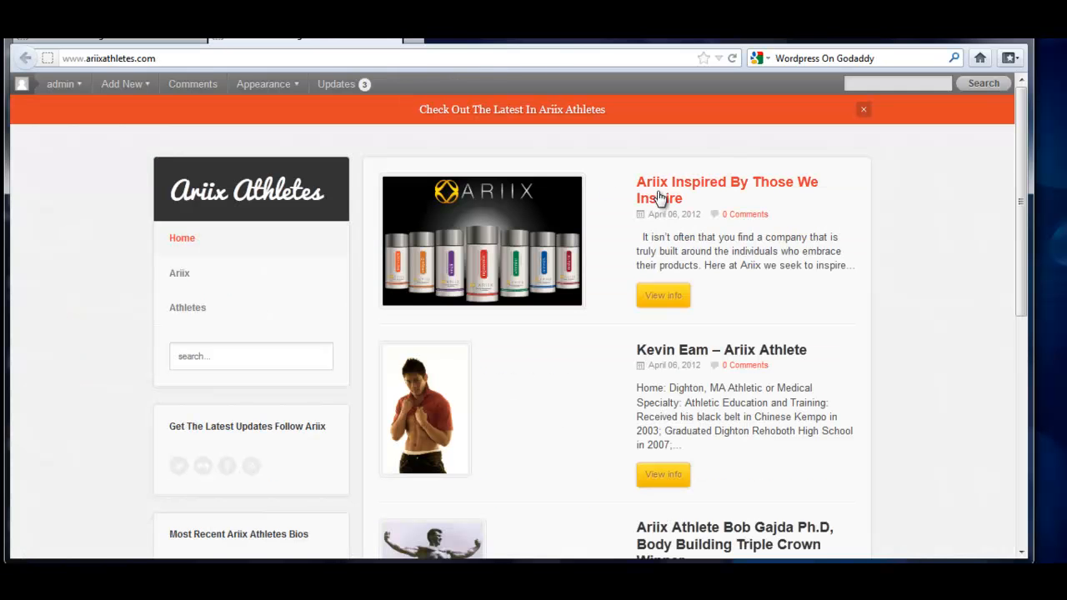
{"action": "left_click", "coordinate": [660, 198]}
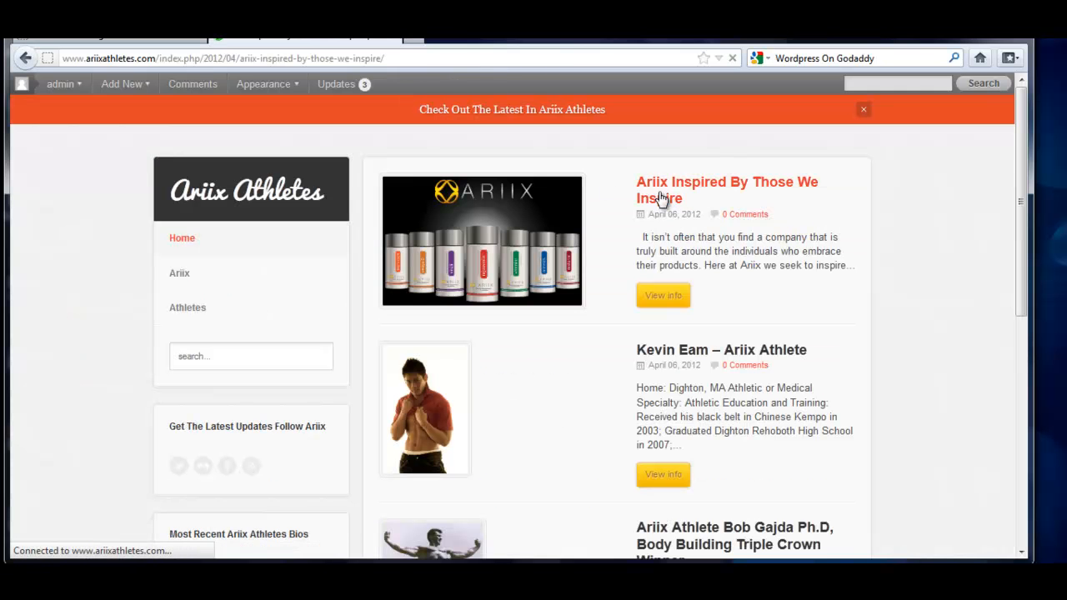
{"action": "left_click", "coordinate": [63, 58]}
{"action": "left_click_drag", "start_coordinate": [63, 58], "coordinate": [396, 60]}
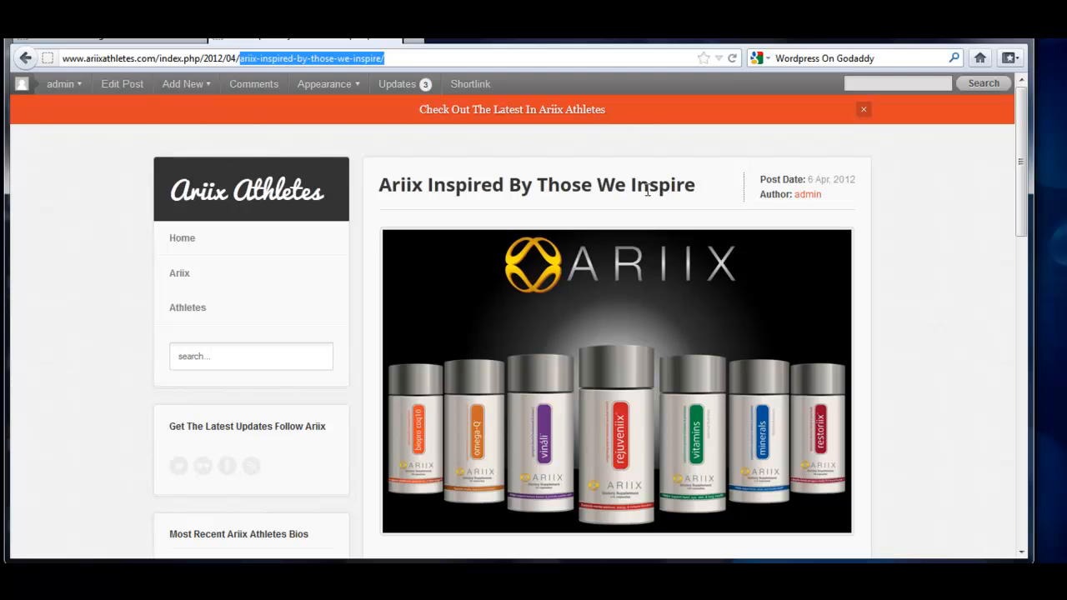
Return to Permalink Settings and compare the Default structure's 123 ending with the Custom Structure value.
{"action": "left_click", "coordinate": [125, 43]}
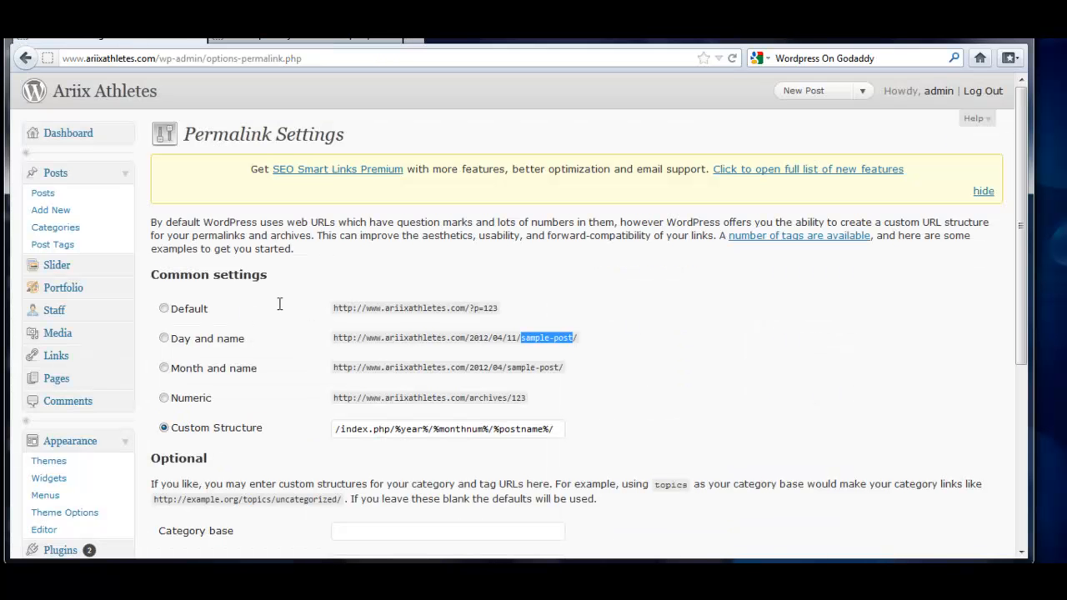
{"action": "double_click", "coordinate": [490, 308]}
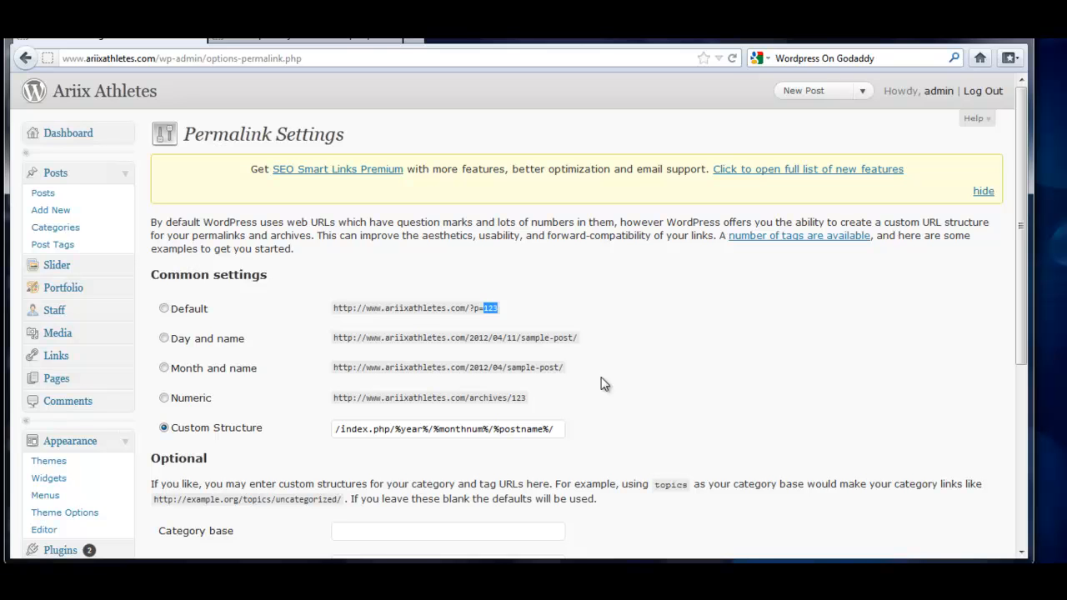
{"action": "left_click_drag", "start_coordinate": [362, 430], "coordinate": [622, 433]}
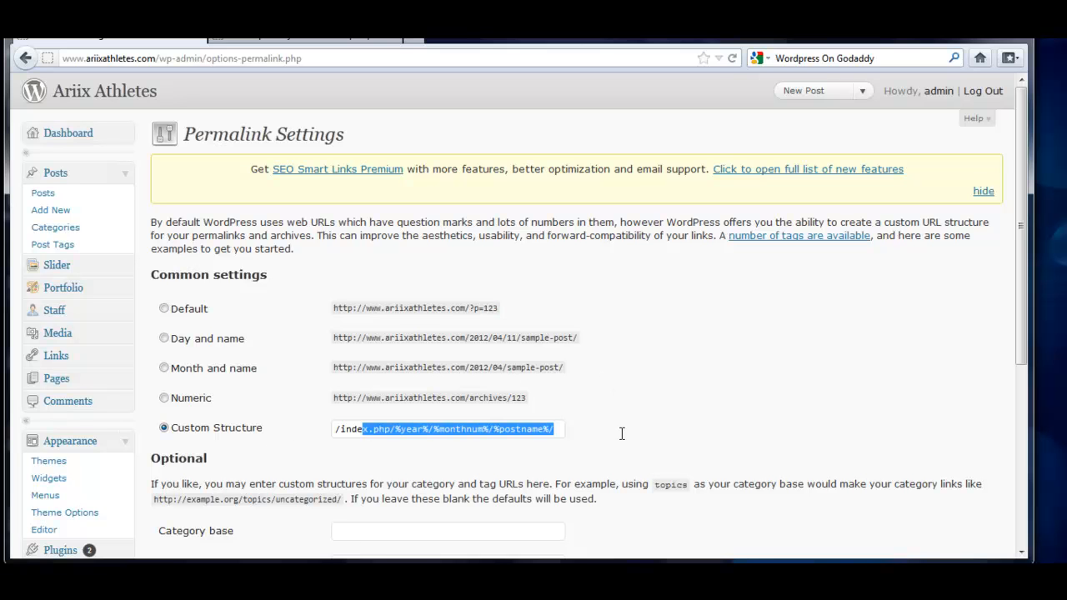
{"action": "left_click", "coordinate": [660, 392]}
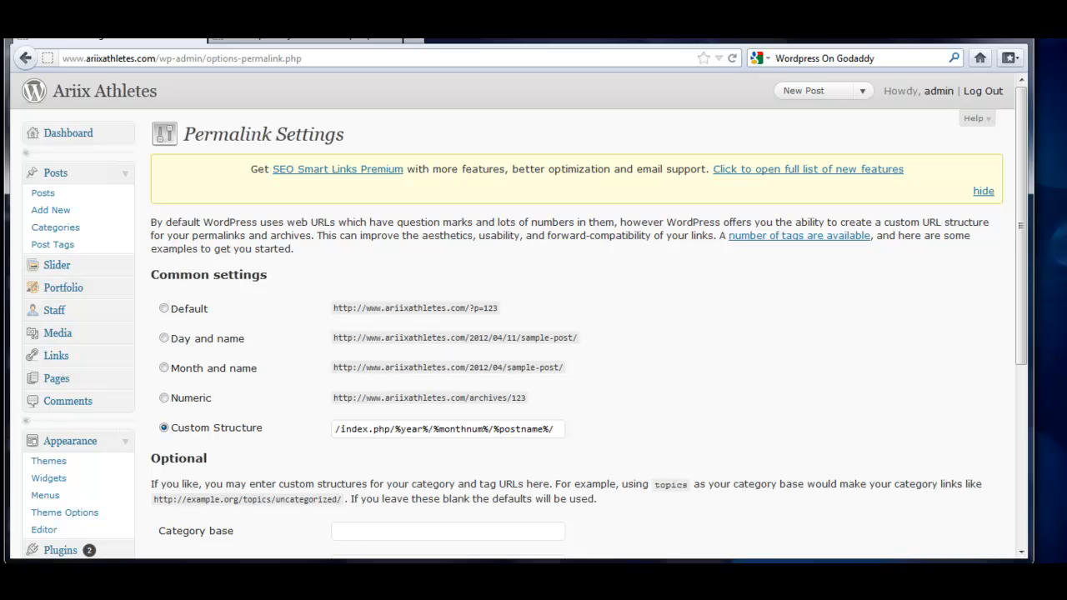
Open the Writing Settings and go to the Update Services section.
{"action": "mouse_move", "coordinate": [1020, 204]}
{"action": "left_mouse_down"}
{"action": "mouse_move", "coordinate": [1009, 471]}
{"action": "mouse_move", "coordinate": [1024, 213]}
{"action": "left_mouse_up"}
{"action": "scroll", "coordinate": [1024, 213], "scroll_direction": "up", "scroll_amount": 1}
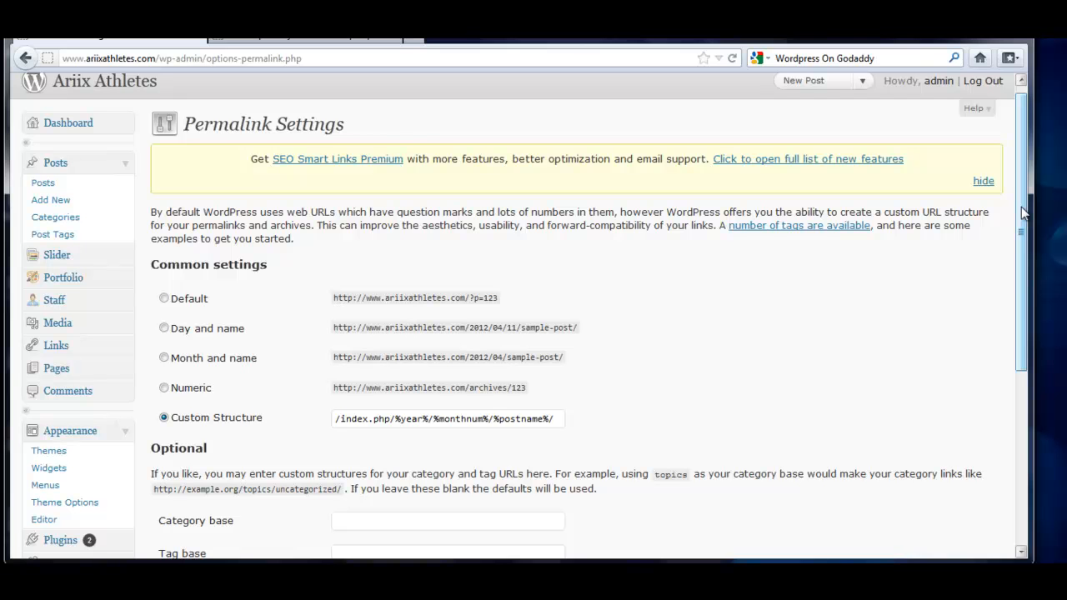
{"action": "left_click_drag", "start_coordinate": [1024, 214], "coordinate": [996, 370]}
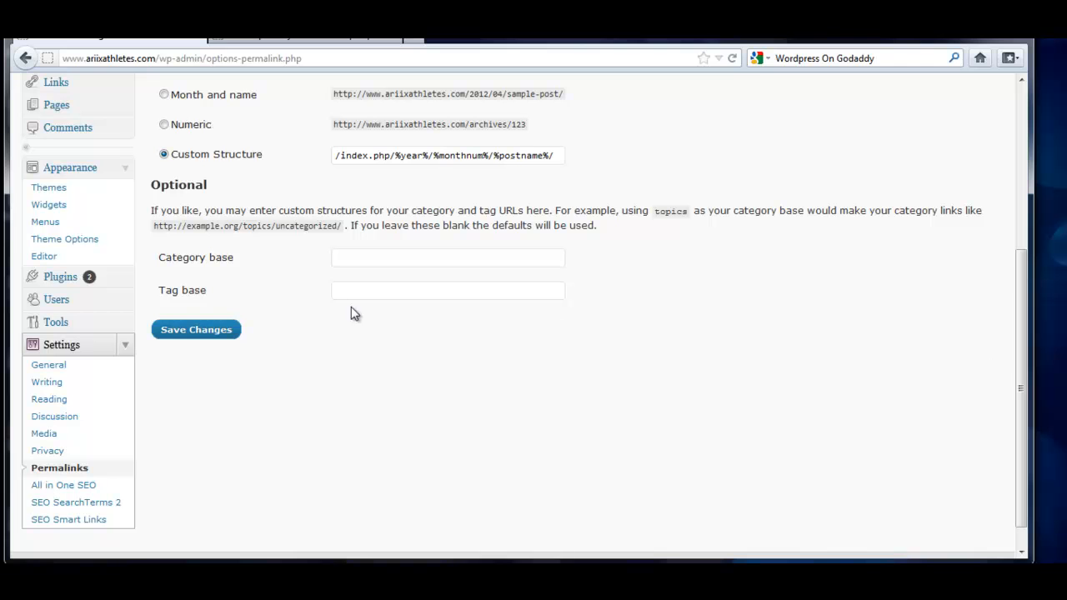
{"action": "left_click", "coordinate": [69, 388]}
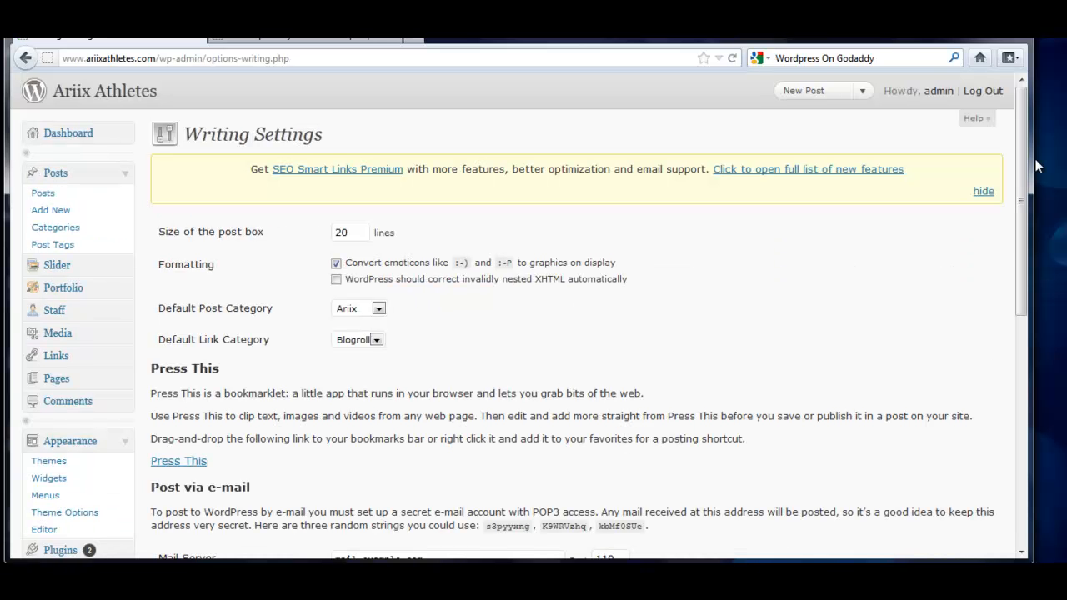
{"action": "left_click_drag", "start_coordinate": [1019, 151], "coordinate": [1040, 453]}
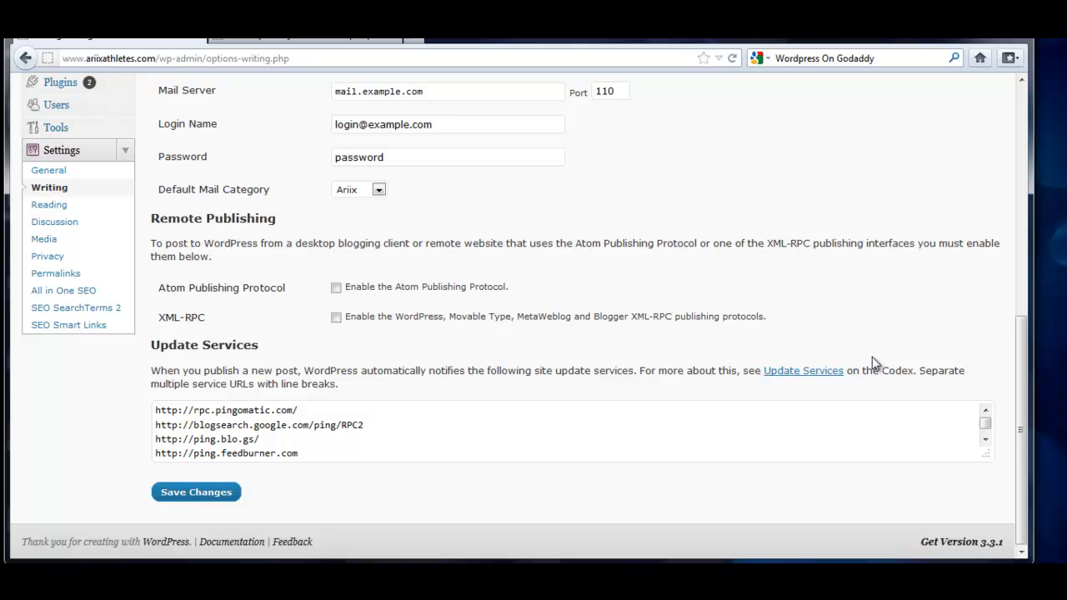
Read the Update Services heading and its description of the notifications sent when a post is published.
{"action": "left_click_drag", "start_coordinate": [150, 349], "coordinate": [272, 350]}
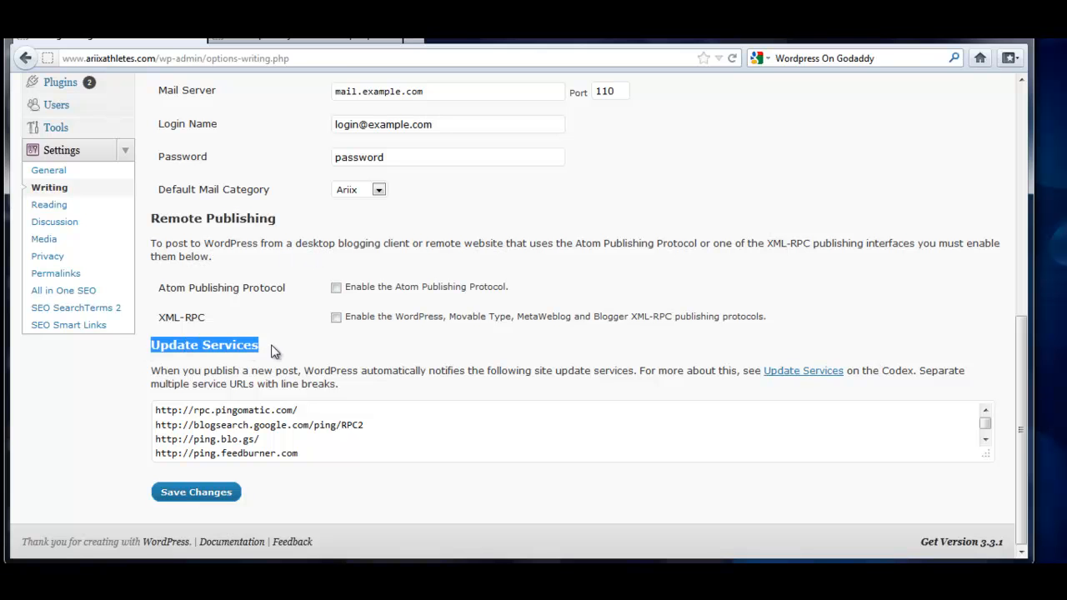
{"action": "left_click", "coordinate": [163, 351]}
{"action": "left_click_drag", "start_coordinate": [163, 351], "coordinate": [238, 352]}
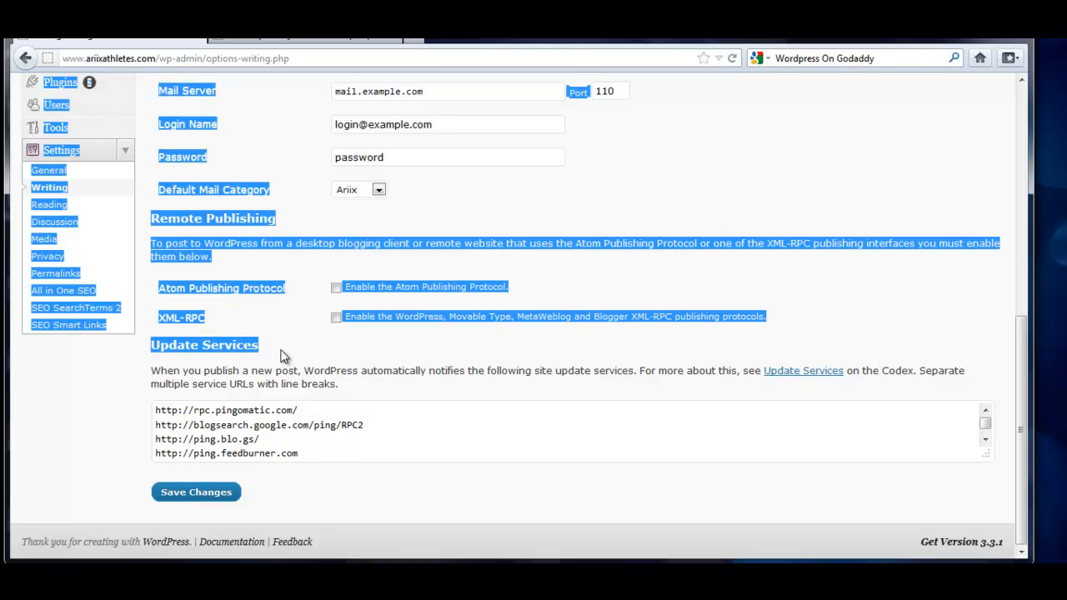
{"action": "left_click", "coordinate": [280, 356]}
{"action": "double_click", "coordinate": [162, 374]}
{"action": "left_click", "coordinate": [305, 379]}
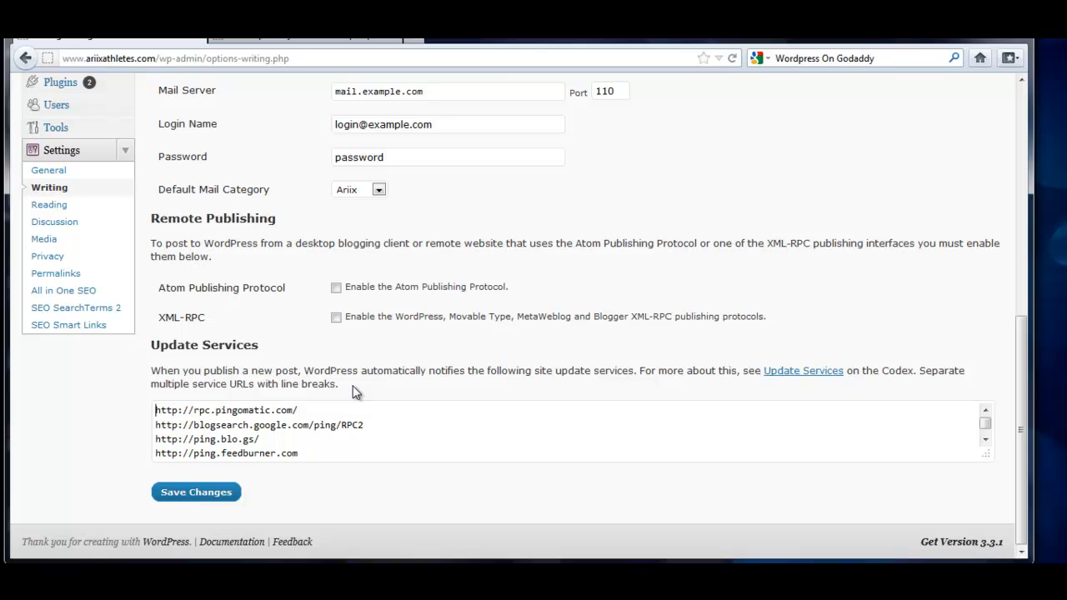
{"action": "left_click_drag", "start_coordinate": [156, 426], "coordinate": [575, 555]}
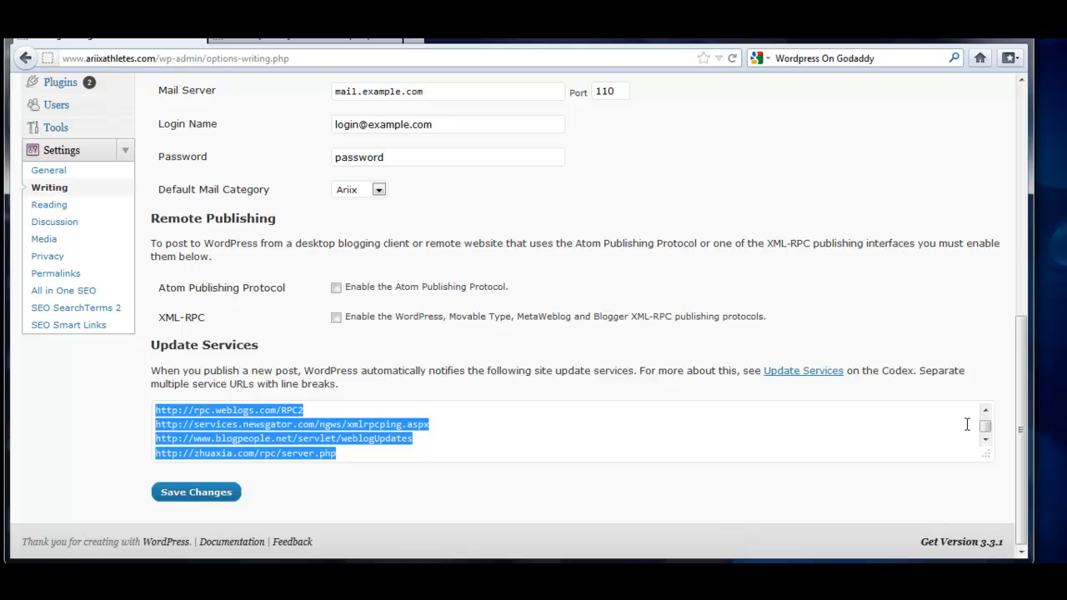
{"action": "left_click_drag", "start_coordinate": [985, 427], "coordinate": [986, 412]}
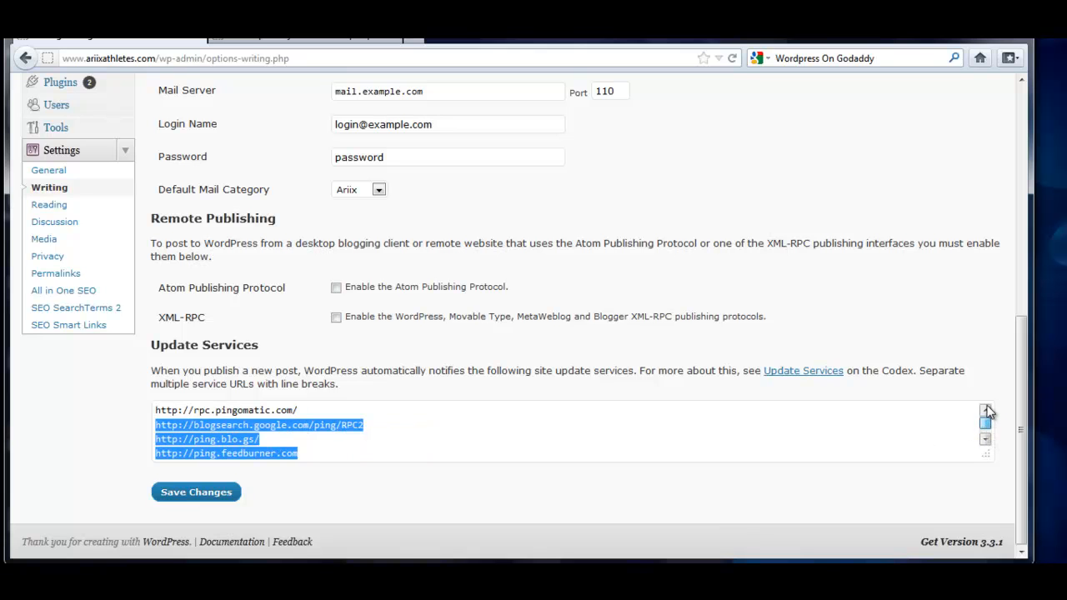
{"action": "left_click_drag", "start_coordinate": [300, 411], "coordinate": [326, 412]}
{"action": "left_click", "coordinate": [155, 410]}
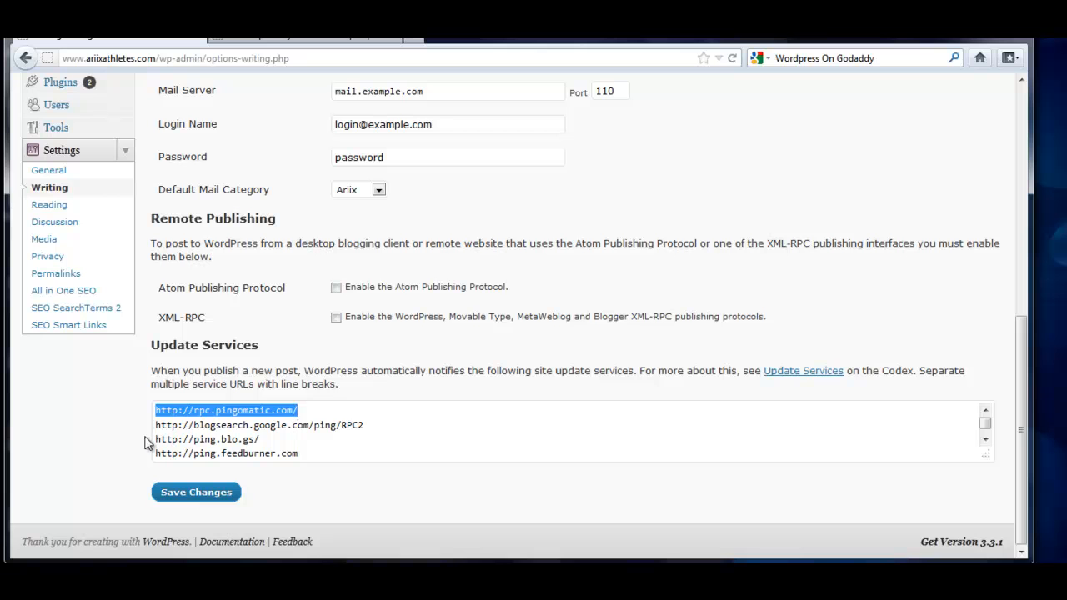
{"action": "left_click_drag", "start_coordinate": [155, 426], "coordinate": [364, 479]}
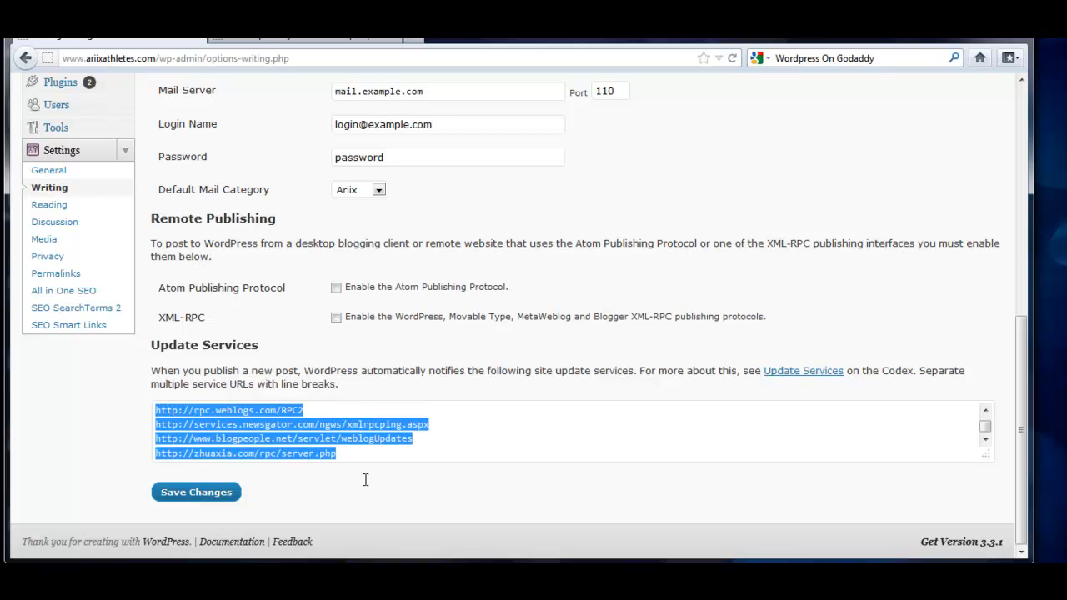
{"action": "left_click", "coordinate": [986, 410]}
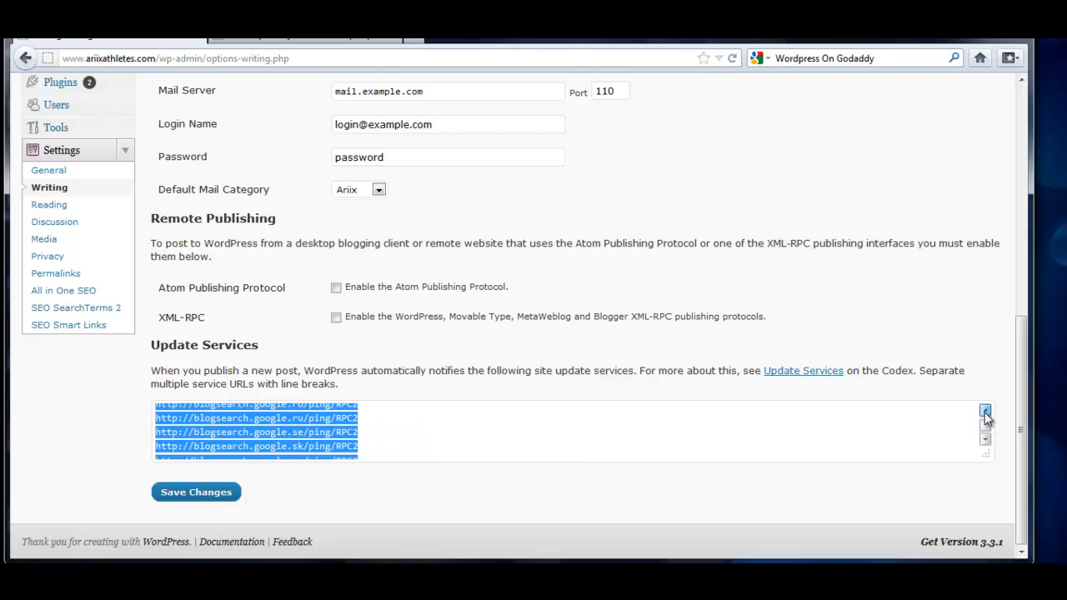
{"action": "left_click", "coordinate": [450, 431]}
{"action": "left_click_drag", "start_coordinate": [152, 430], "coordinate": [380, 425]}
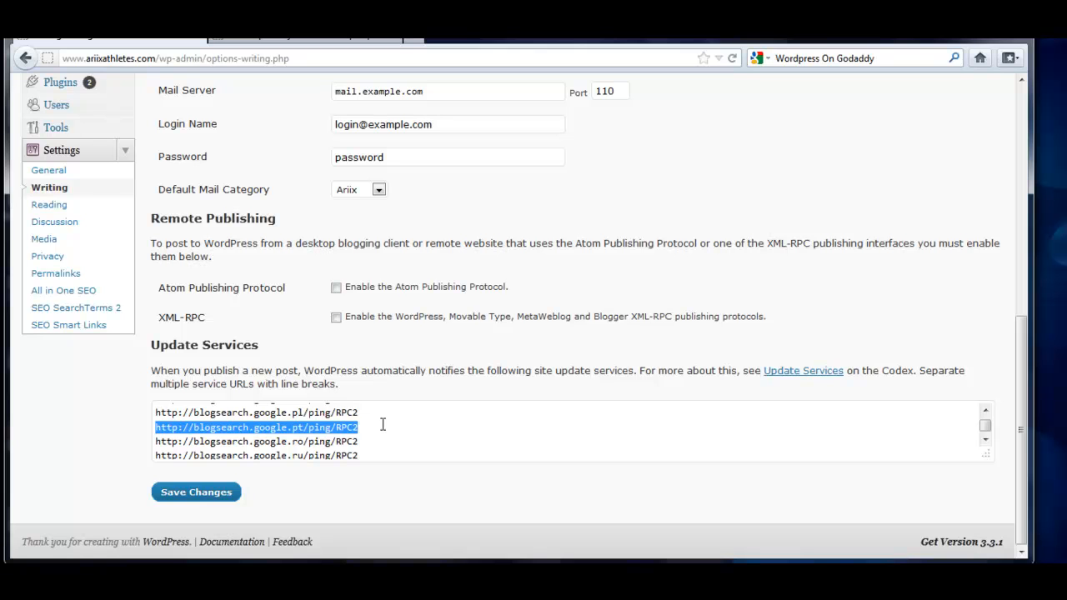
{"action": "left_click_drag", "start_coordinate": [153, 345], "coordinate": [265, 352]}
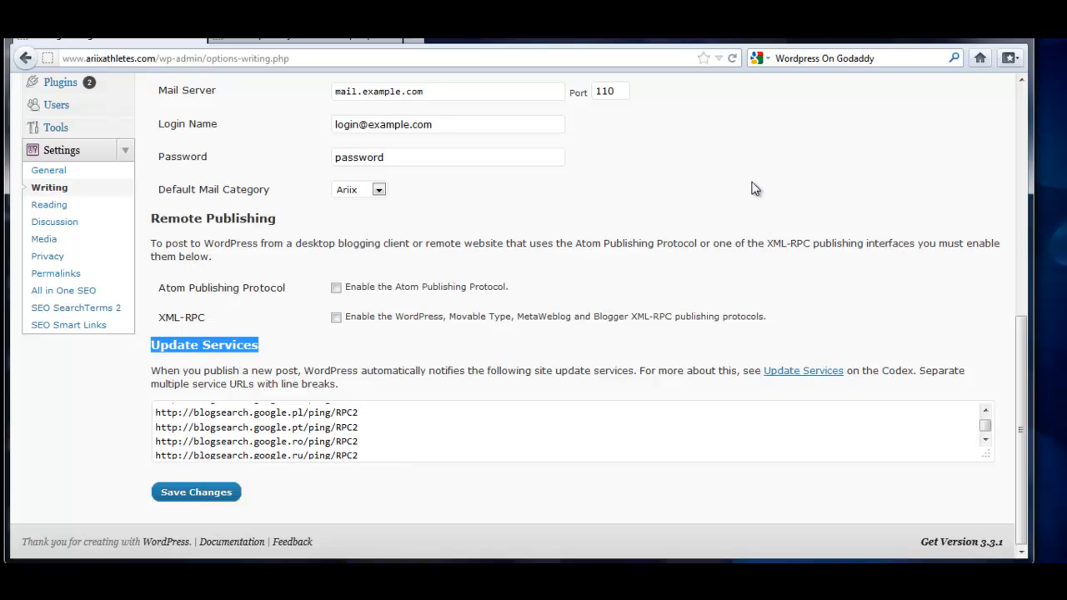
{"action": "left_click_drag", "start_coordinate": [1024, 400], "coordinate": [1022, 166]}
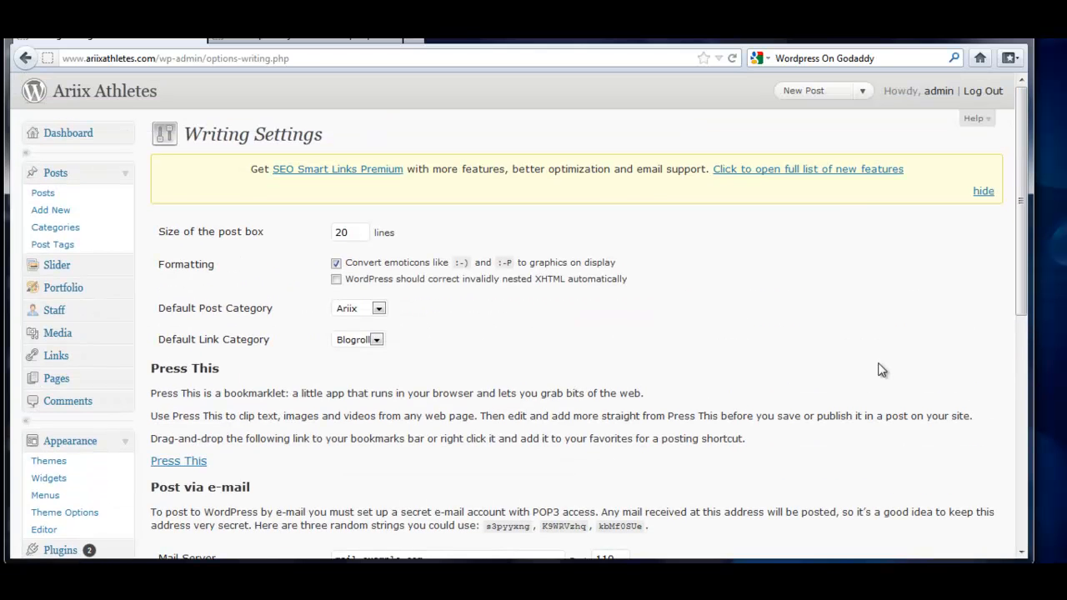
Go to the All in One SEO plugin options and look through the introductory part of the page.
{"action": "left_click_drag", "start_coordinate": [1019, 292], "coordinate": [1027, 525]}
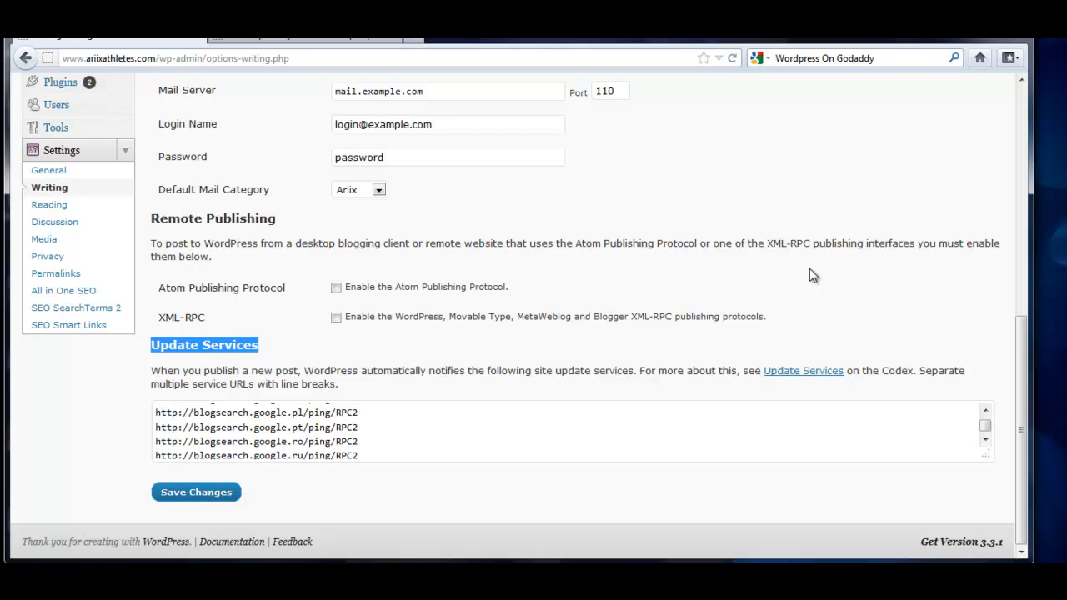
{"action": "left_click", "coordinate": [88, 290]}
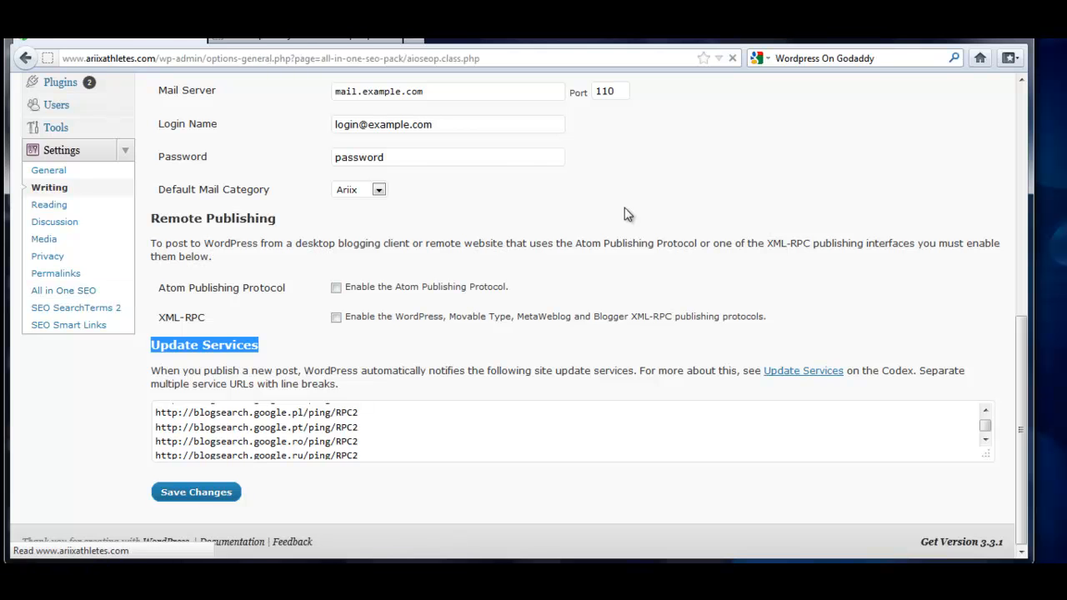
{"action": "mouse_move", "coordinate": [1024, 148]}
{"action": "left_mouse_down"}
{"action": "mouse_move", "coordinate": [1025, 298]}
{"action": "mouse_move", "coordinate": [1023, 136]}
{"action": "left_mouse_up"}
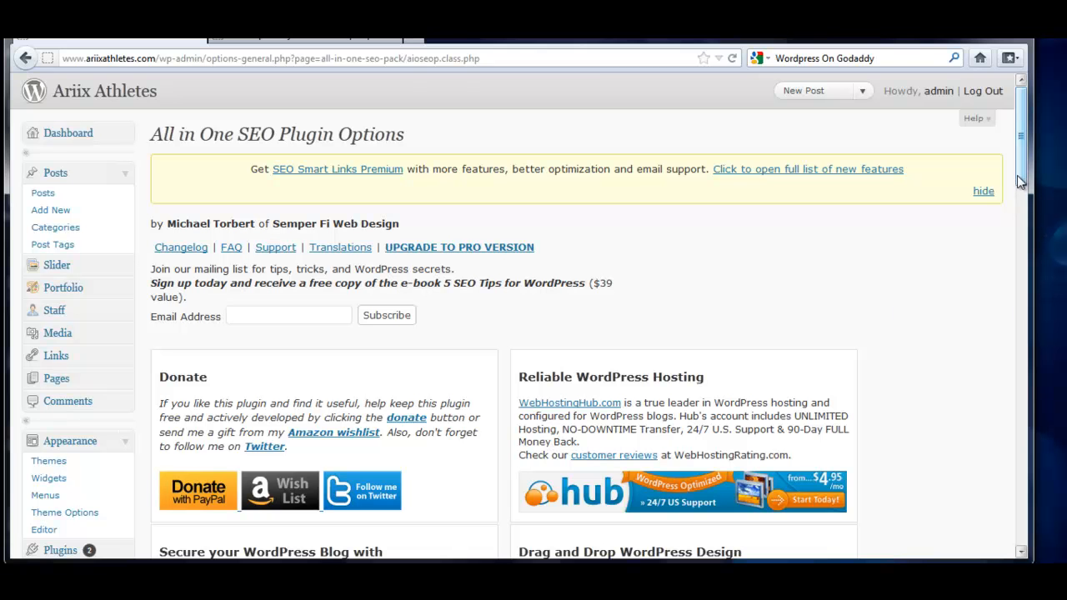
{"action": "scroll", "coordinate": [1027, 213], "scroll_direction": "down", "scroll_amount": 4}
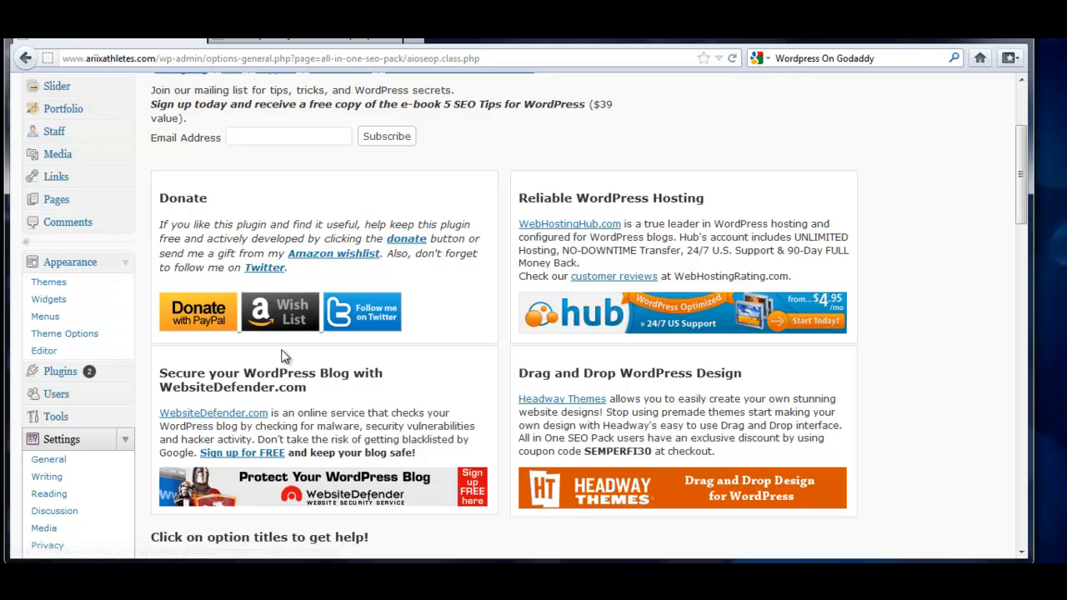
Search the installable WordPress plugins for "All In One Seo".
{"action": "left_click", "coordinate": [63, 373]}
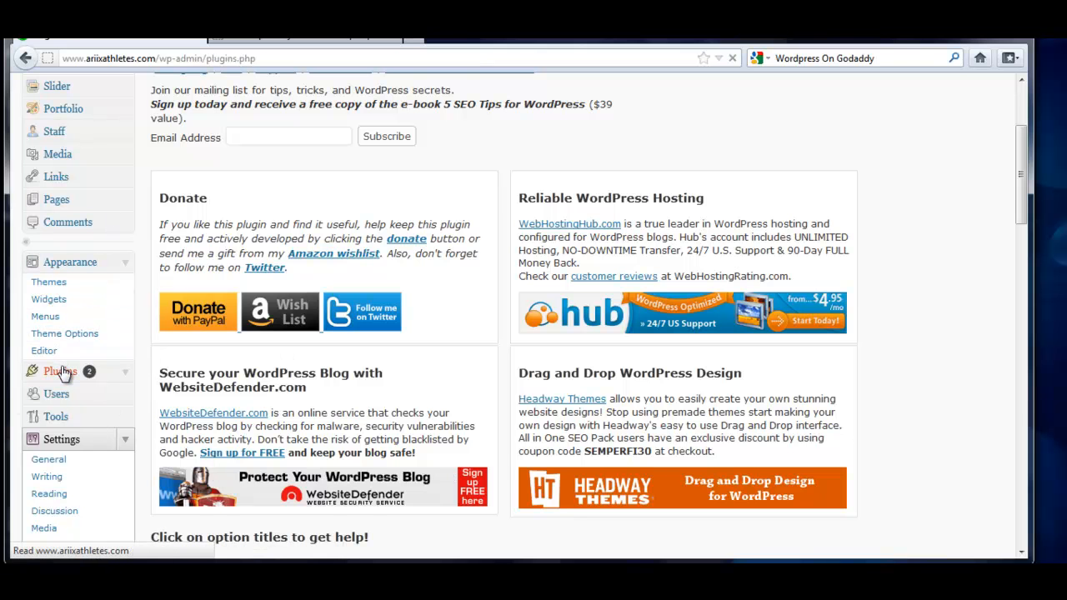
{"action": "left_click", "coordinate": [282, 138]}
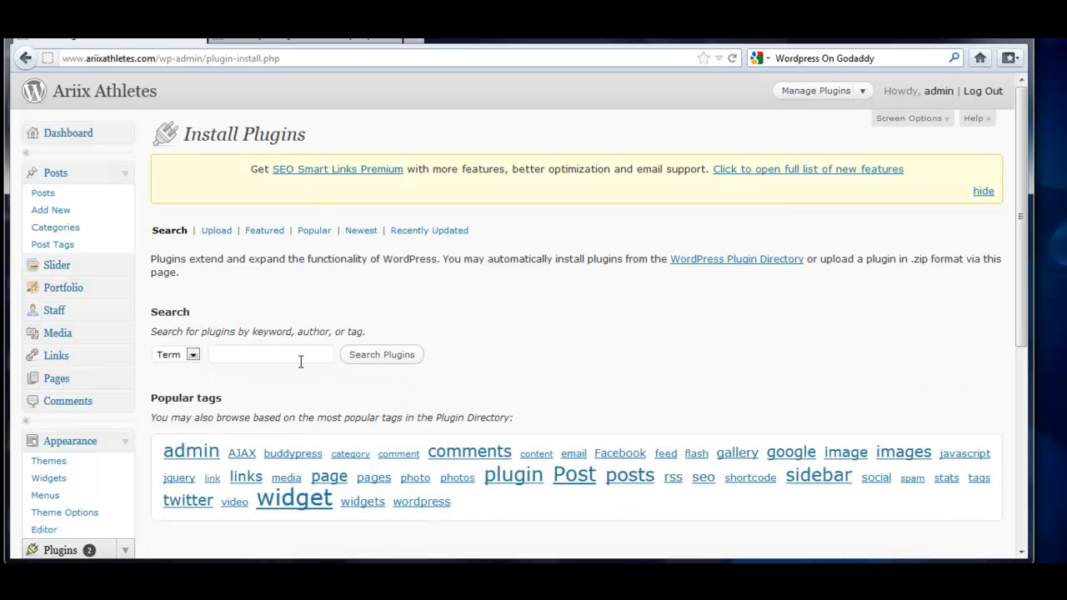
{"action": "left_click", "coordinate": [297, 357]}
{"action": "type", "text": "All In One Seo"}
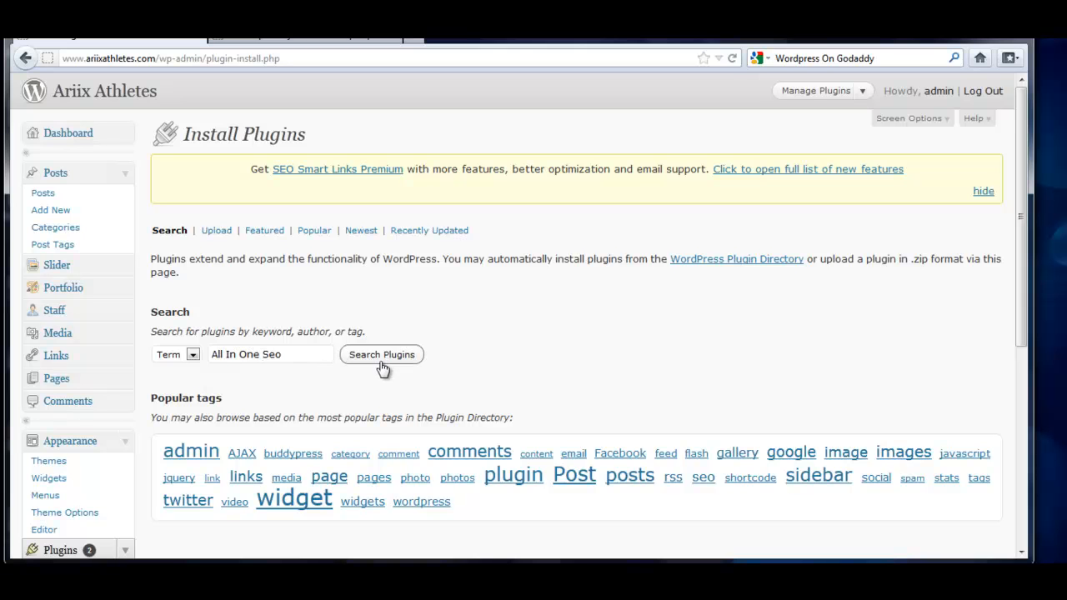
{"action": "left_click", "coordinate": [386, 356]}
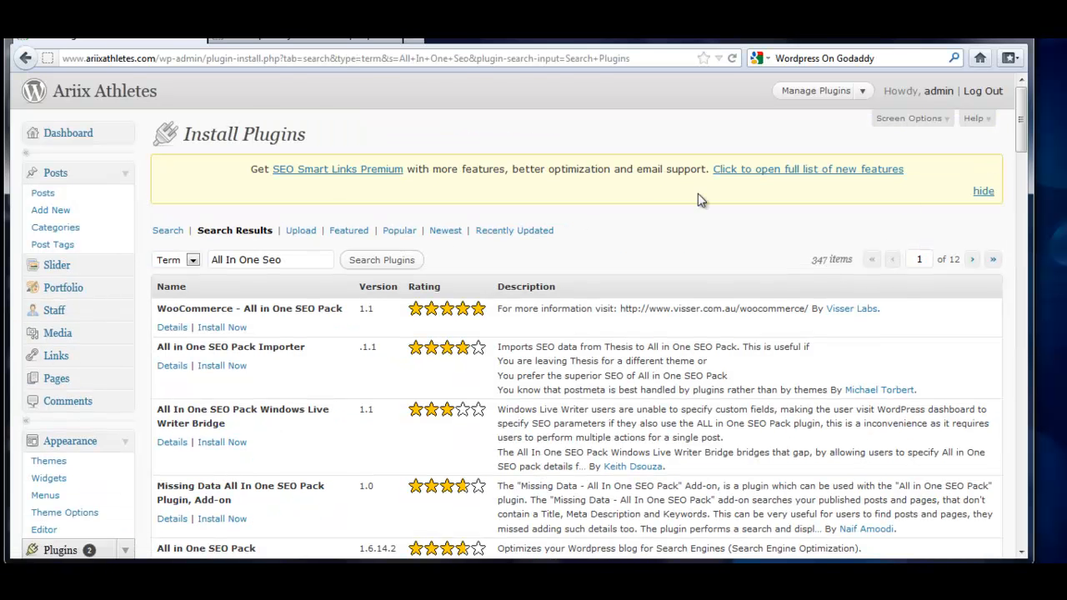
Look through the plugin search results, examining the All in One SEO Pack entry and the plugins listed around it.
{"action": "left_click_drag", "start_coordinate": [1025, 150], "coordinate": [1026, 188]}
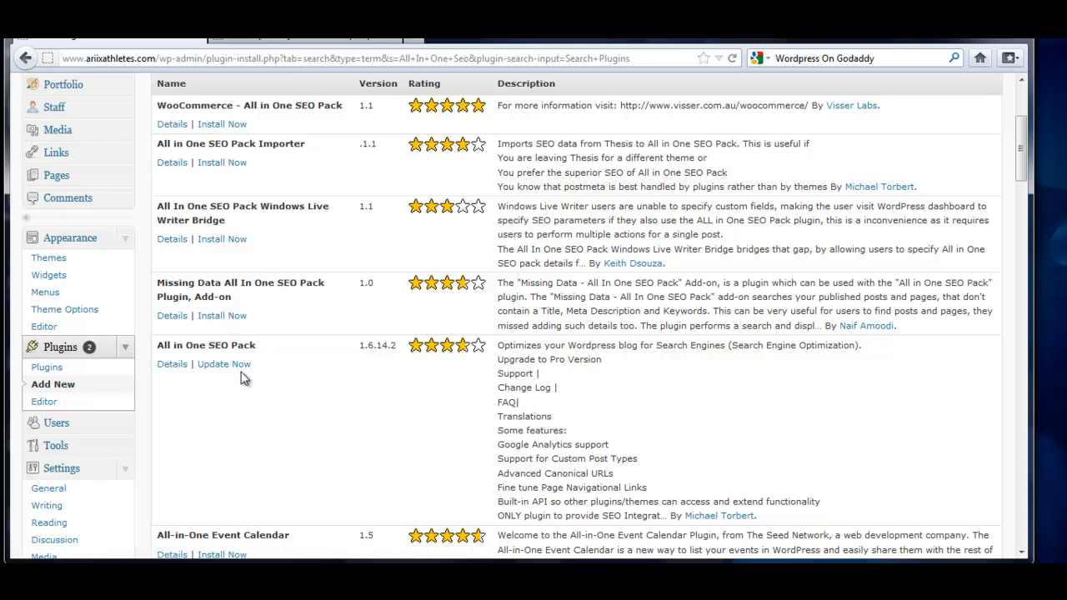
{"action": "left_click_drag", "start_coordinate": [1021, 177], "coordinate": [1046, 234]}
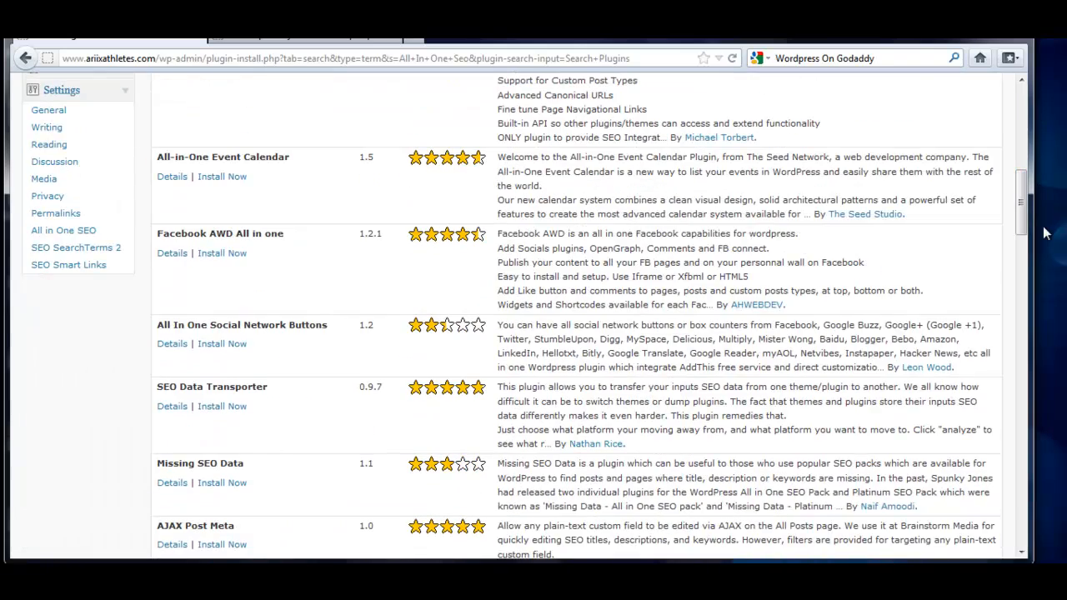
{"action": "left_click_drag", "start_coordinate": [1046, 233], "coordinate": [1030, 190]}
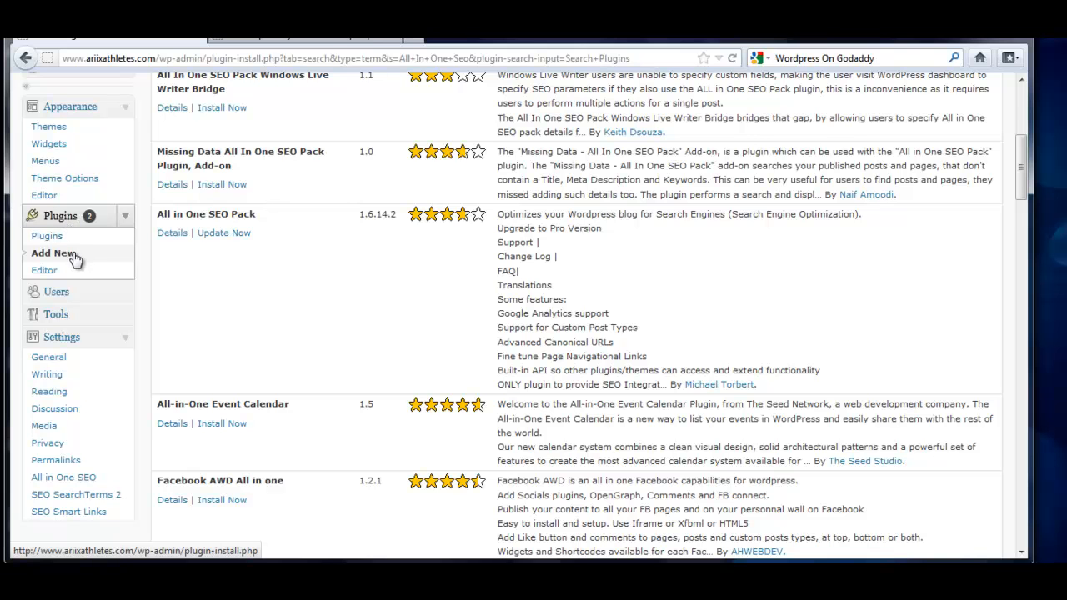
{"action": "left_click_drag", "start_coordinate": [1024, 173], "coordinate": [1020, 192]}
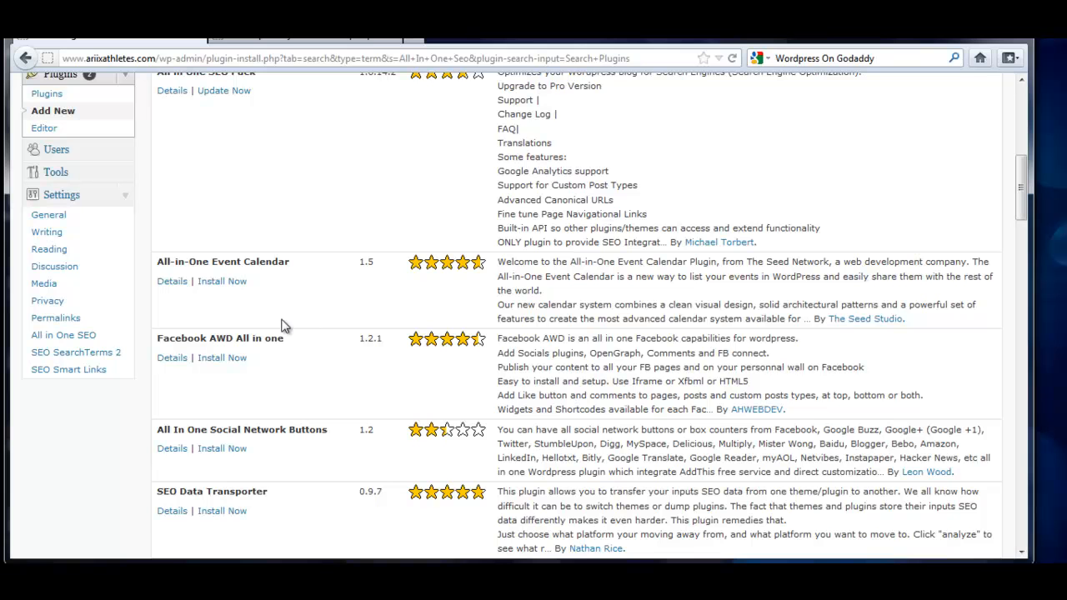
Open the All in One SEO options and highlight the Home Title "Ariix - Showcasing Athletes Who Use Our Products".
{"action": "left_click", "coordinate": [86, 338]}
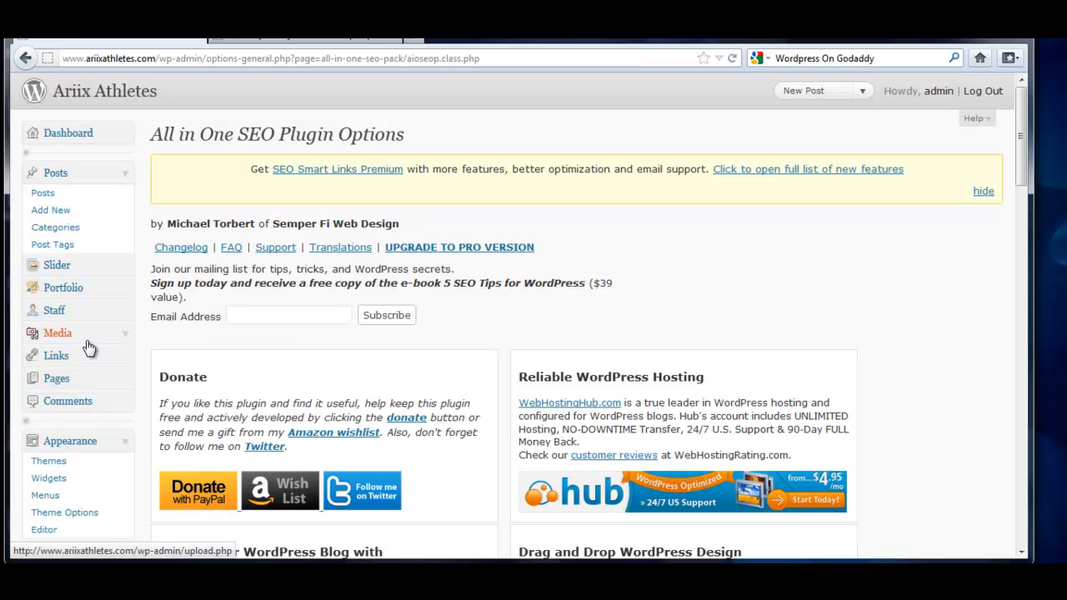
{"action": "left_click_drag", "start_coordinate": [1027, 167], "coordinate": [1041, 286]}
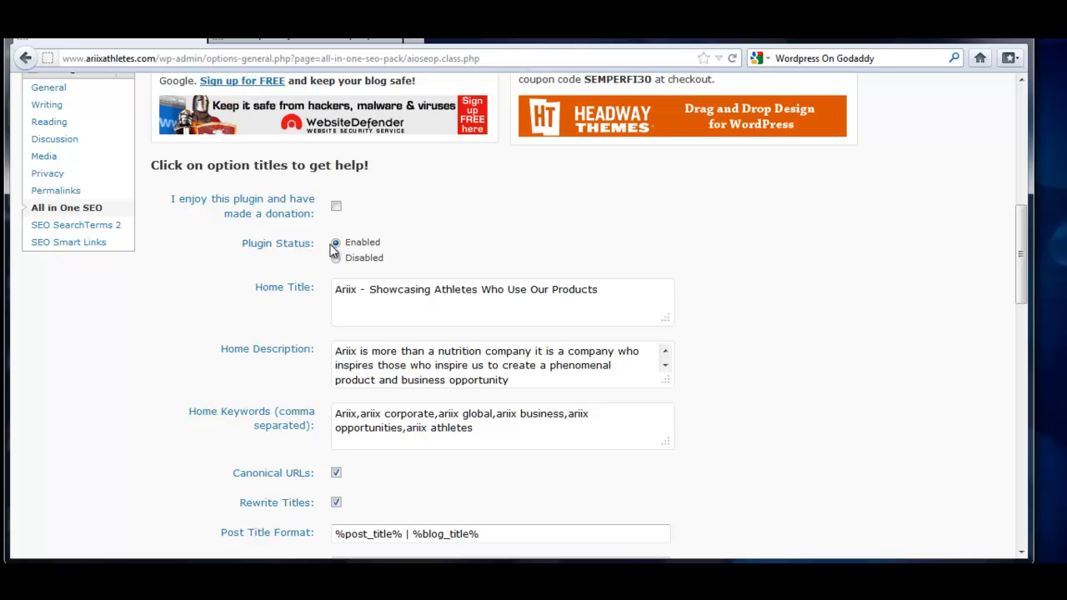
{"action": "left_click_drag", "start_coordinate": [596, 297], "coordinate": [322, 309]}
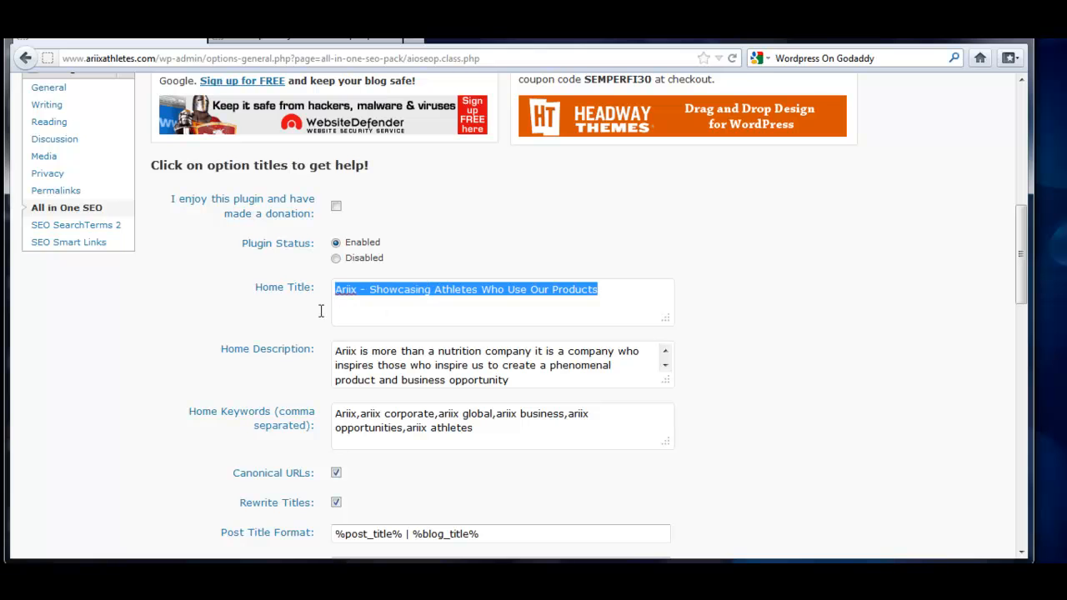
{"action": "left_click", "coordinate": [500, 320]}
{"action": "left_click_drag", "start_coordinate": [627, 287], "coordinate": [305, 281]}
{"action": "left_click", "coordinate": [401, 315]}
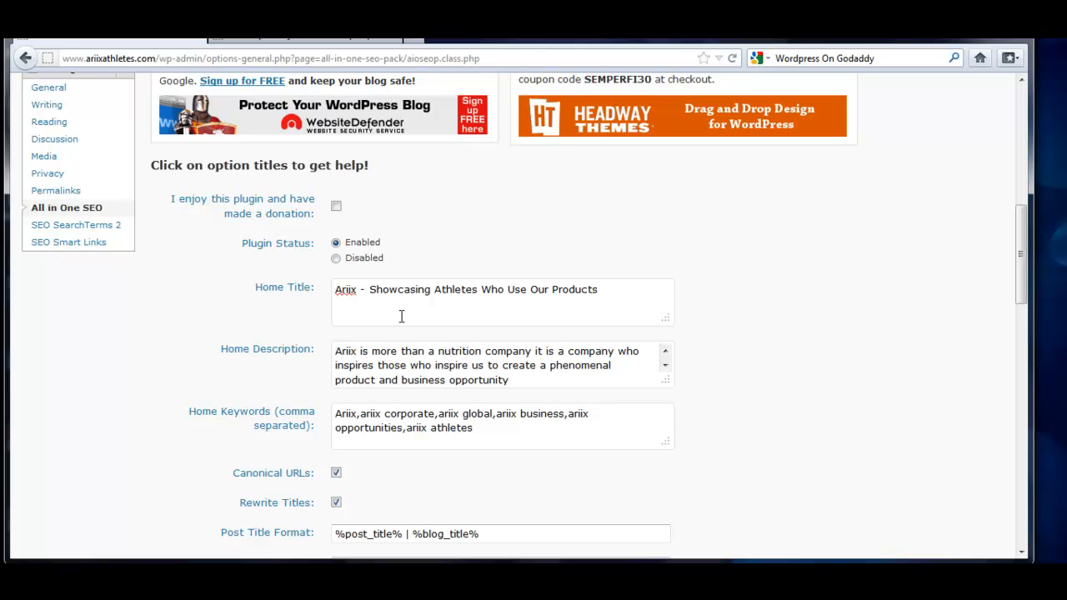
Highlight individual parts of the Home Title, including the leading keyword Ariix.
{"action": "left_click_drag", "start_coordinate": [377, 289], "coordinate": [463, 290]}
{"action": "left_click", "coordinate": [634, 299]}
{"action": "left_click_drag", "start_coordinate": [357, 290], "coordinate": [336, 290]}
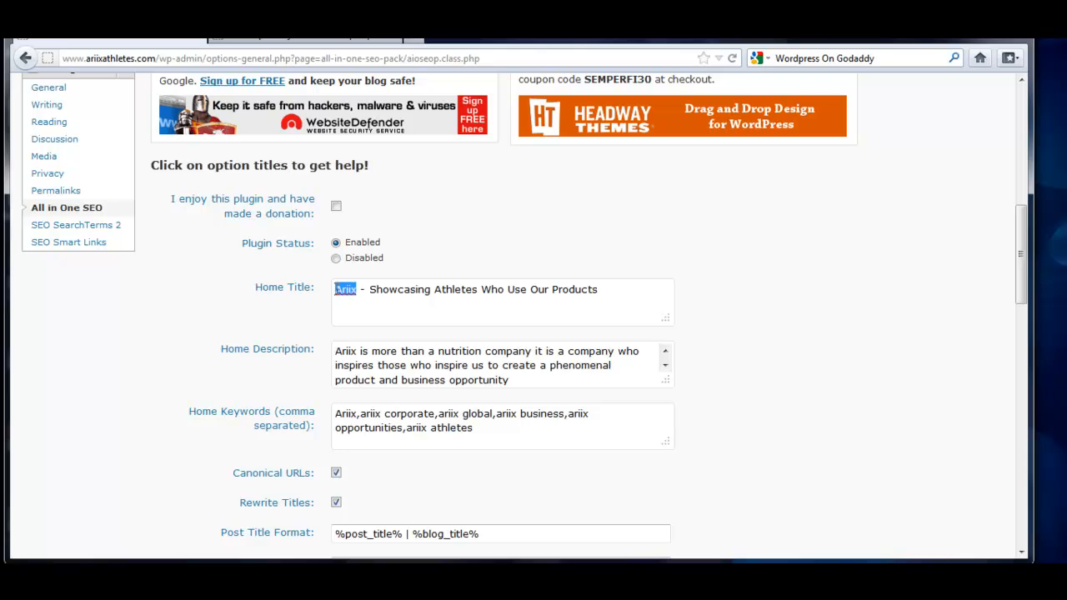
{"action": "left_click", "coordinate": [392, 316]}
{"action": "left_click_drag", "start_coordinate": [357, 290], "coordinate": [336, 290]}
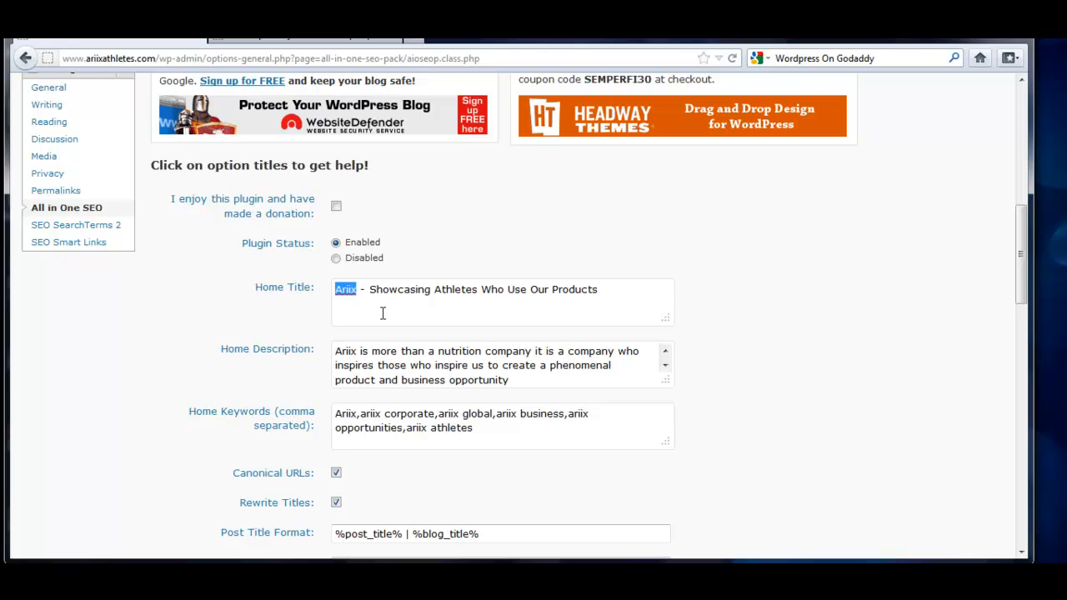
Highlight the full Home Description text, then clear the selection.
{"action": "left_click", "coordinate": [537, 383]}
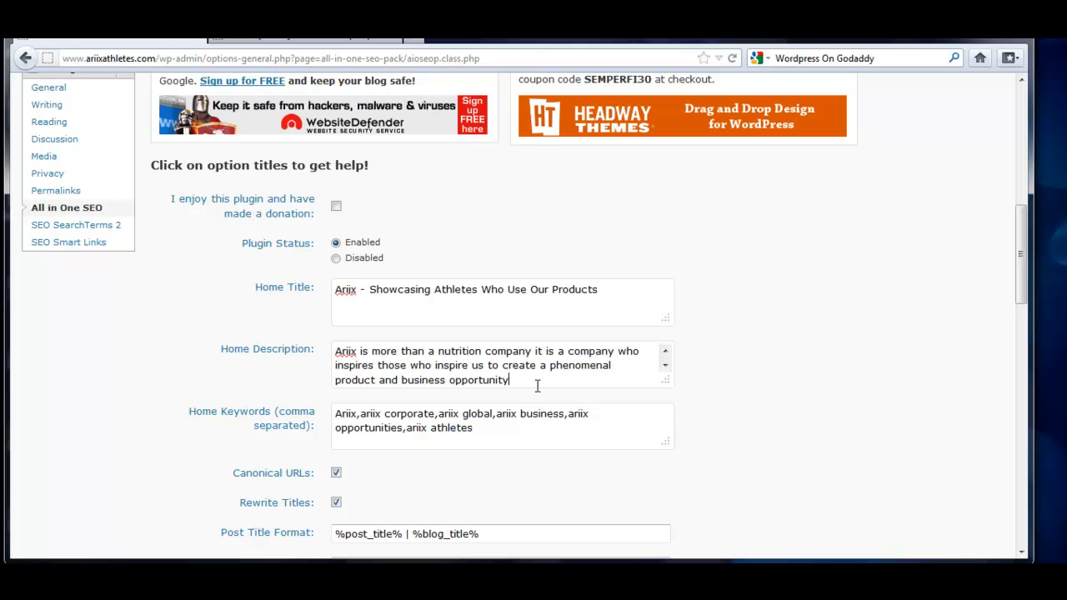
{"action": "left_click_drag", "start_coordinate": [334, 351], "coordinate": [563, 380]}
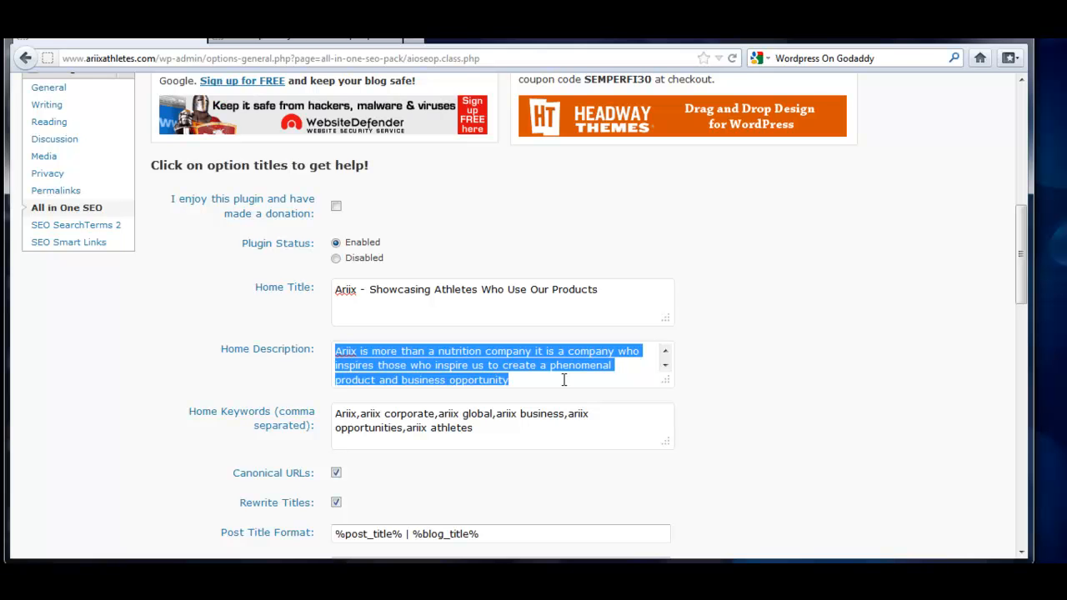
{"action": "left_click", "coordinate": [563, 380]}
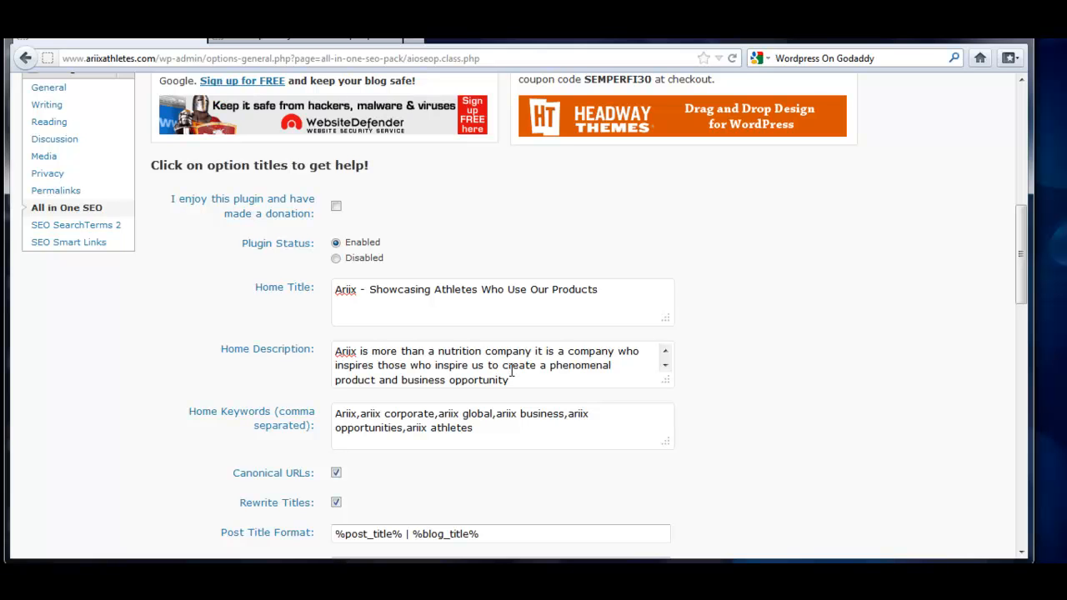
Highlight the keyword Ariix at the start of both the Home Title and the Home Description.
{"action": "left_click_drag", "start_coordinate": [335, 351], "coordinate": [356, 353]}
{"action": "double_click", "coordinate": [359, 291]}
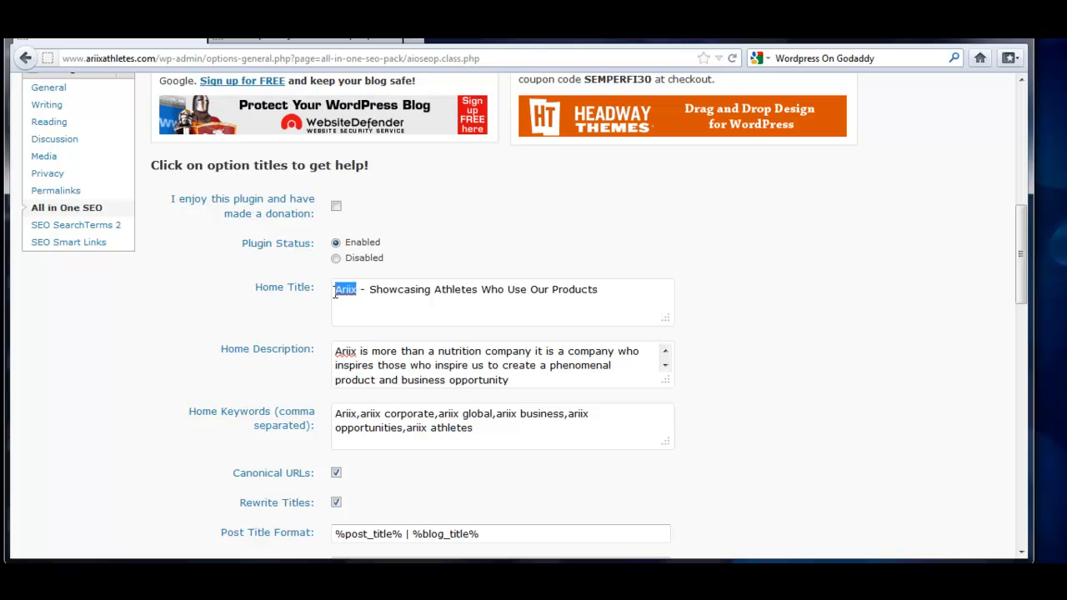
{"action": "left_click_drag", "start_coordinate": [357, 353], "coordinate": [334, 353]}
{"action": "left_click", "coordinate": [424, 372]}
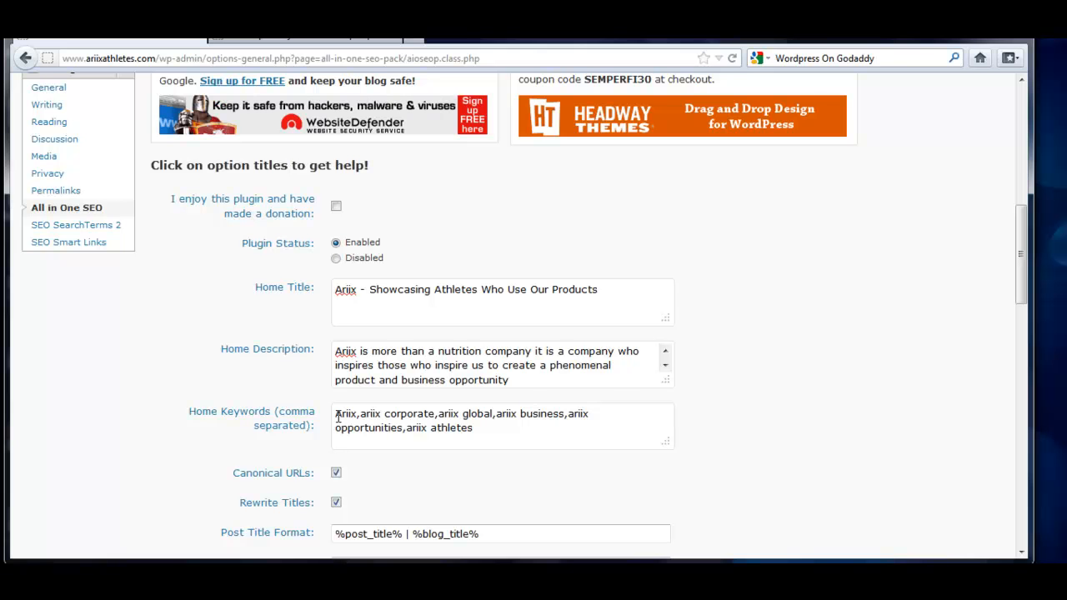
Examine the Home Keywords list, moving "ariix business" ahead of "ariix global", and highlight the Home Description again.
{"action": "left_click_drag", "start_coordinate": [336, 412], "coordinate": [481, 426]}
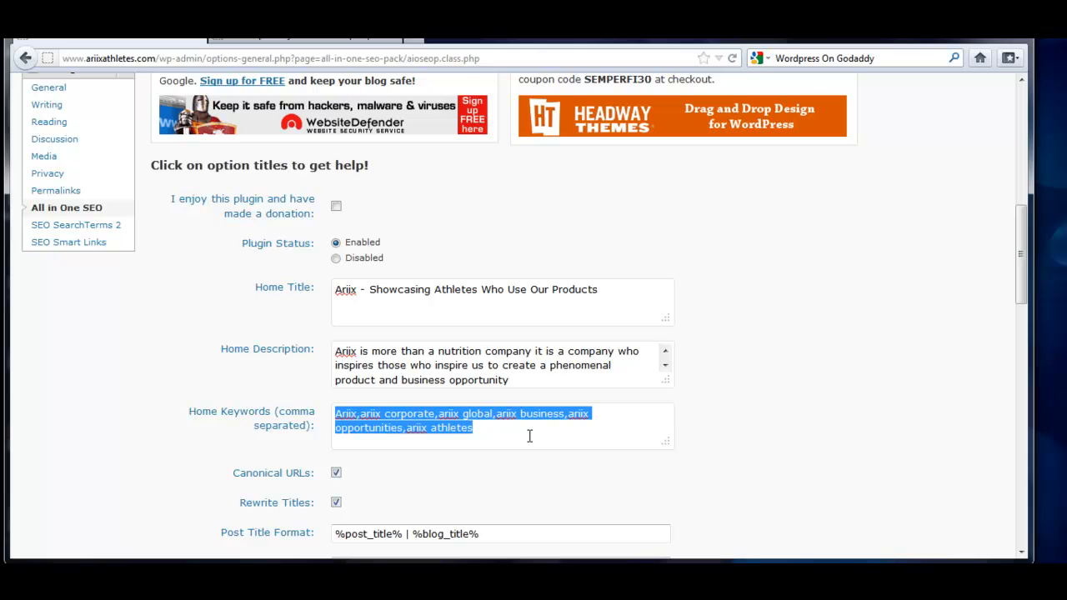
{"action": "left_click", "coordinate": [529, 436]}
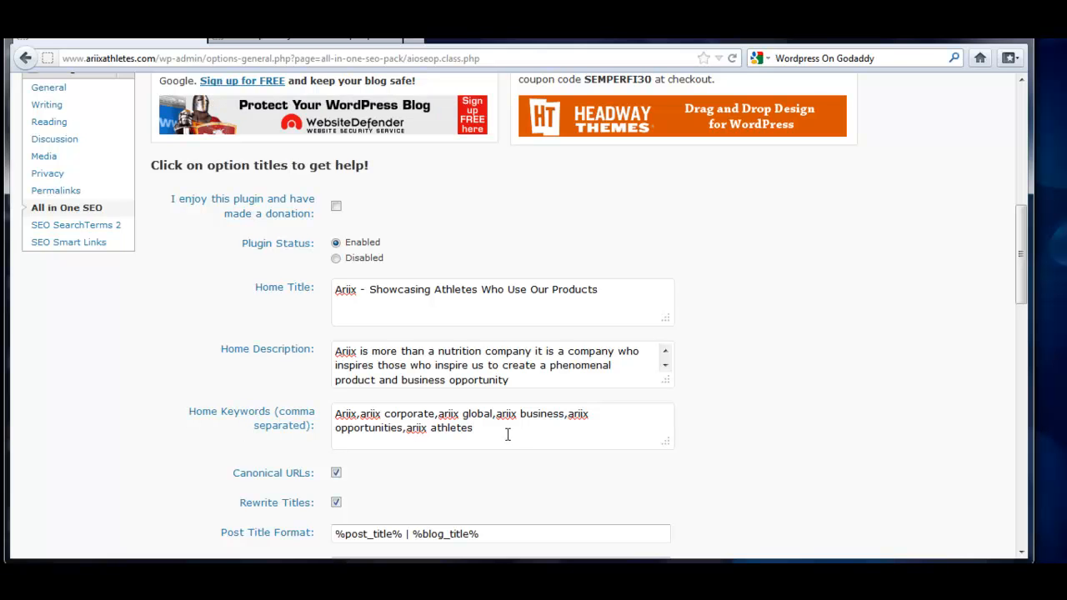
{"action": "left_click_drag", "start_coordinate": [438, 414], "coordinate": [564, 415]}
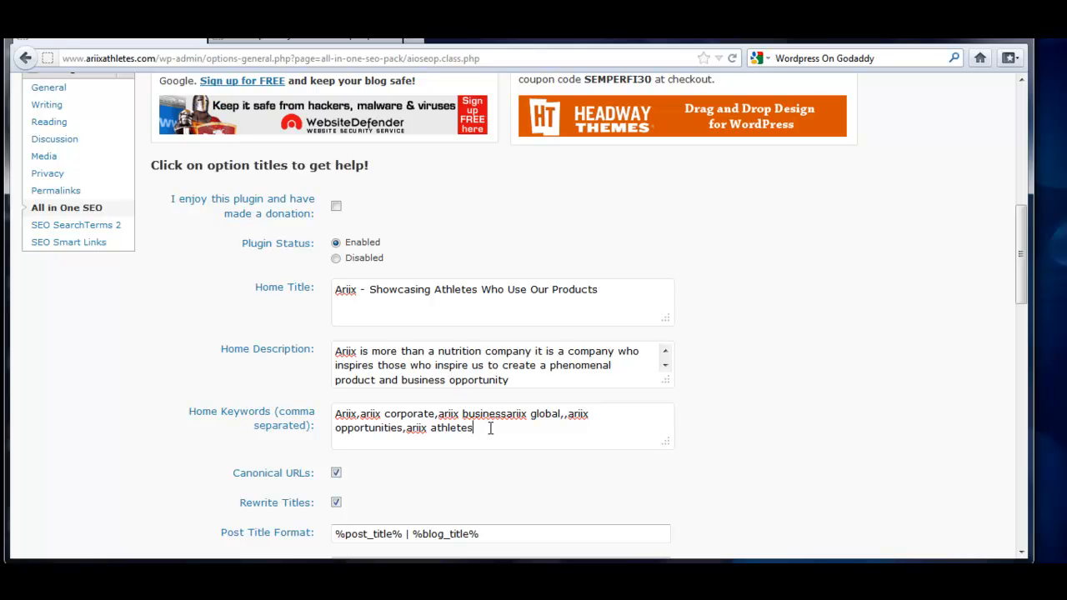
{"action": "left_click_drag", "start_coordinate": [524, 383], "coordinate": [334, 351]}
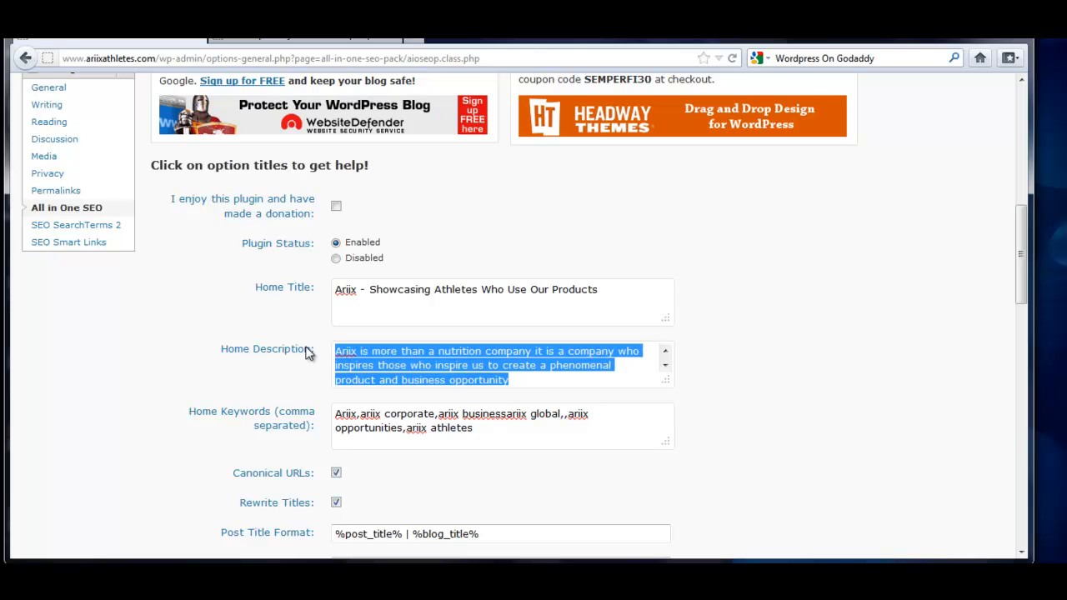
{"action": "left_click", "coordinate": [798, 343]}
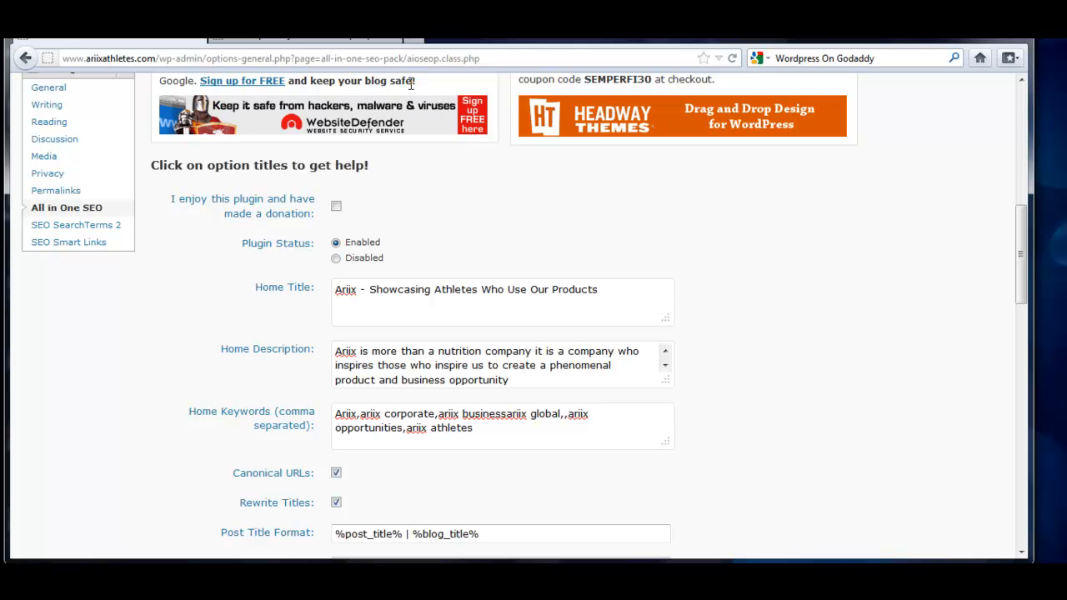
Open the SEO Smart Links settings and highlight the page's title.
{"action": "left_click", "coordinate": [91, 249]}
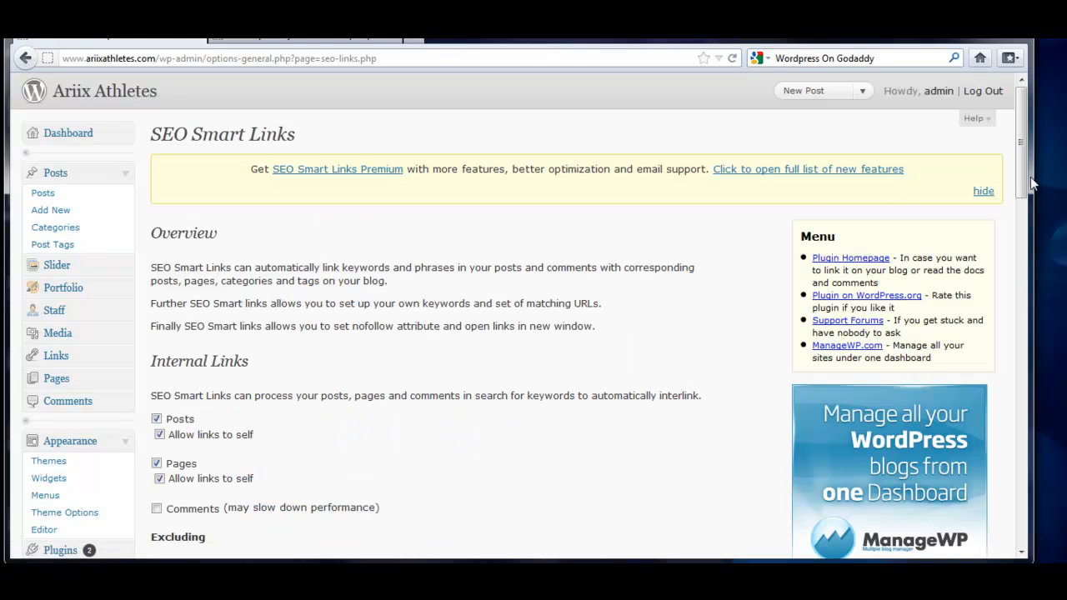
{"action": "mouse_move", "coordinate": [1030, 188]}
{"action": "left_mouse_down"}
{"action": "mouse_move", "coordinate": [1035, 291]}
{"action": "mouse_move", "coordinate": [1024, 174]}
{"action": "left_mouse_up"}
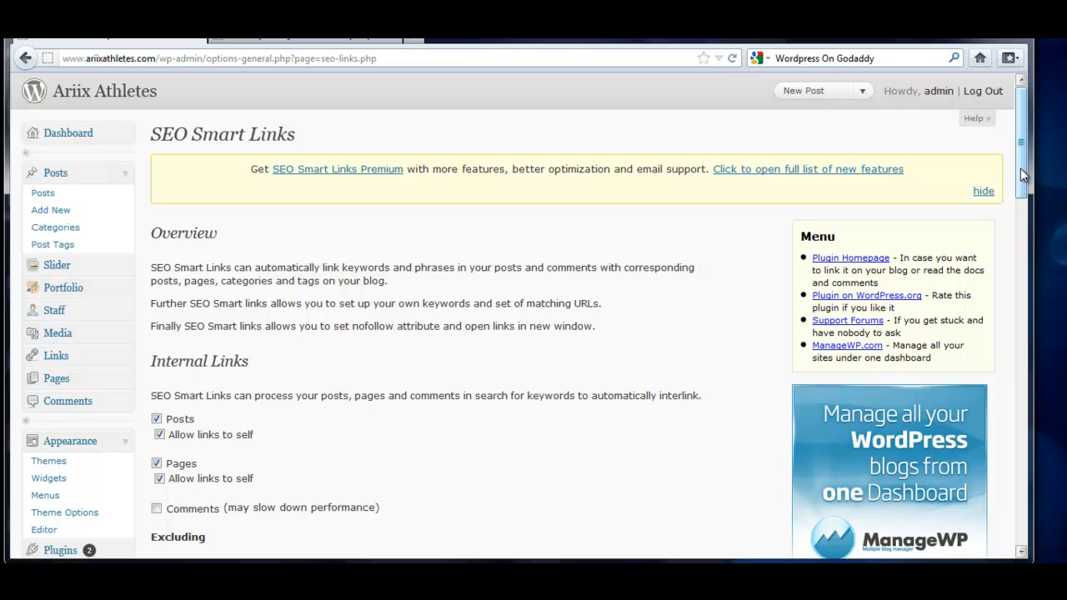
{"action": "left_click_drag", "start_coordinate": [297, 136], "coordinate": [156, 142]}
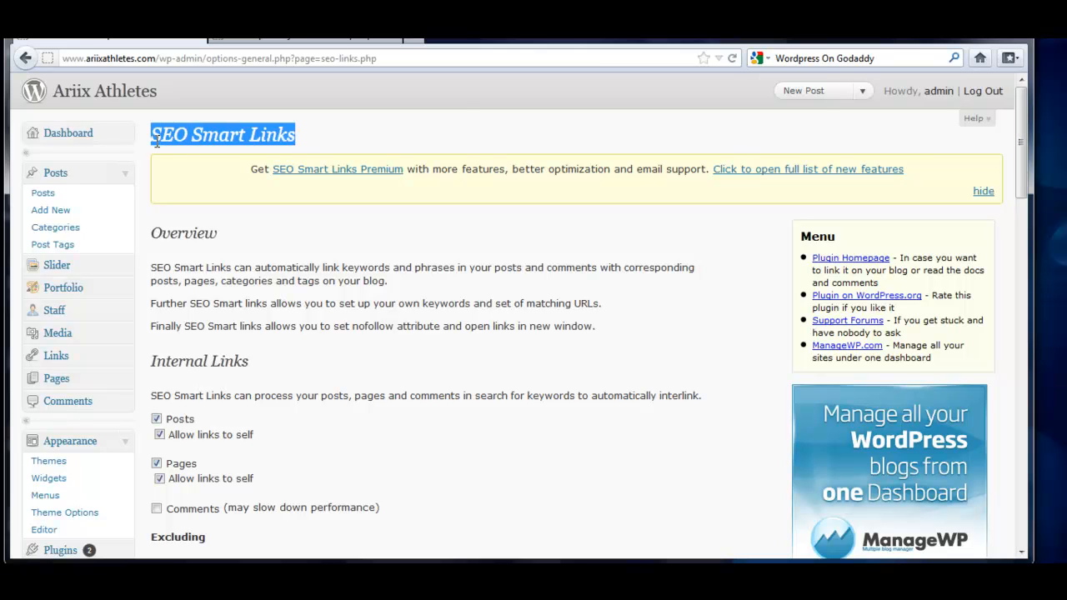
{"action": "left_click_drag", "start_coordinate": [1022, 148], "coordinate": [1056, 414]}
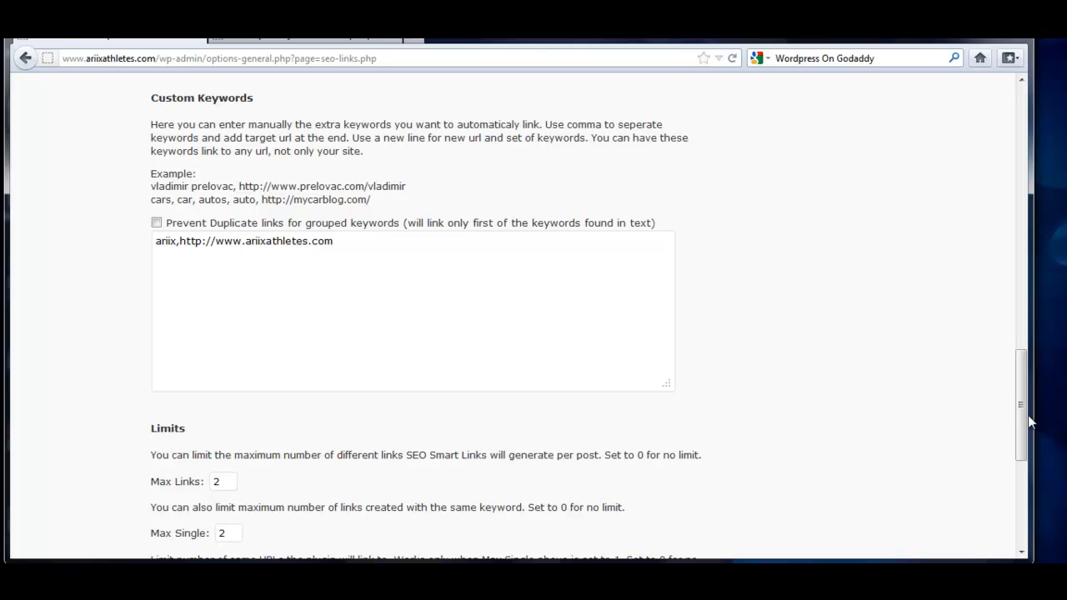
{"action": "left_click_drag", "start_coordinate": [1027, 379], "coordinate": [1023, 351]}
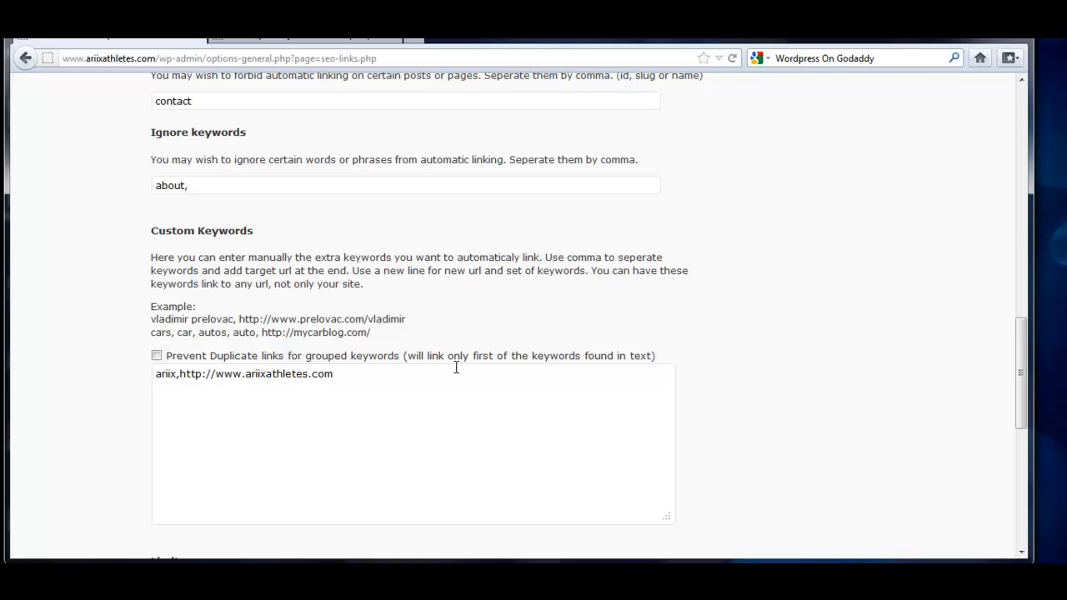
{"action": "left_click_drag", "start_coordinate": [156, 375], "coordinate": [178, 377]}
{"action": "left_click", "coordinate": [177, 376]}
{"action": "left_click_drag", "start_coordinate": [179, 377], "coordinate": [340, 377]}
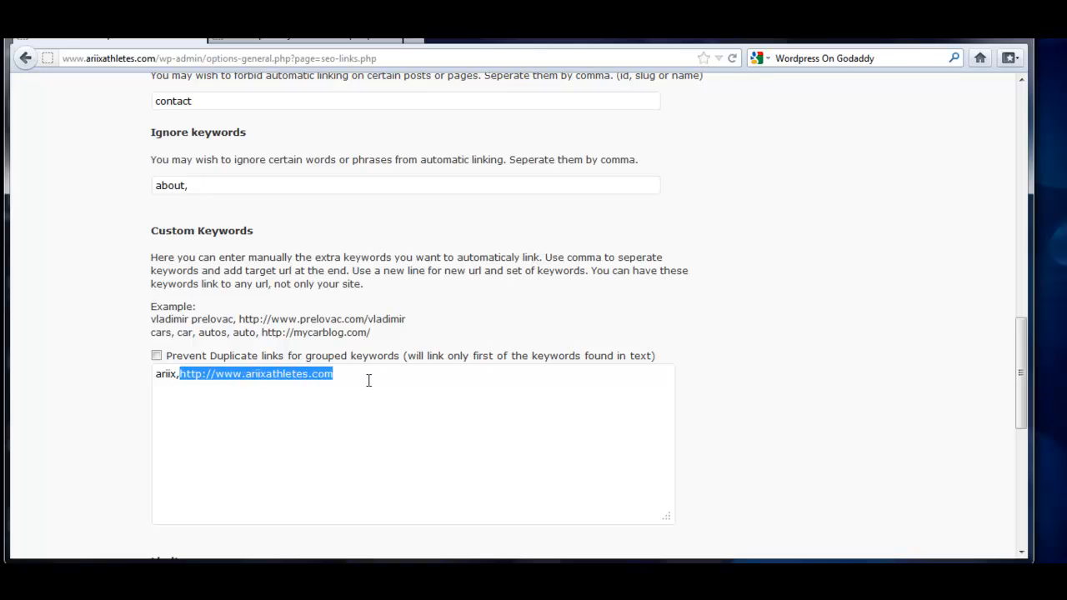
{"action": "left_click", "coordinate": [368, 380]}
{"action": "left_click_drag", "start_coordinate": [1021, 374], "coordinate": [1029, 404]}
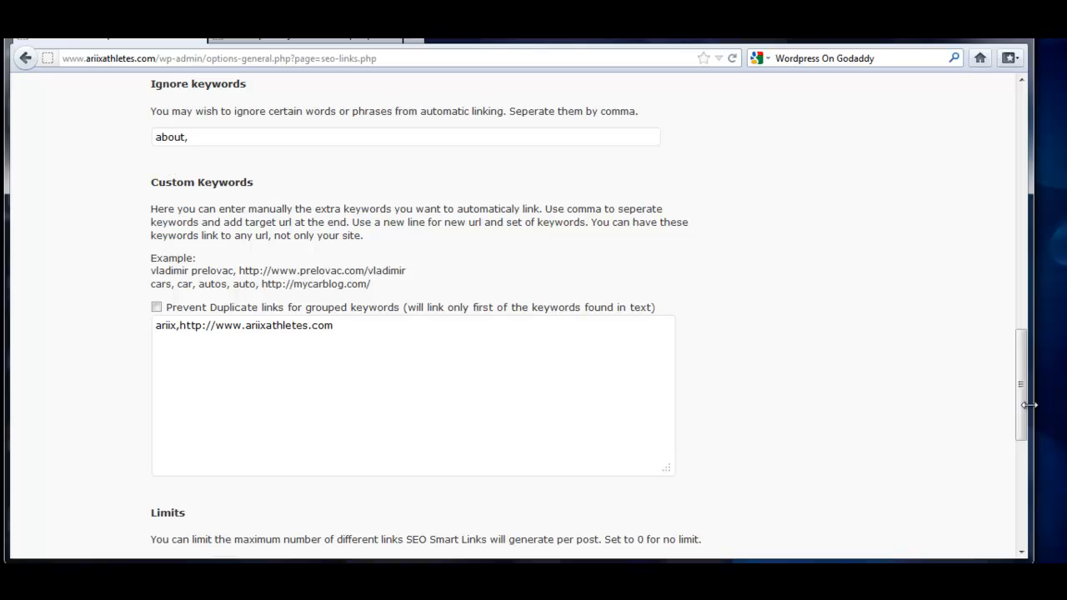
{"action": "left_click_drag", "start_coordinate": [156, 327], "coordinate": [336, 334]}
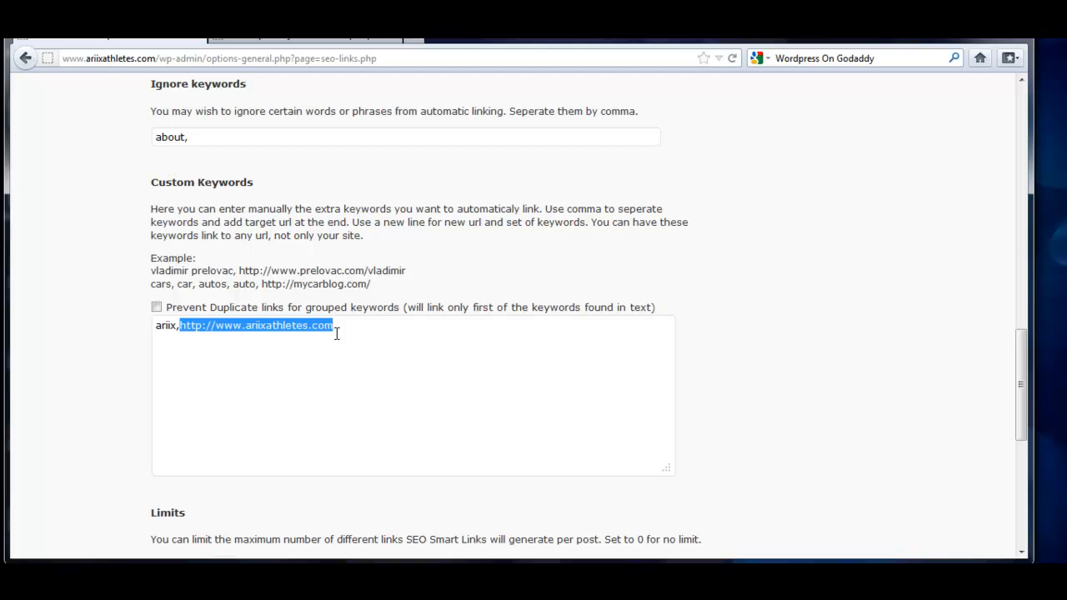
{"action": "left_click_drag", "start_coordinate": [1021, 383], "coordinate": [1025, 107]}
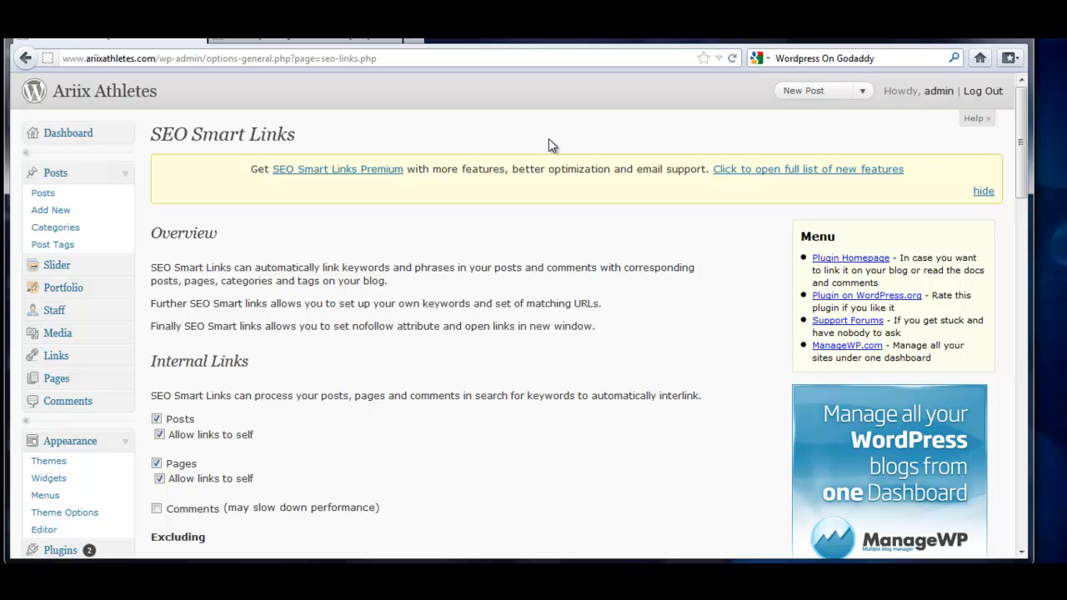
Check the automatic Ariix links in the published post "Ariix Inspired By Those We Inspire" and follow the first one.
{"action": "left_click", "coordinate": [325, 40]}
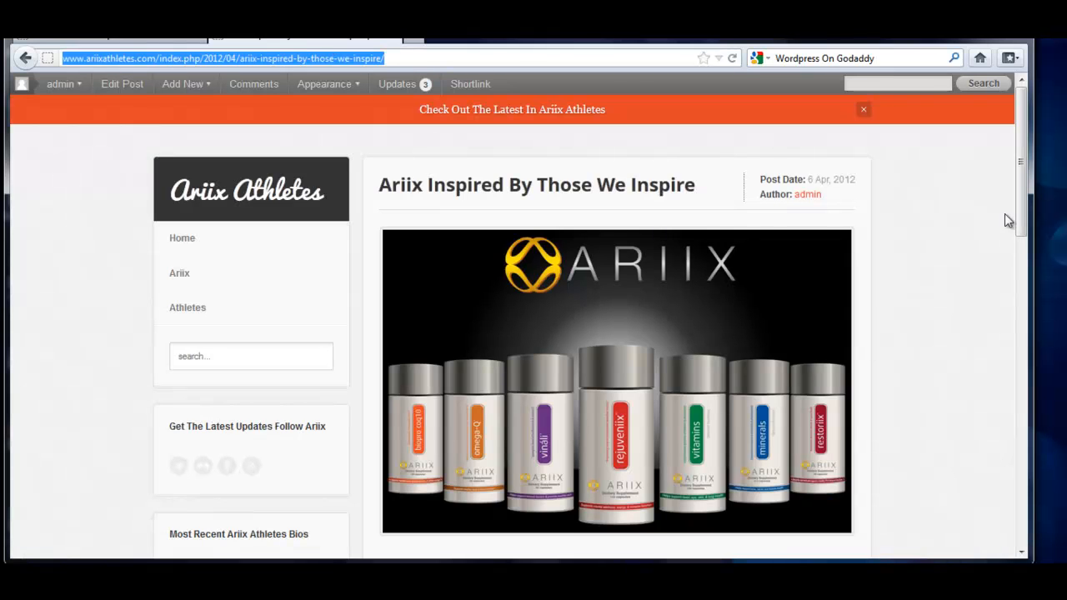
{"action": "left_click", "coordinate": [1021, 282]}
{"action": "mouse_move", "coordinate": [1021, 280]}
{"action": "left_mouse_down"}
{"action": "mouse_move", "coordinate": [1021, 223]}
{"action": "mouse_move", "coordinate": [1021, 264]}
{"action": "left_mouse_up"}
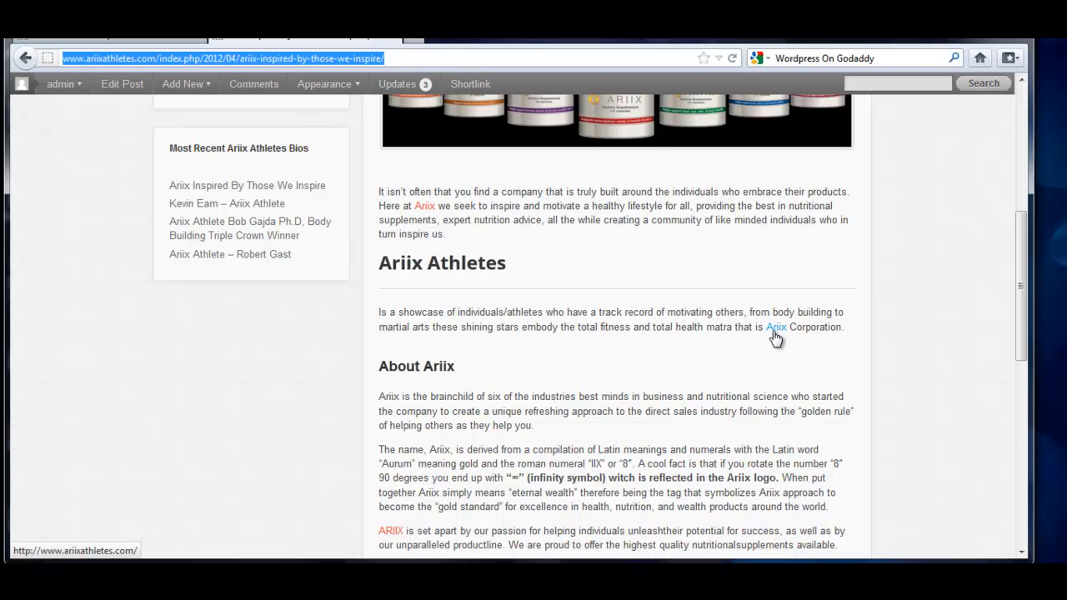
{"action": "left_click_drag", "start_coordinate": [1020, 308], "coordinate": [1009, 228]}
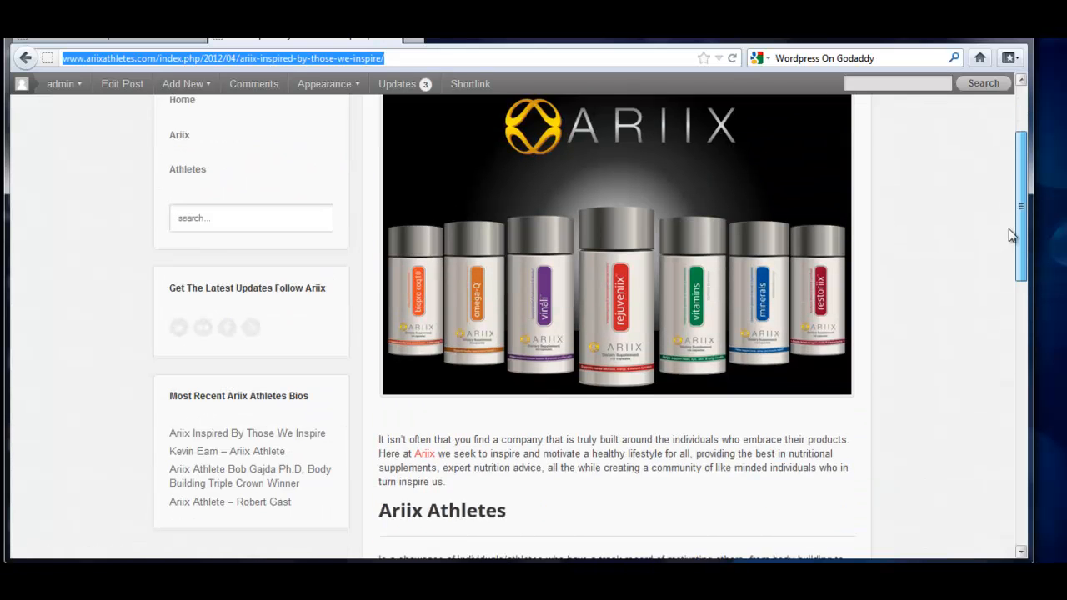
{"action": "scroll", "coordinate": [1009, 228], "scroll_direction": "down", "scroll_amount": 1}
{"action": "left_click", "coordinate": [425, 403]}
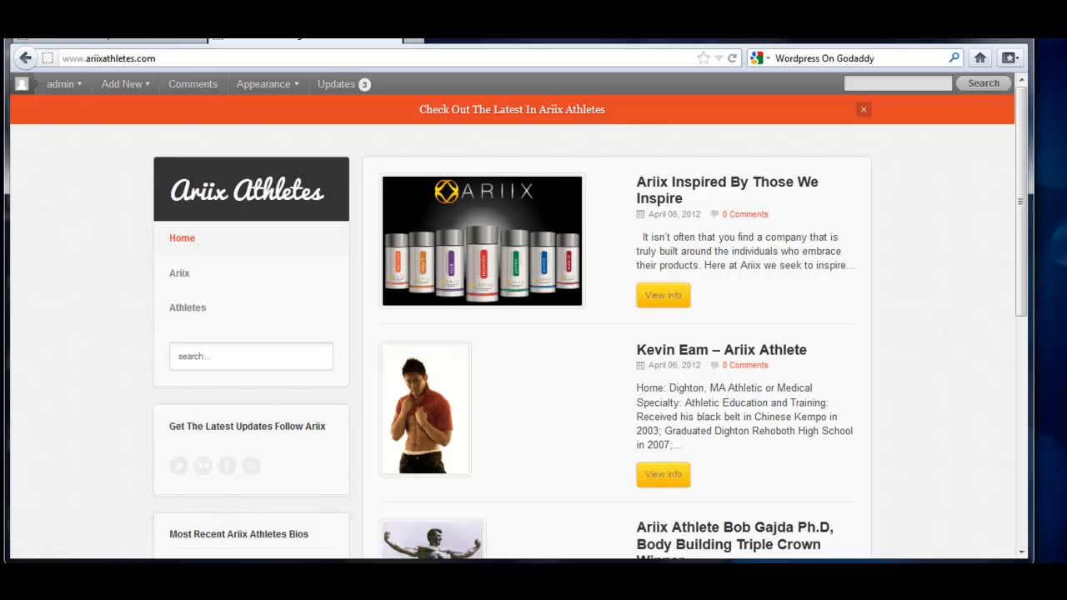
Return to the SEO Smart Links settings and highlight the Overview paragraph about automatically linking keywords and phrases.
{"action": "left_click", "coordinate": [138, 39]}
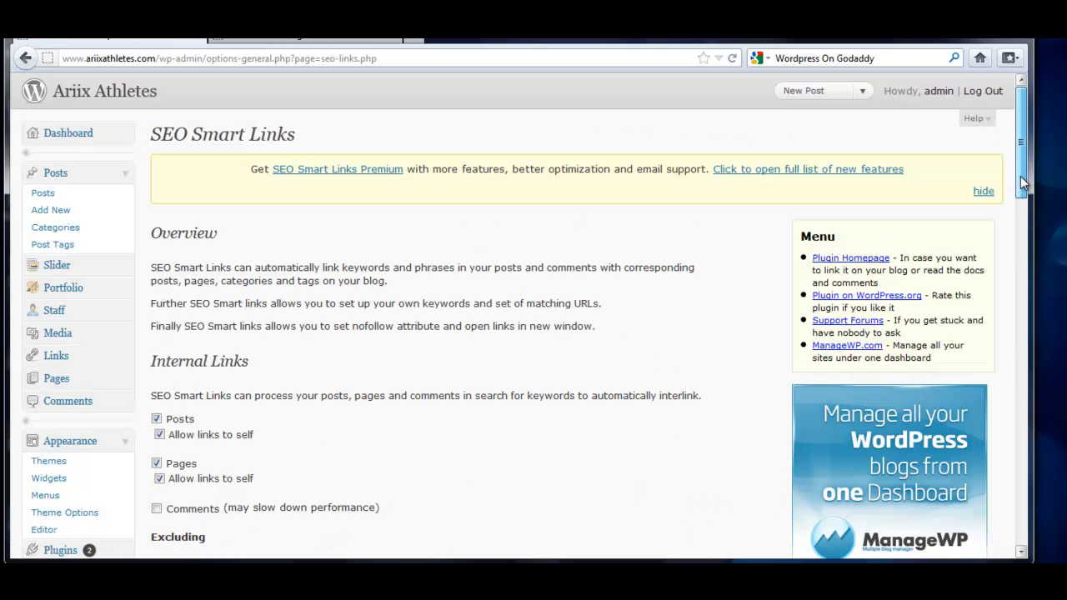
{"action": "scroll", "coordinate": [1023, 200], "scroll_direction": "down", "scroll_amount": 2}
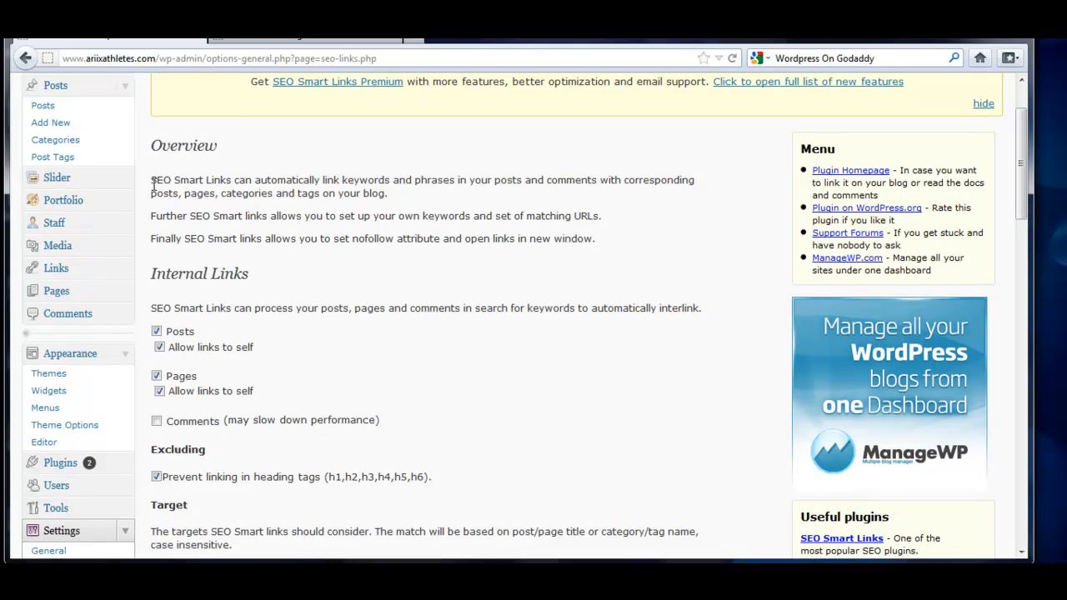
{"action": "left_click_drag", "start_coordinate": [153, 181], "coordinate": [396, 204]}
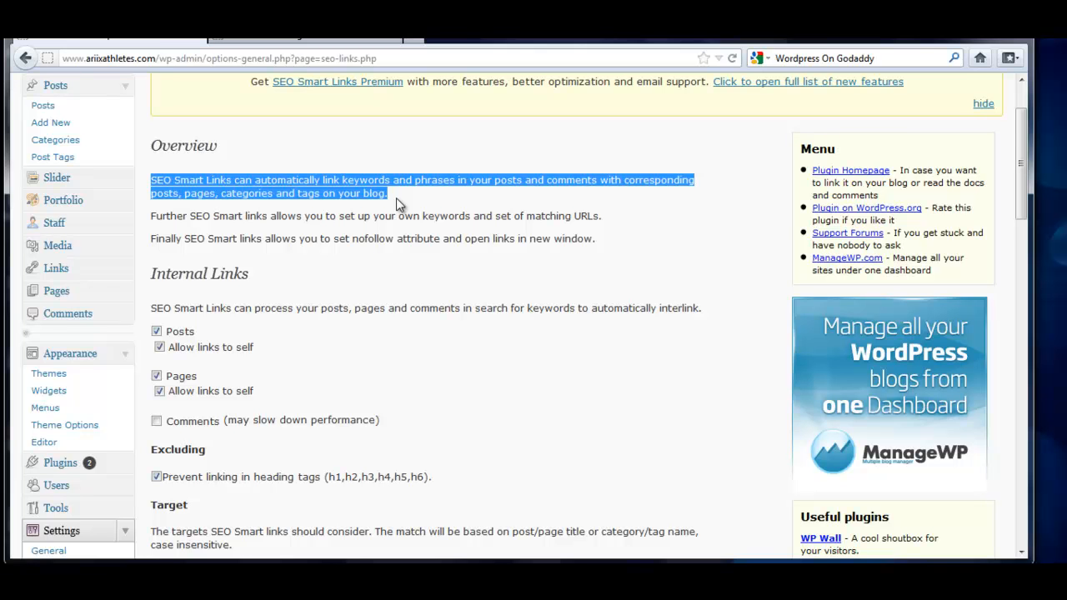
{"action": "left_click", "coordinate": [414, 203]}
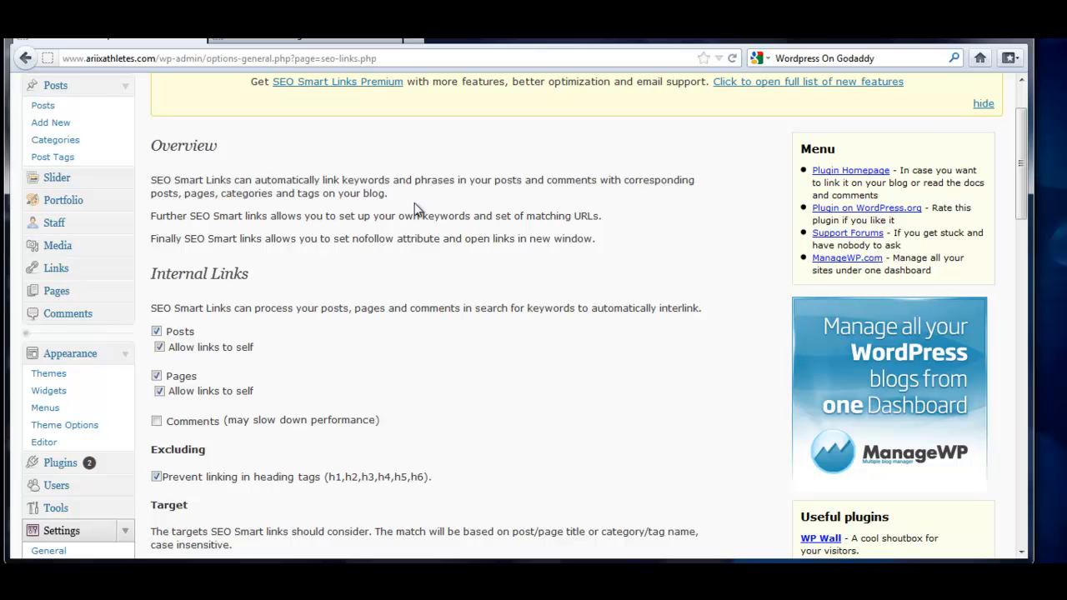
{"action": "left_click_drag", "start_coordinate": [1016, 184], "coordinate": [1027, 417]}
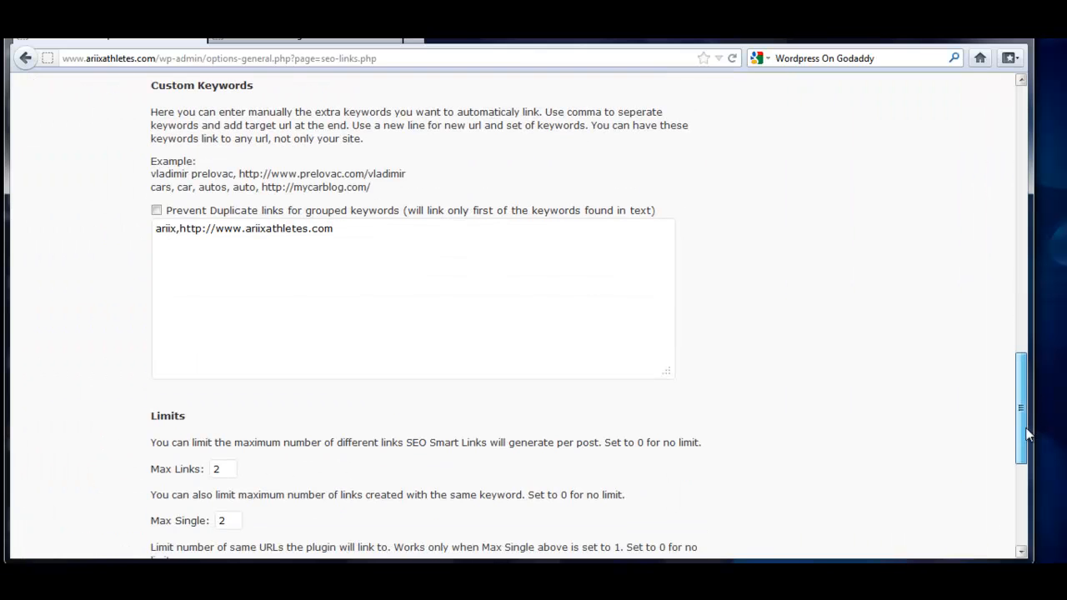
{"action": "left_click", "coordinate": [353, 232]}
{"action": "key", "text": "Return"}
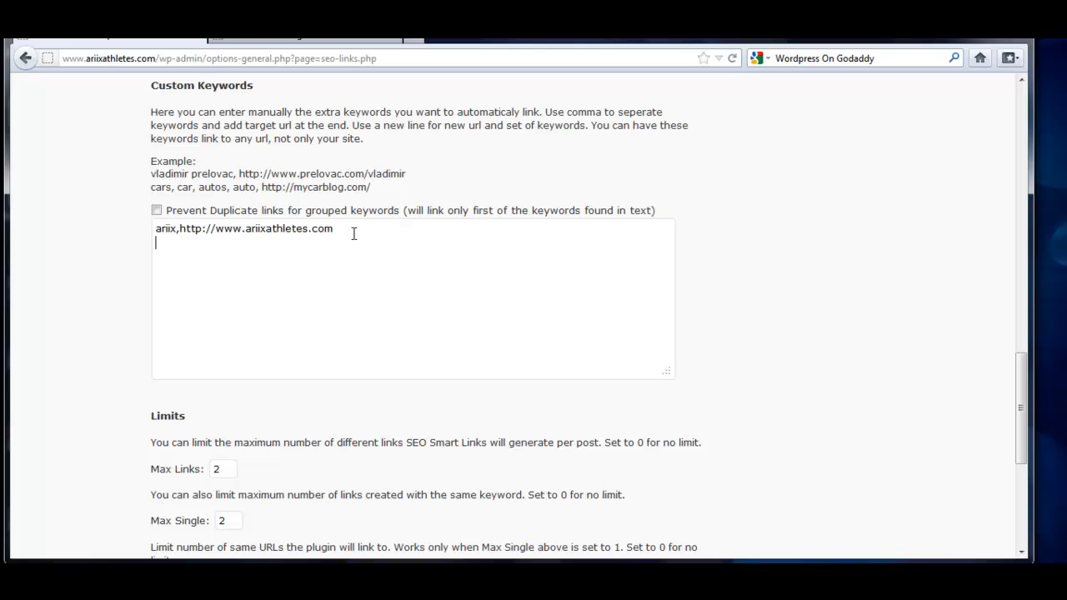
{"action": "type", "text": "athletes,"}
{"action": "left_click_drag", "start_coordinate": [180, 230], "coordinate": [343, 232]}
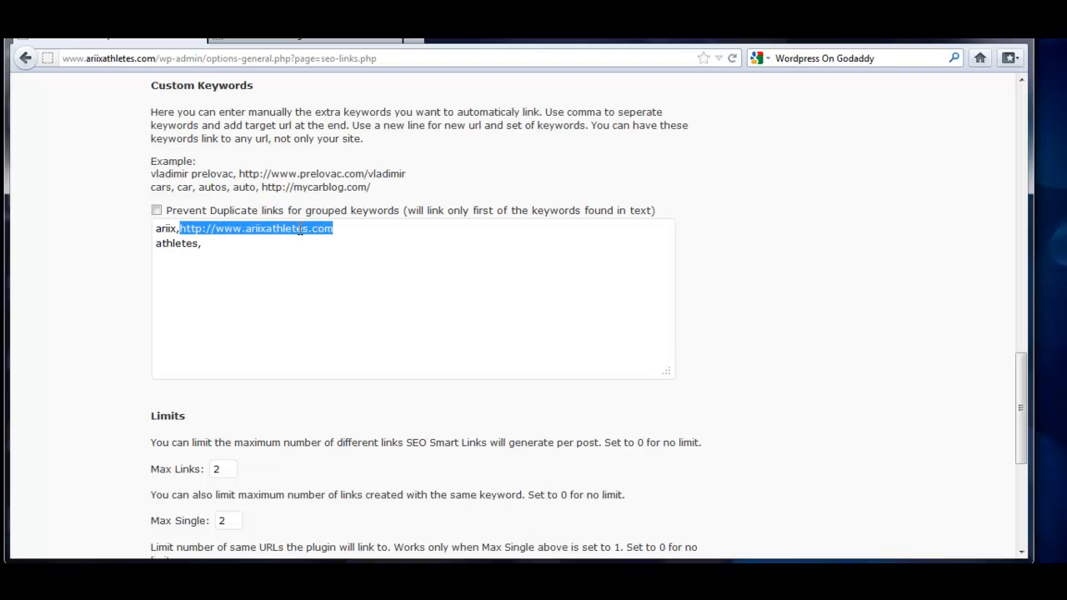
{"action": "right_click", "coordinate": [300, 230]}
{"action": "left_click", "coordinate": [342, 280]}
{"action": "left_click", "coordinate": [248, 245]}
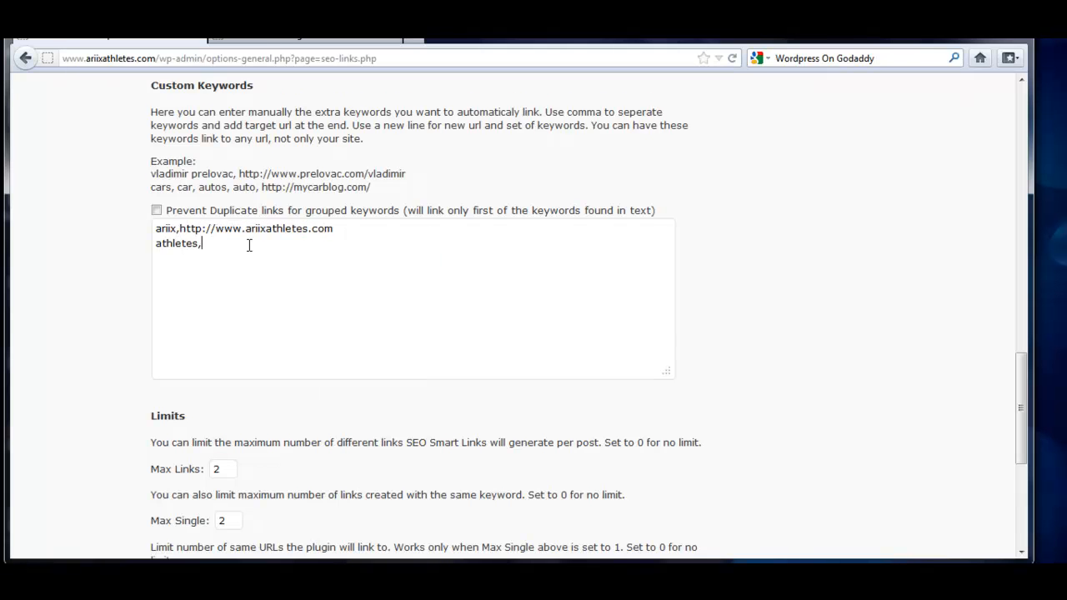
{"action": "key", "text": "ctrl+v"}
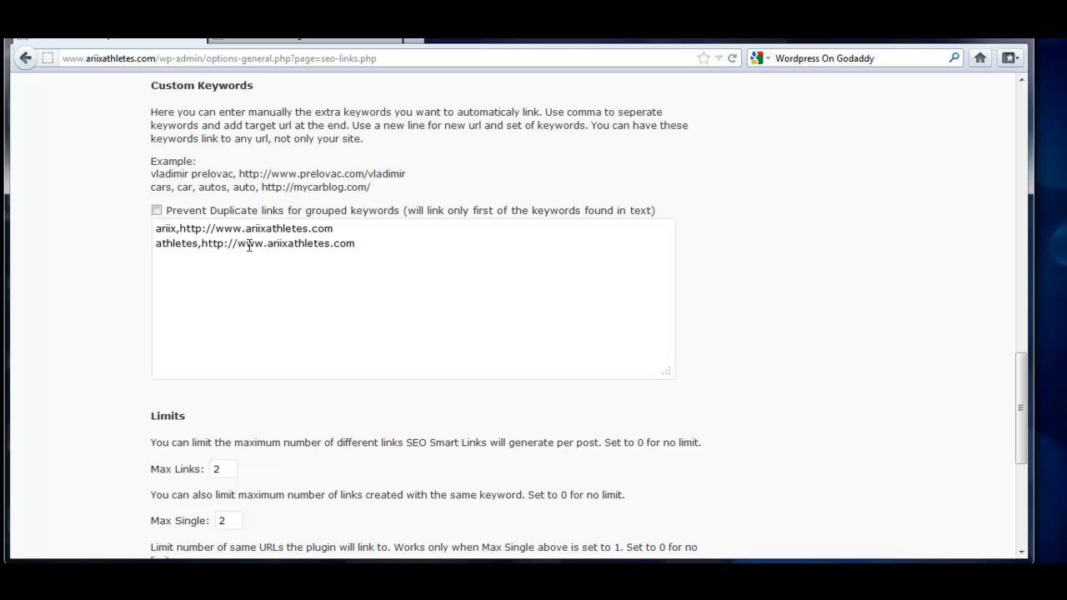
Highlight parts of the athletes entry in Custom Keywords, and delete that line.
{"action": "left_click_drag", "start_coordinate": [156, 248], "coordinate": [267, 244]}
{"action": "left_click", "coordinate": [248, 264]}
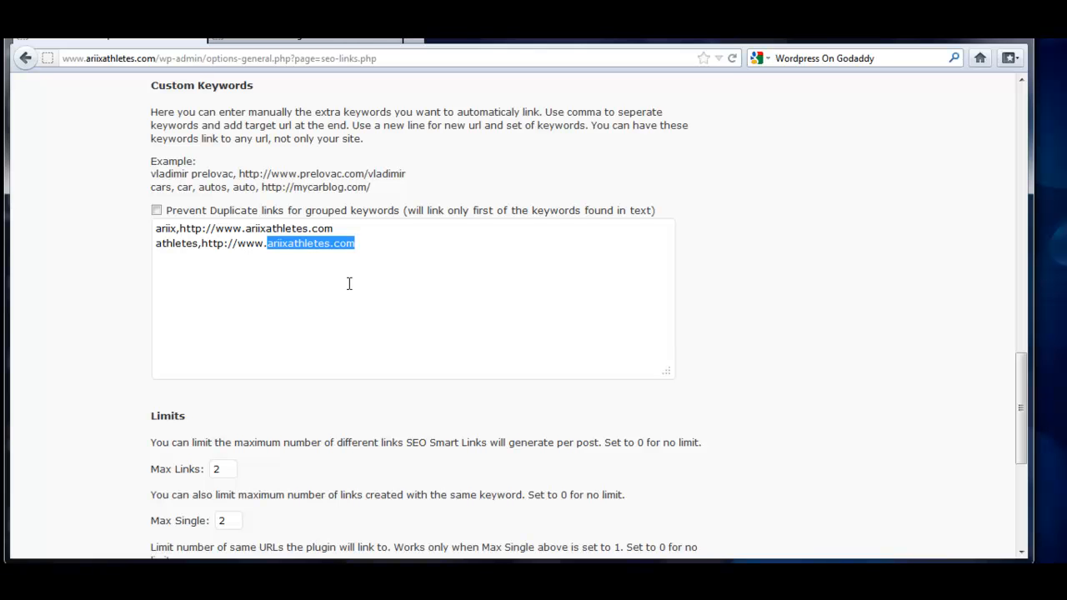
{"action": "key", "text": "BackSpace"}
{"action": "key", "text": "BackSpace"}
{"action": "key", "text": "BackSpace"}
{"action": "key", "text": "BackSpace"}
{"action": "key", "text": "BackSpace"}
{"action": "key", "text": "BackSpace"}
{"action": "key", "text": "BackSpace"}
{"action": "key", "text": "BackSpace"}
{"action": "key", "text": "BackSpace"}
{"action": "key", "text": "BackSpace"}
{"action": "key", "text": "BackSpace"}
{"action": "key", "text": "BackSpace"}
{"action": "key", "text": "BackSpace"}
{"action": "key", "text": "BackSpace"}
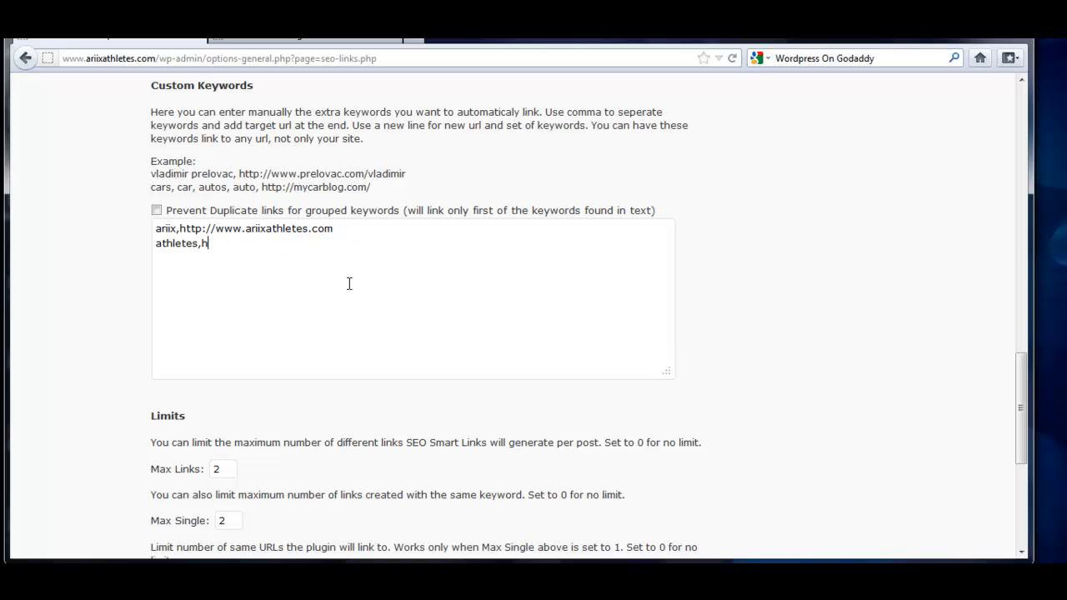
{"action": "key", "text": "BackSpace"}
{"action": "key", "text": "BackSpace"}
{"action": "key", "text": "BackSpace"}
{"action": "key", "text": "BackSpace"}
{"action": "key", "text": "BackSpace"}
{"action": "key", "text": "BackSpace"}
{"action": "key", "text": "BackSpace"}
Review the SEO SearchTerms Tagging 2 settings, highlighting the page title, and return to the SEO Smart Links settings.
{"action": "left_click_drag", "start_coordinate": [1023, 356], "coordinate": [1029, 239]}
{"action": "left_click", "coordinate": [90, 451]}
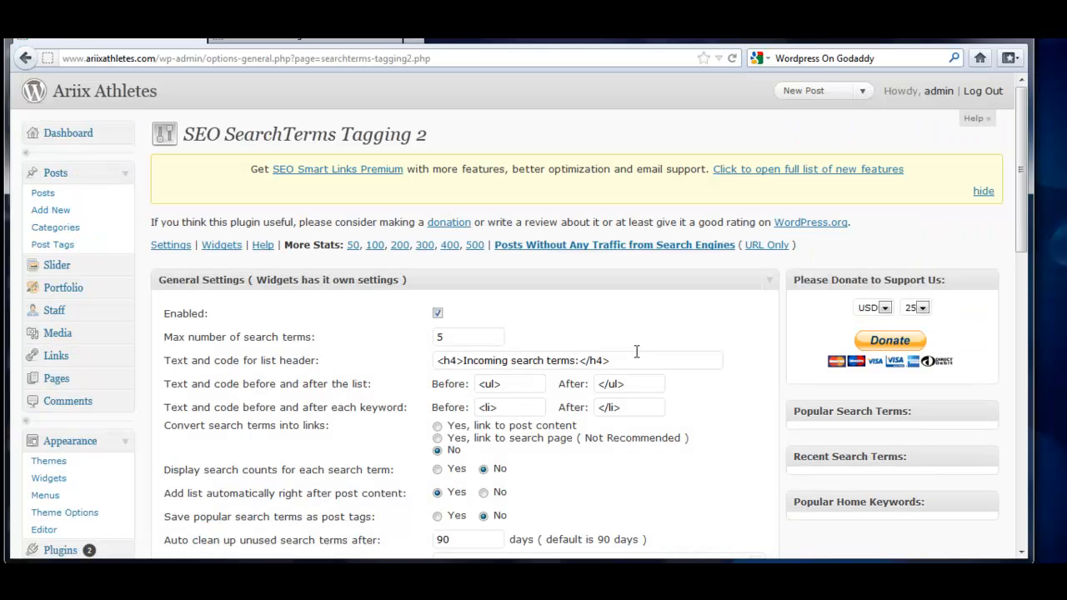
{"action": "left_click_drag", "start_coordinate": [190, 136], "coordinate": [414, 136]}
{"action": "left_click", "coordinate": [514, 146]}
{"action": "left_click_drag", "start_coordinate": [1022, 148], "coordinate": [976, 119]}
{"action": "left_click_drag", "start_coordinate": [1023, 154], "coordinate": [1058, 367]}
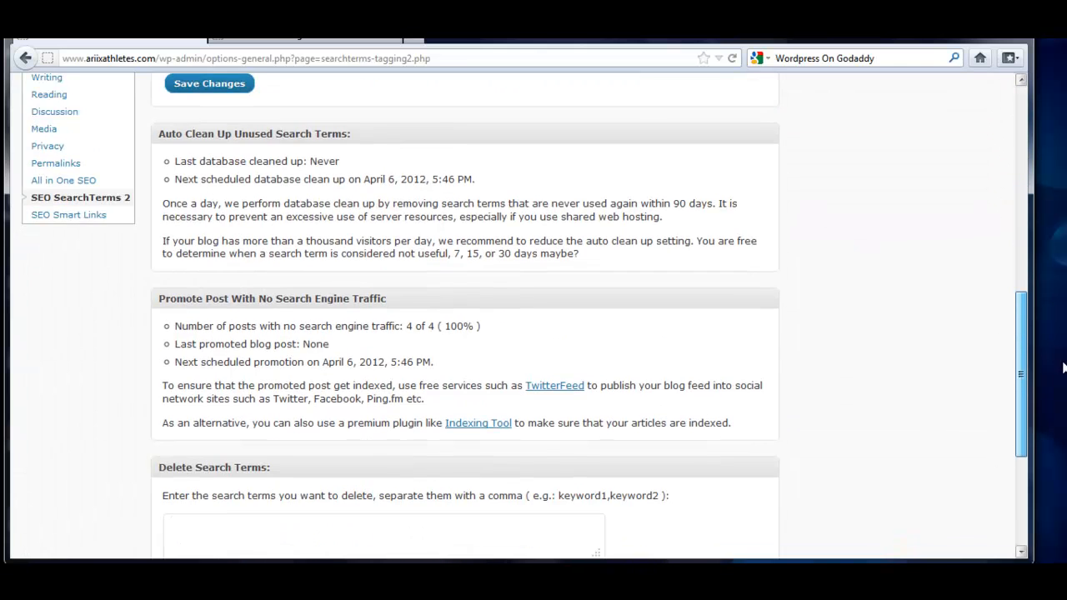
{"action": "left_click", "coordinate": [108, 218]}
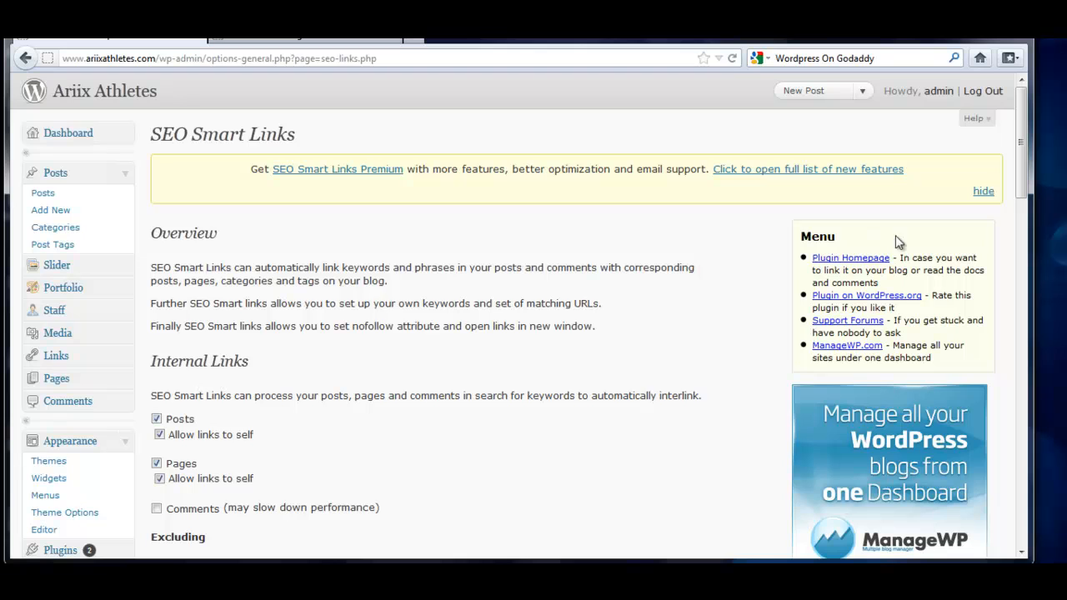
{"action": "mouse_move", "coordinate": [1022, 172]}
{"action": "left_mouse_down"}
{"action": "mouse_move", "coordinate": [1033, 453]}
{"action": "mouse_move", "coordinate": [1034, 169]}
{"action": "left_mouse_up"}
Open the post "Ariix Inspired By Those We Inspire" for editing from the list of posts.
{"action": "left_click", "coordinate": [89, 194]}
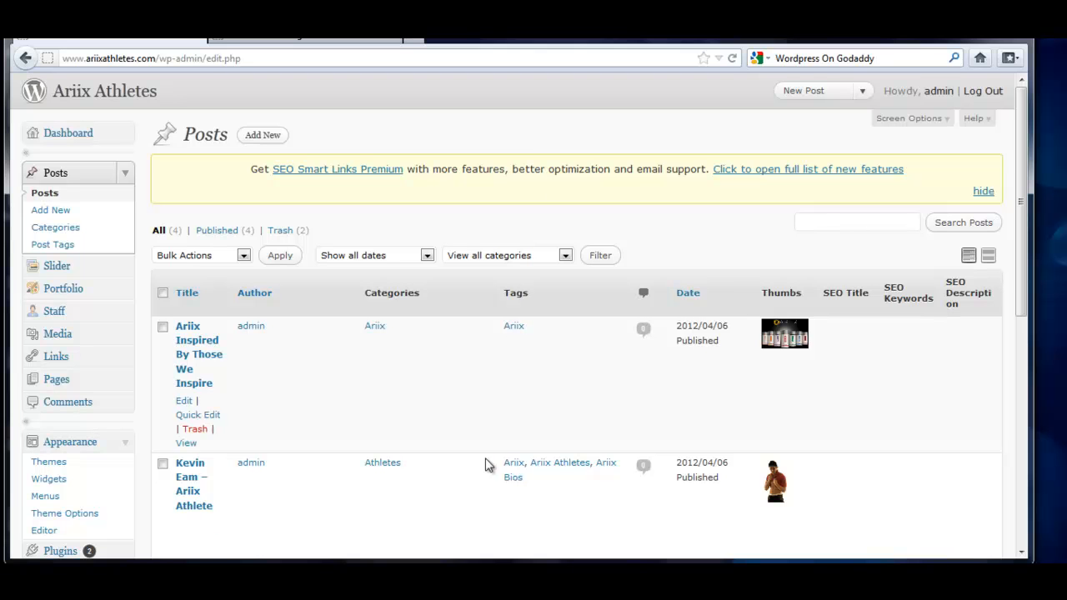
{"action": "left_click", "coordinate": [185, 403]}
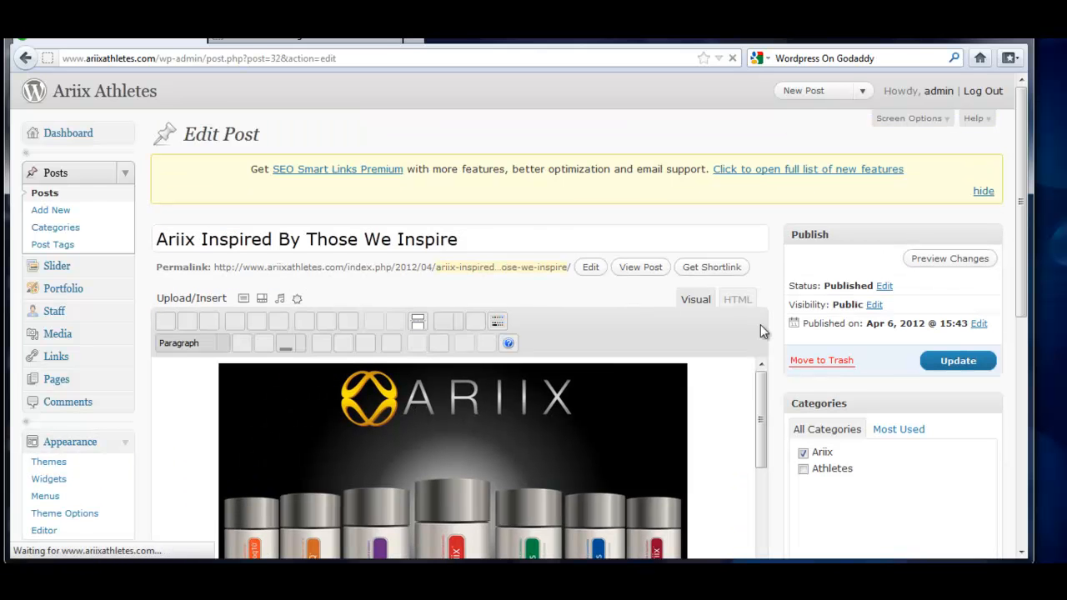
{"action": "left_click_drag", "start_coordinate": [1024, 215], "coordinate": [1021, 257]}
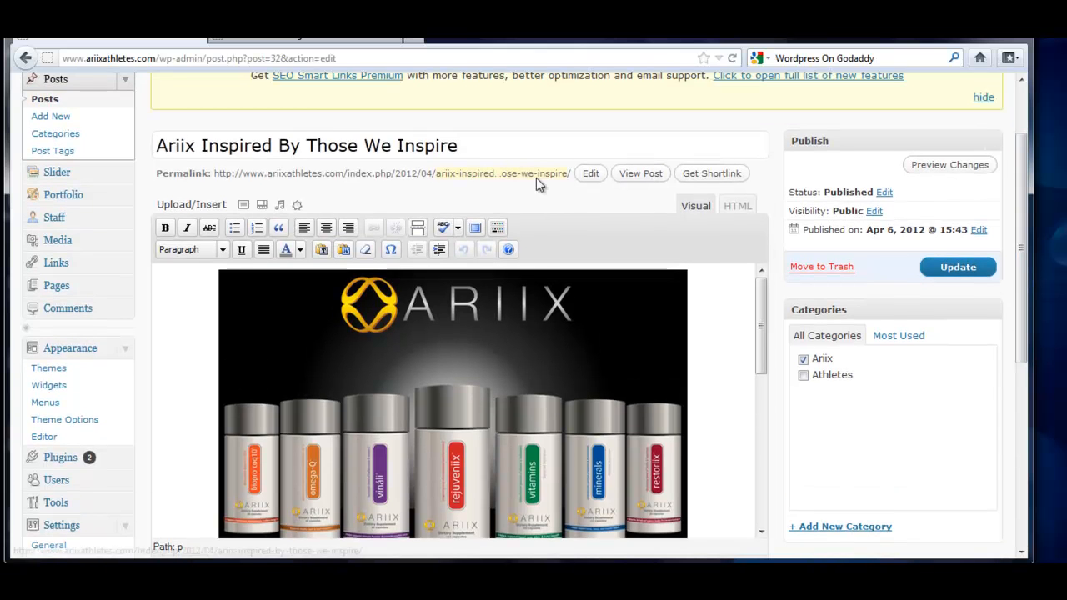
Highlight the post's title and the inspired-by-those-we-inspire part of its permalink.
{"action": "left_click", "coordinate": [496, 148]}
{"action": "left_click_drag", "start_coordinate": [496, 147], "coordinate": [167, 119]}
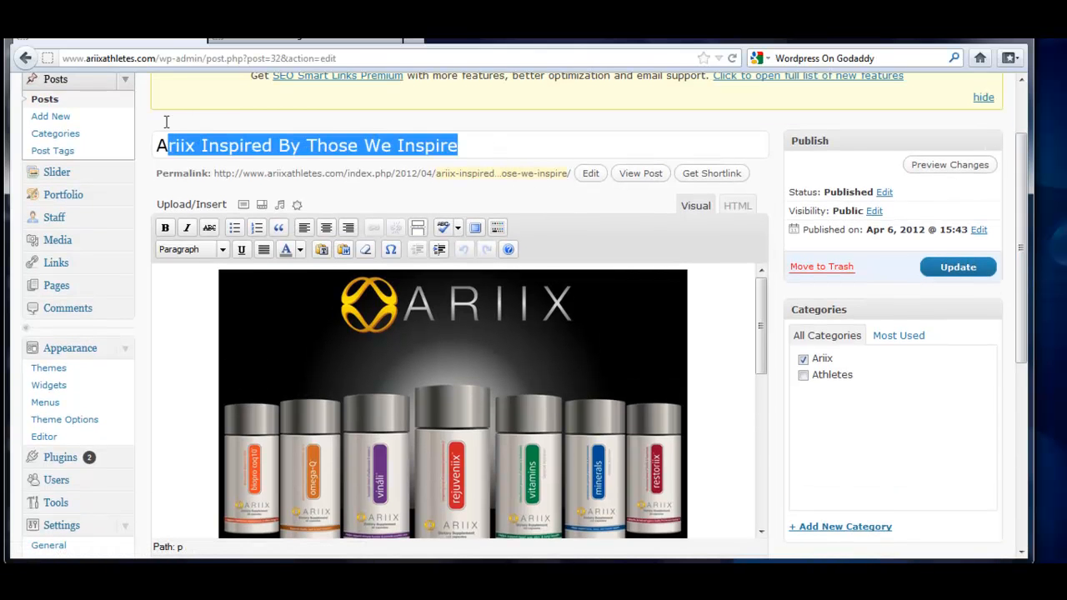
{"action": "left_click", "coordinate": [468, 149]}
{"action": "left_click_drag", "start_coordinate": [437, 174], "coordinate": [571, 176]}
{"action": "left_click_drag", "start_coordinate": [440, 176], "coordinate": [596, 187]}
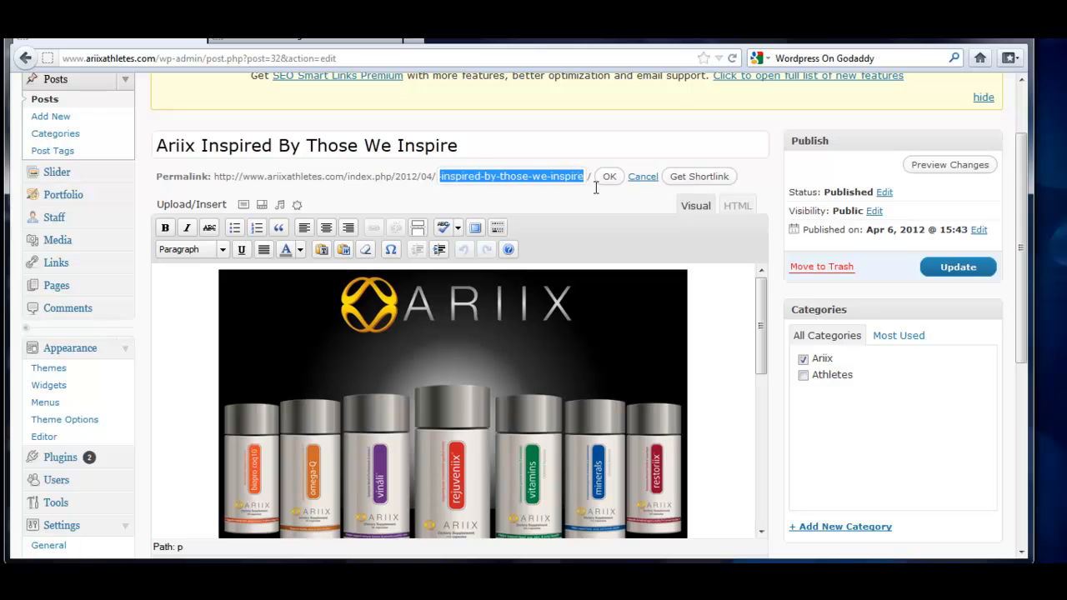
{"action": "left_click", "coordinate": [480, 152]}
Select the Ariix products image in the post body and open its image settings.
{"action": "left_click_drag", "start_coordinate": [1025, 252], "coordinate": [822, 286]}
{"action": "mouse_move", "coordinate": [764, 248]}
{"action": "left_mouse_down"}
{"action": "mouse_move", "coordinate": [756, 431]}
{"action": "mouse_move", "coordinate": [759, 255]}
{"action": "left_mouse_up"}
{"action": "left_click", "coordinate": [581, 301]}
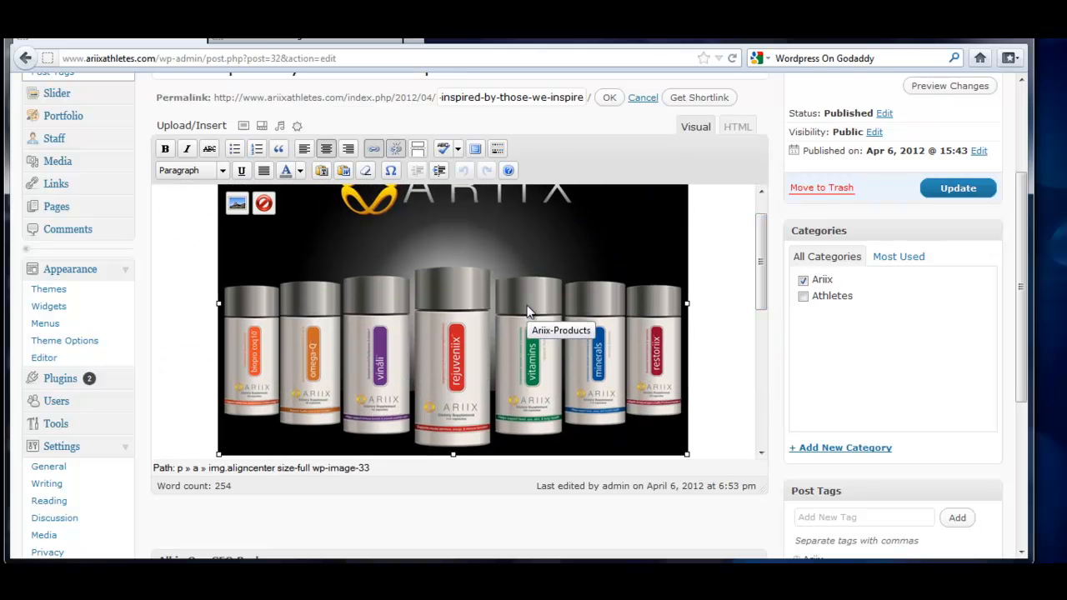
{"action": "left_click_drag", "start_coordinate": [769, 282], "coordinate": [774, 208]}
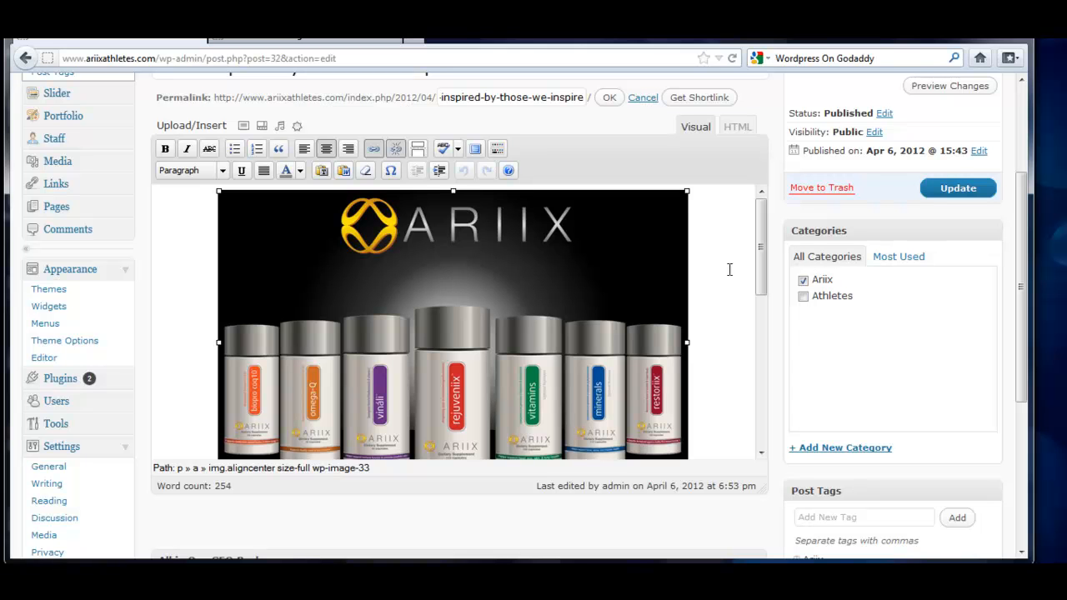
{"action": "left_click", "coordinate": [484, 313]}
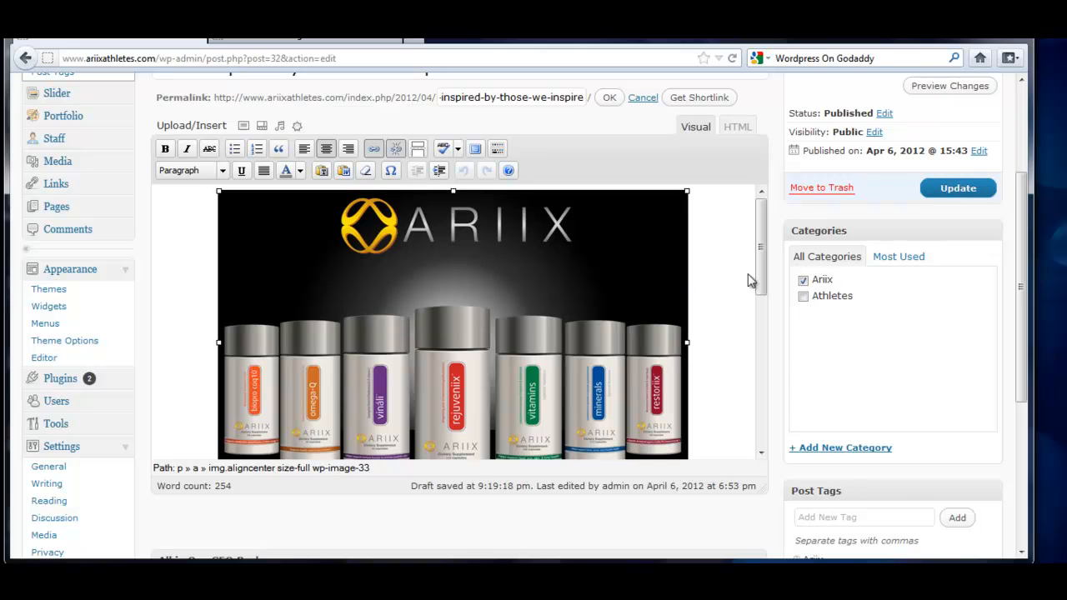
{"action": "left_click_drag", "start_coordinate": [761, 277], "coordinate": [793, 208]}
{"action": "left_click", "coordinate": [519, 281]}
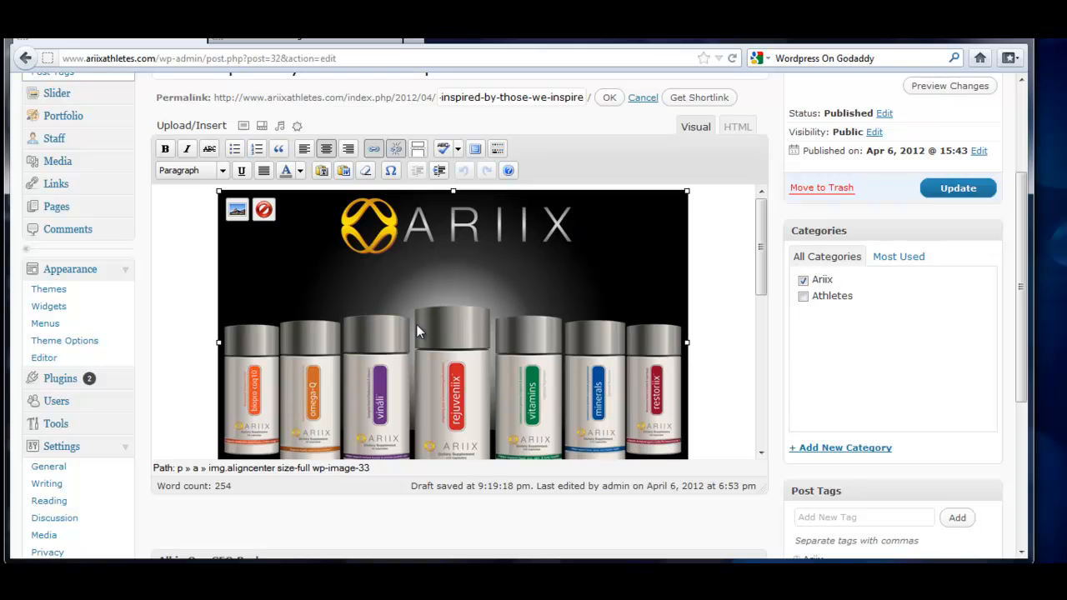
{"action": "left_click", "coordinate": [244, 217]}
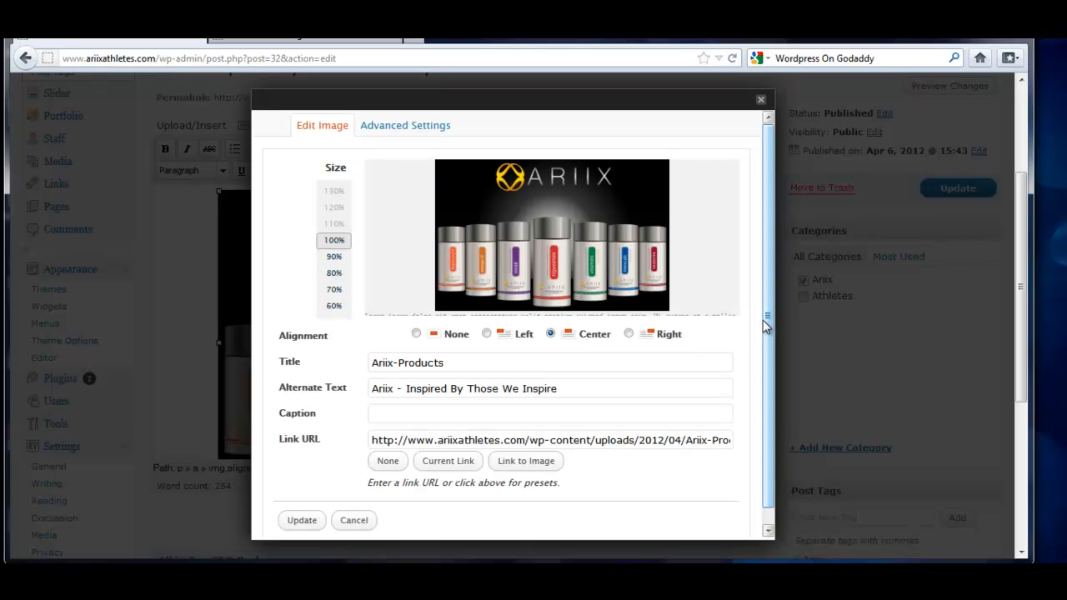
Highlight the image's Alternate Text "Ariix - Inspired By Those We Inspire" in the image settings.
{"action": "left_click_drag", "start_coordinate": [577, 390], "coordinate": [358, 392]}
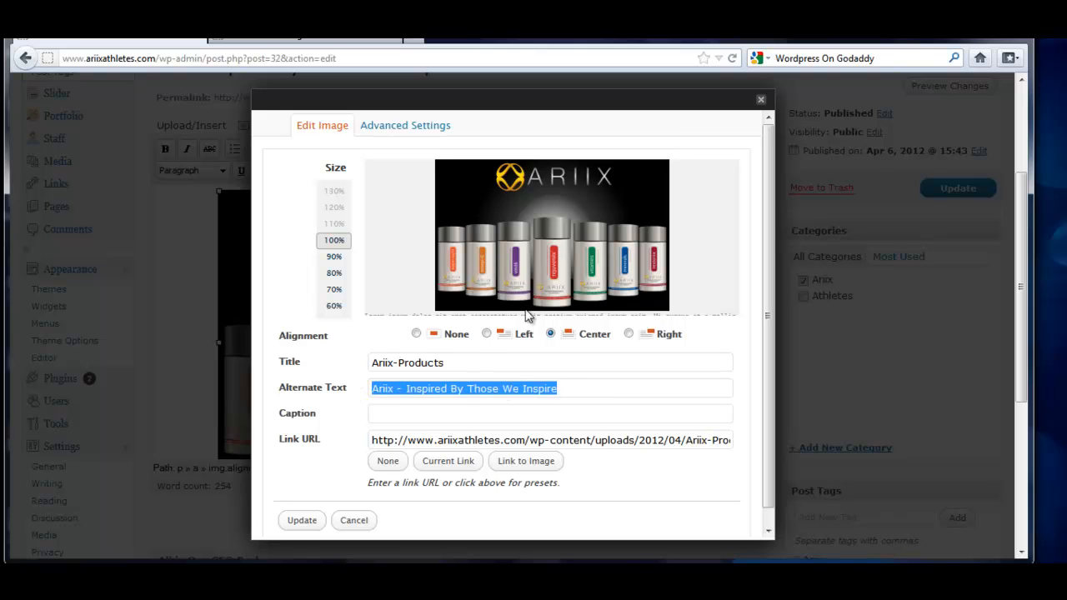
{"action": "left_click", "coordinate": [578, 388]}
{"action": "left_click_drag", "start_coordinate": [577, 388], "coordinate": [584, 409]}
{"action": "left_click", "coordinate": [372, 389]}
{"action": "left_click", "coordinate": [582, 388]}
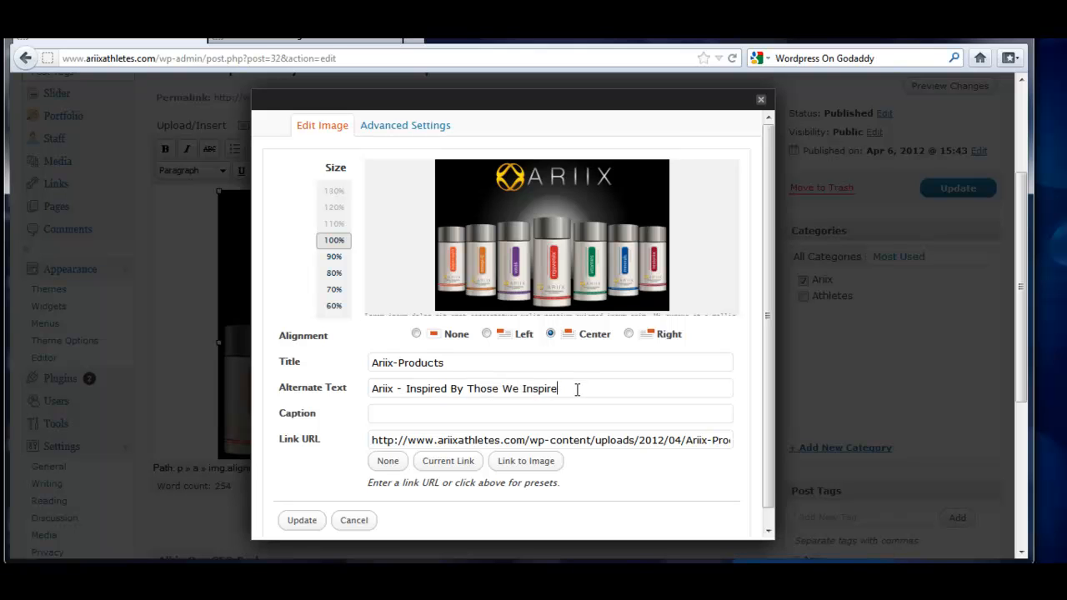
{"action": "left_click_drag", "start_coordinate": [581, 388], "coordinate": [348, 377]}
{"action": "left_click", "coordinate": [599, 393]}
{"action": "left_click_drag", "start_coordinate": [576, 392], "coordinate": [346, 392]}
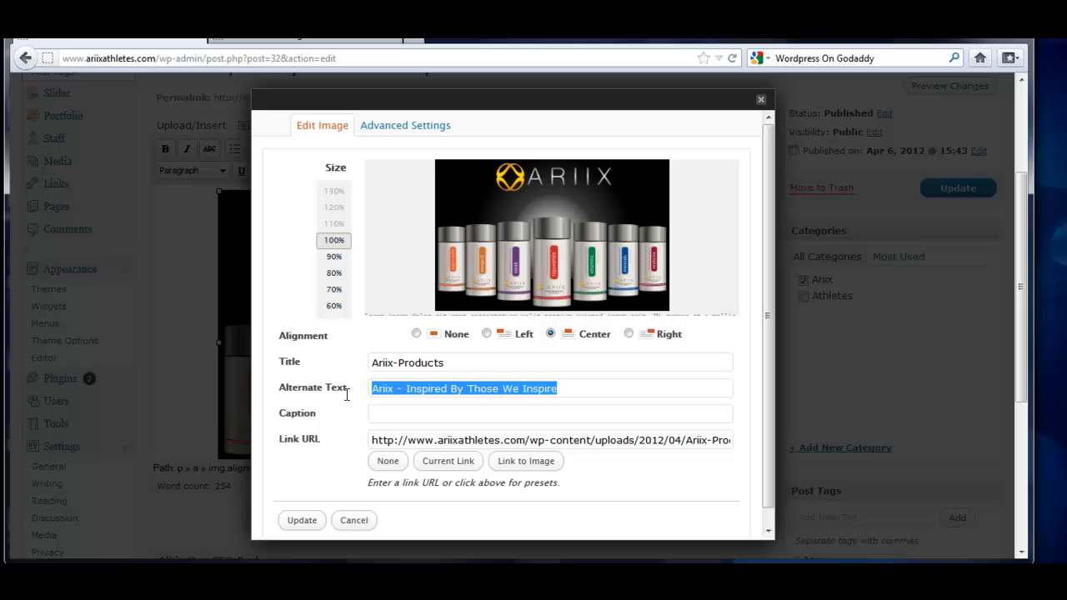
{"action": "left_click", "coordinate": [609, 395]}
{"action": "scroll", "coordinate": [609, 397], "scroll_direction": "up", "scroll_amount": 3}
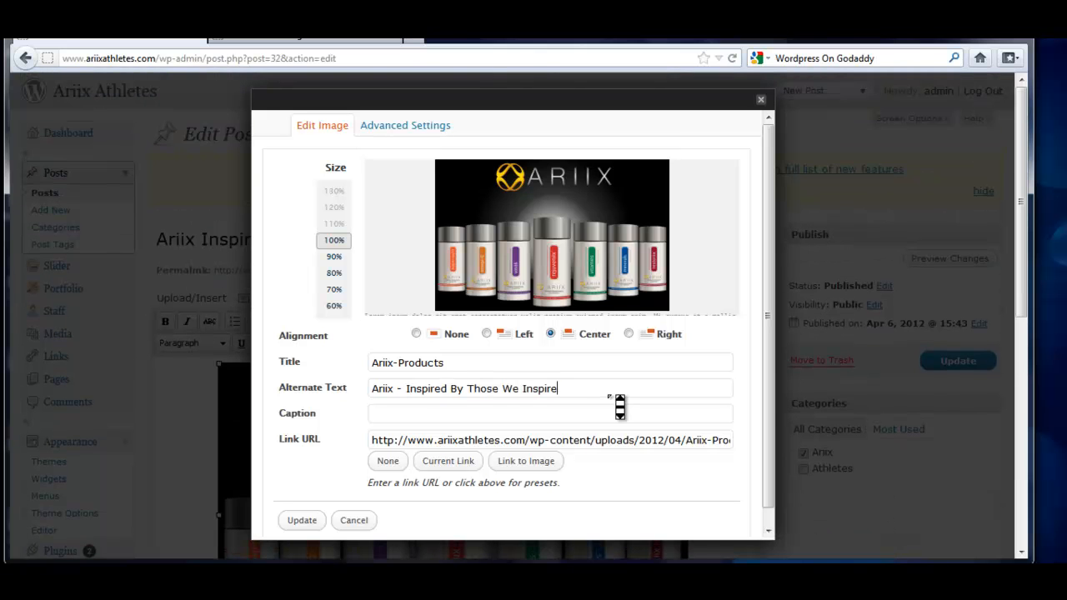
{"action": "left_click_drag", "start_coordinate": [576, 389], "coordinate": [611, 388]}
{"action": "left_click", "coordinate": [369, 388]}
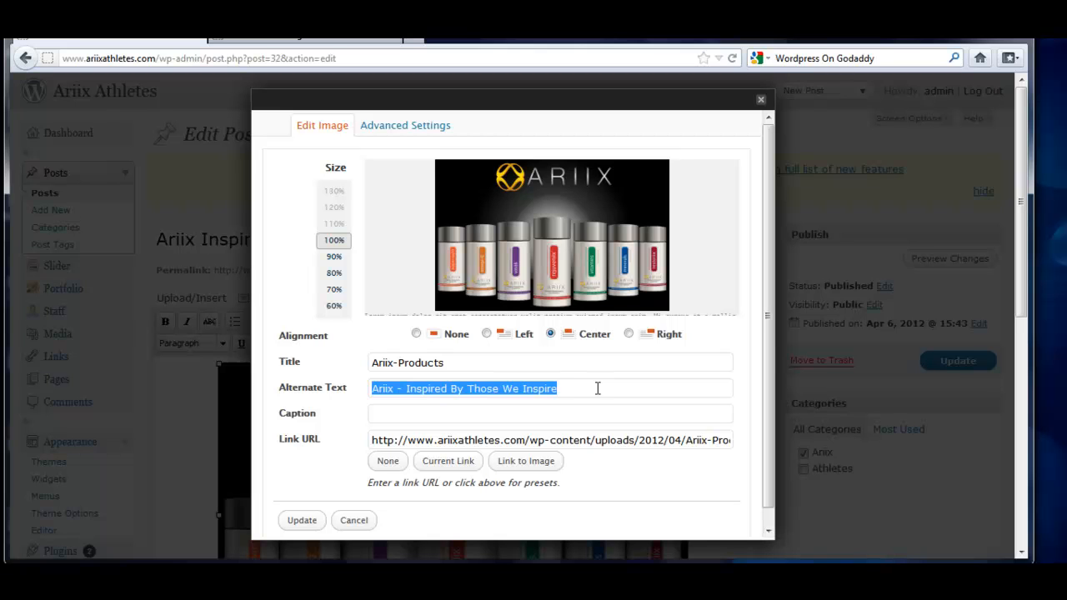
Highlight the Alternate Text "Ariix - Inspired By Those We Inspire" once more and close the image settings.
{"action": "left_click", "coordinate": [597, 388]}
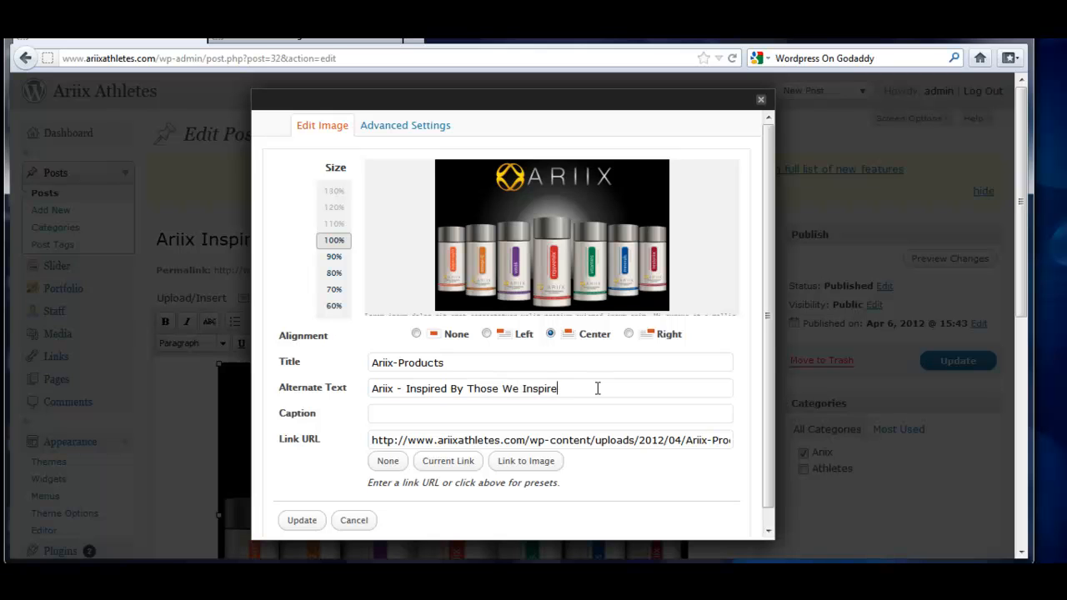
{"action": "left_click_drag", "start_coordinate": [583, 388], "coordinate": [360, 386]}
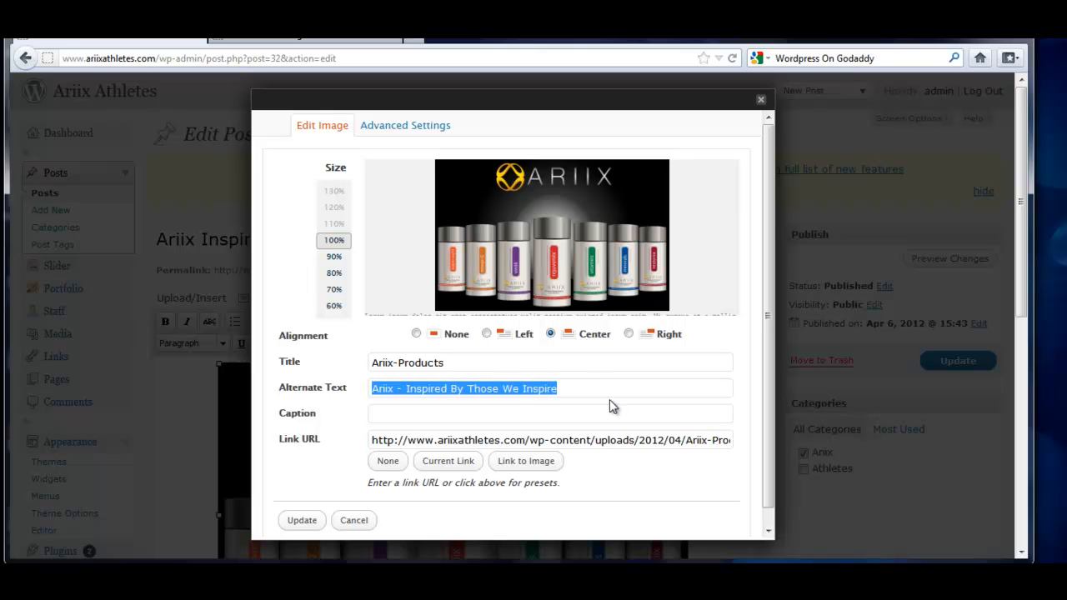
{"action": "scroll", "coordinate": [562, 386], "scroll_direction": "down", "scroll_amount": 1}
{"action": "scroll", "coordinate": [562, 386], "scroll_direction": "up", "scroll_amount": 1}
{"action": "left_click", "coordinate": [568, 388]}
{"action": "left_click_drag", "start_coordinate": [569, 388], "coordinate": [360, 386]}
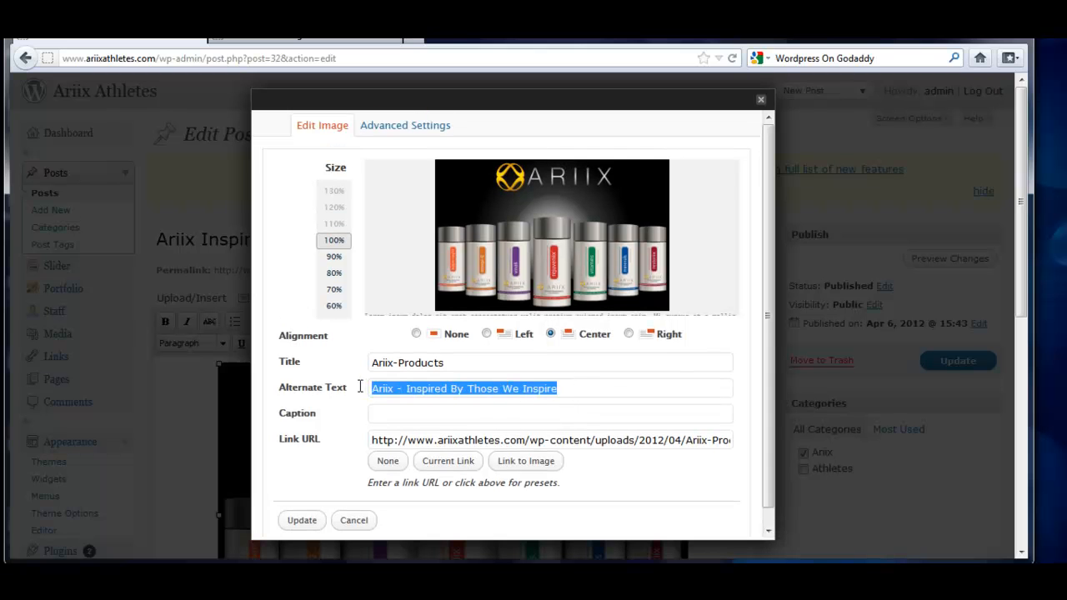
{"action": "left_click", "coordinate": [610, 395]}
{"action": "left_click_drag", "start_coordinate": [591, 389], "coordinate": [367, 400]}
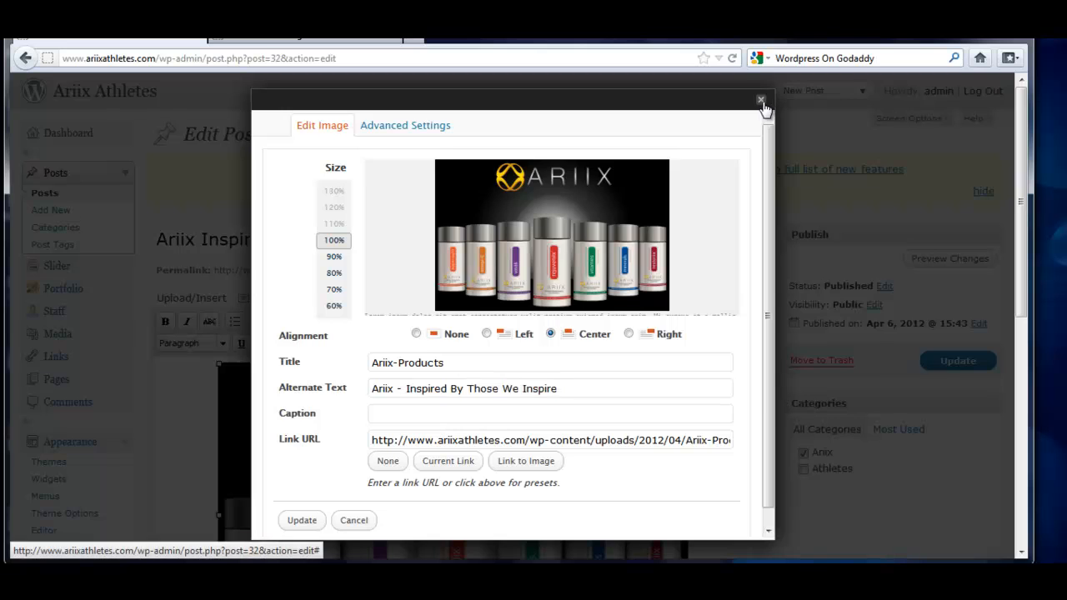
{"action": "left_click", "coordinate": [760, 100]}
Show the post's HTML source and highlight the complete code of the Ariix products image.
{"action": "left_click", "coordinate": [737, 302]}
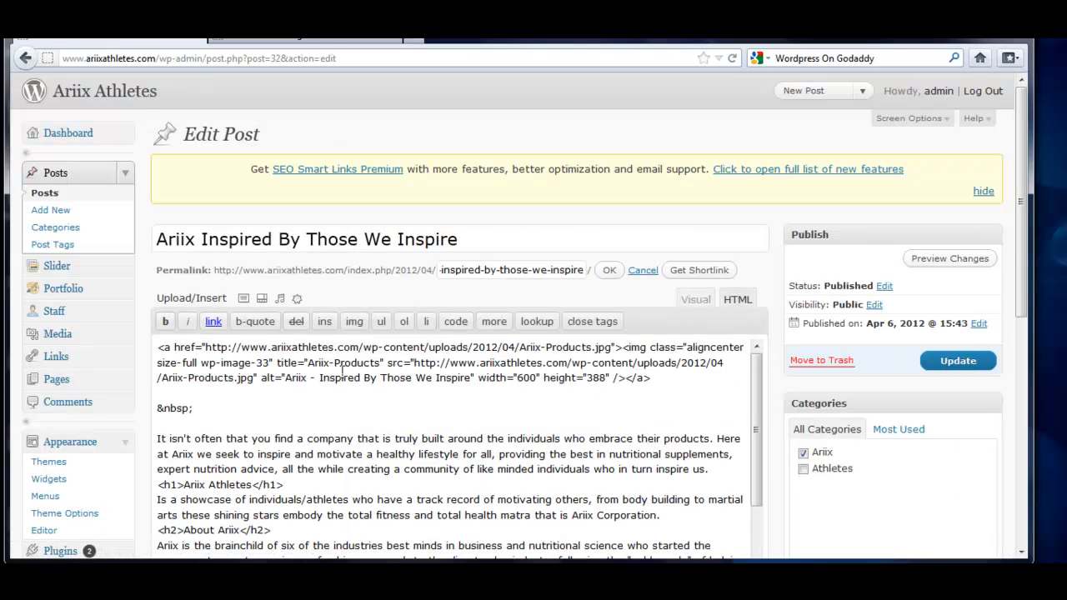
{"action": "left_click_drag", "start_coordinate": [156, 362], "coordinate": [358, 350]}
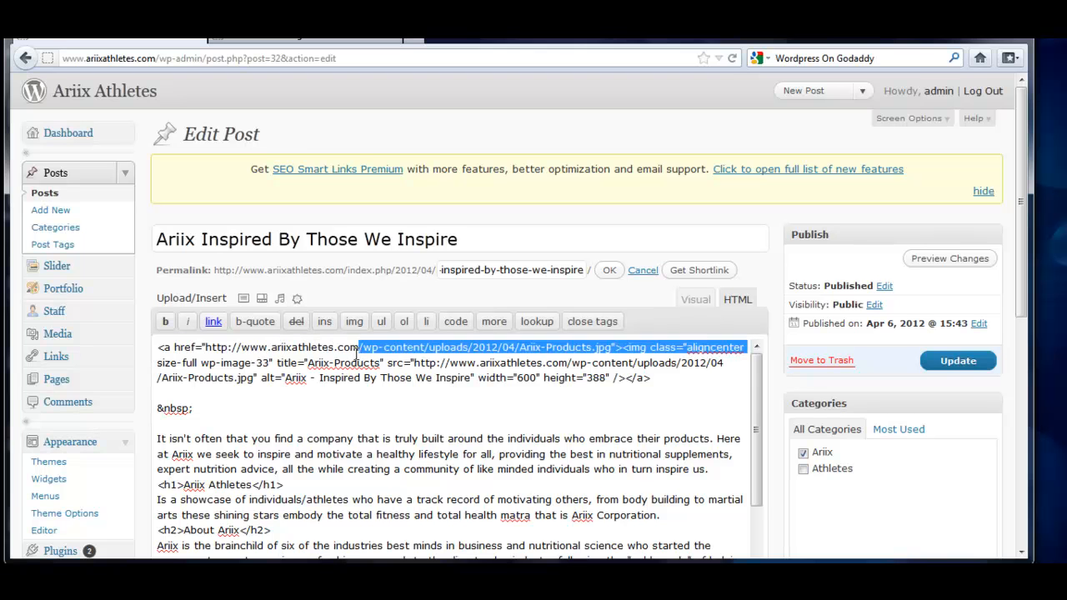
{"action": "left_click", "coordinate": [358, 350]}
{"action": "left_click_drag", "start_coordinate": [158, 346], "coordinate": [597, 388]}
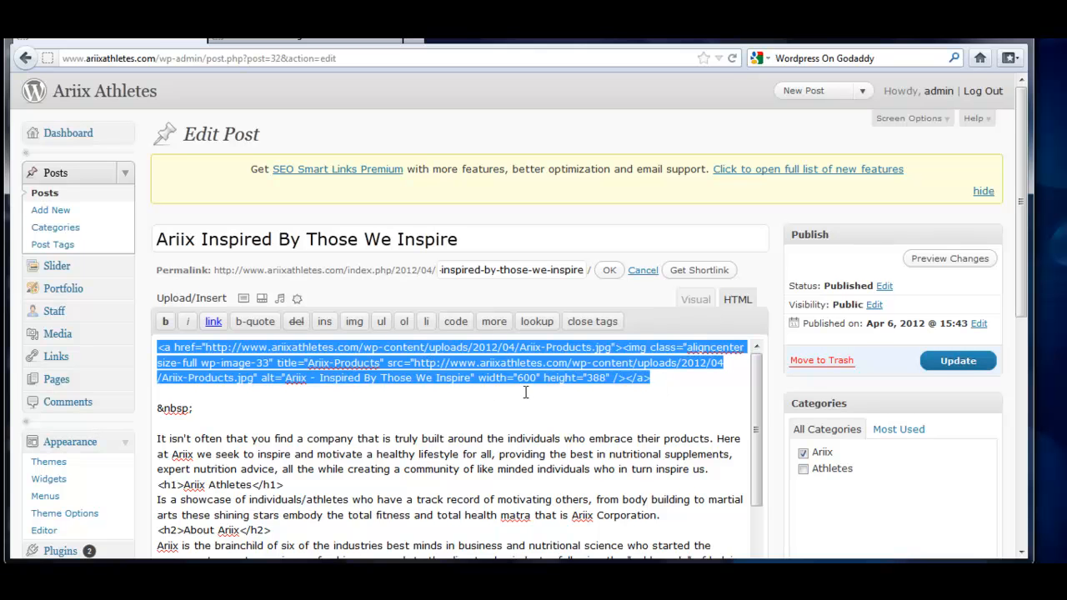
{"action": "left_click", "coordinate": [680, 406]}
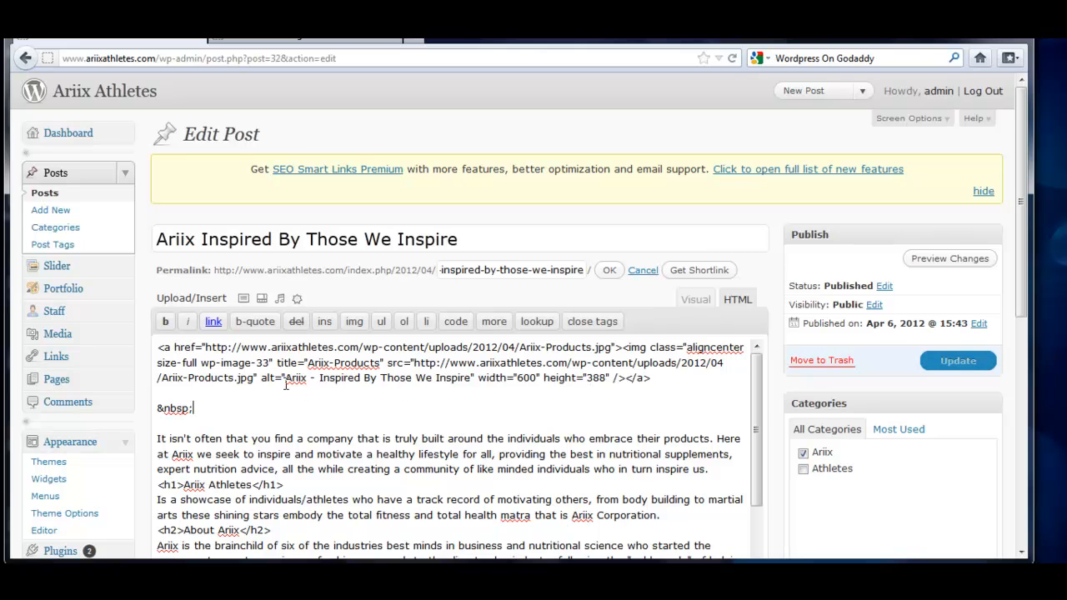
Highlight the image's alt attribute "Ariix - Inspired By Those We Inspire" in the HTML source.
{"action": "left_click_drag", "start_coordinate": [285, 379], "coordinate": [472, 379]}
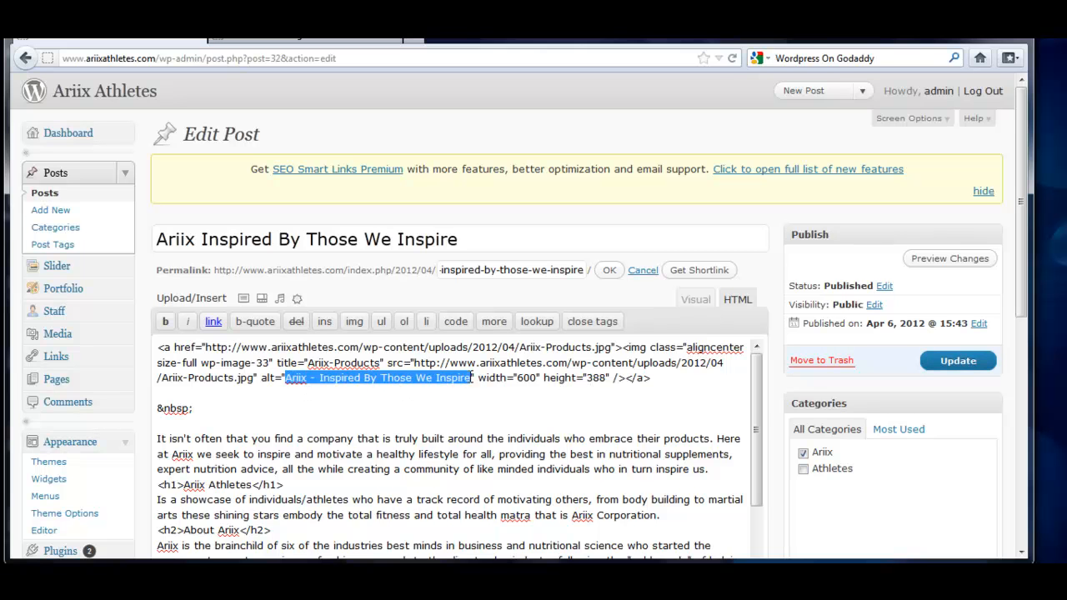
{"action": "left_click_drag", "start_coordinate": [261, 378], "coordinate": [475, 380]}
{"action": "left_click", "coordinate": [277, 379]}
{"action": "left_click_drag", "start_coordinate": [260, 378], "coordinate": [477, 375]}
Return to the visual view, reopen the products image's settings to highlight its Alternate Text, and close them.
{"action": "left_click", "coordinate": [700, 303]}
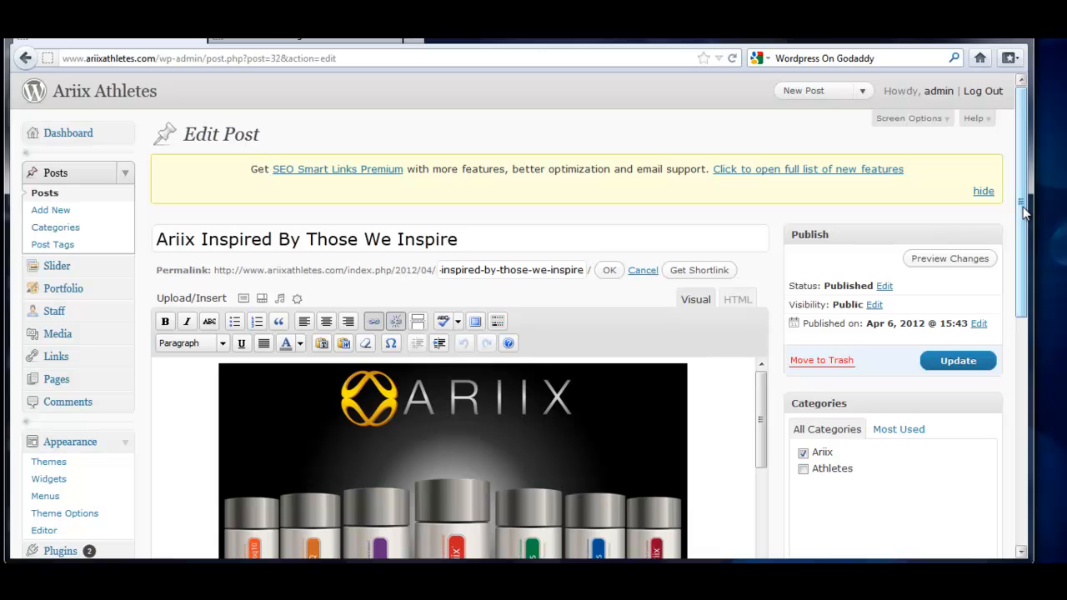
{"action": "scroll", "coordinate": [1025, 214], "scroll_direction": "down", "scroll_amount": 4}
{"action": "left_click", "coordinate": [613, 239]}
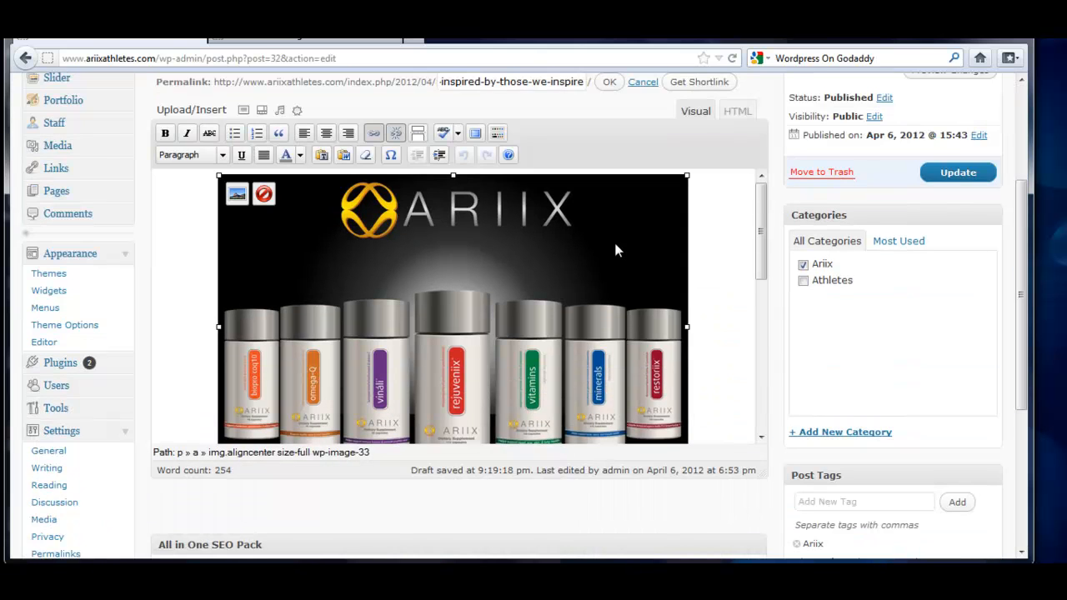
{"action": "left_click", "coordinate": [236, 197]}
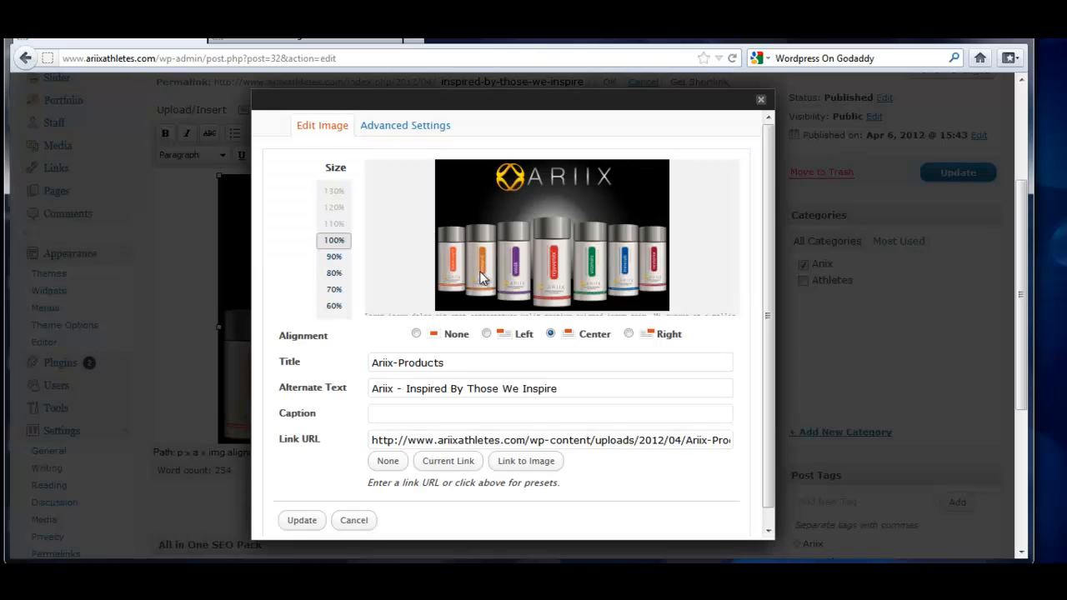
{"action": "left_click_drag", "start_coordinate": [595, 389], "coordinate": [365, 392]}
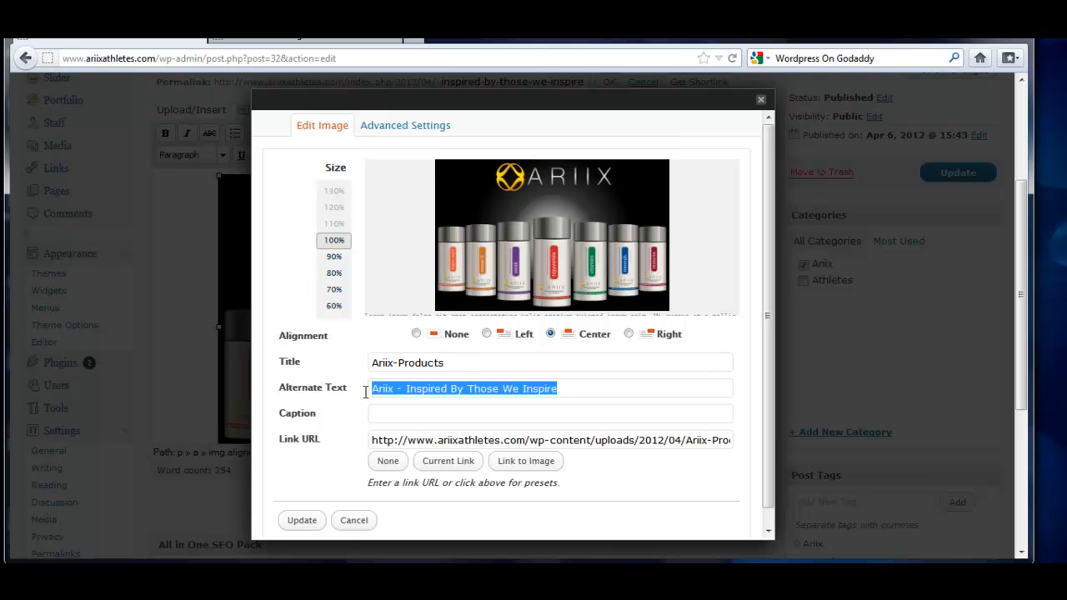
{"action": "left_click", "coordinate": [764, 102]}
Highlight the "Ariix Athletes" and "About Ariix" headings in the post body.
{"action": "left_click_drag", "start_coordinate": [764, 237], "coordinate": [766, 357]}
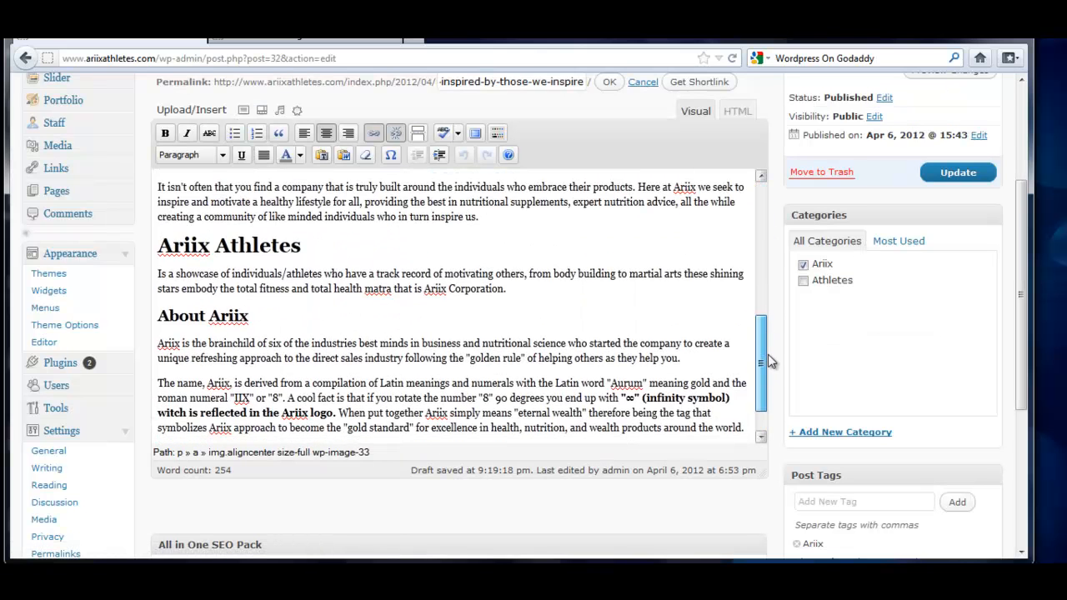
{"action": "left_click_drag", "start_coordinate": [316, 248], "coordinate": [158, 245]}
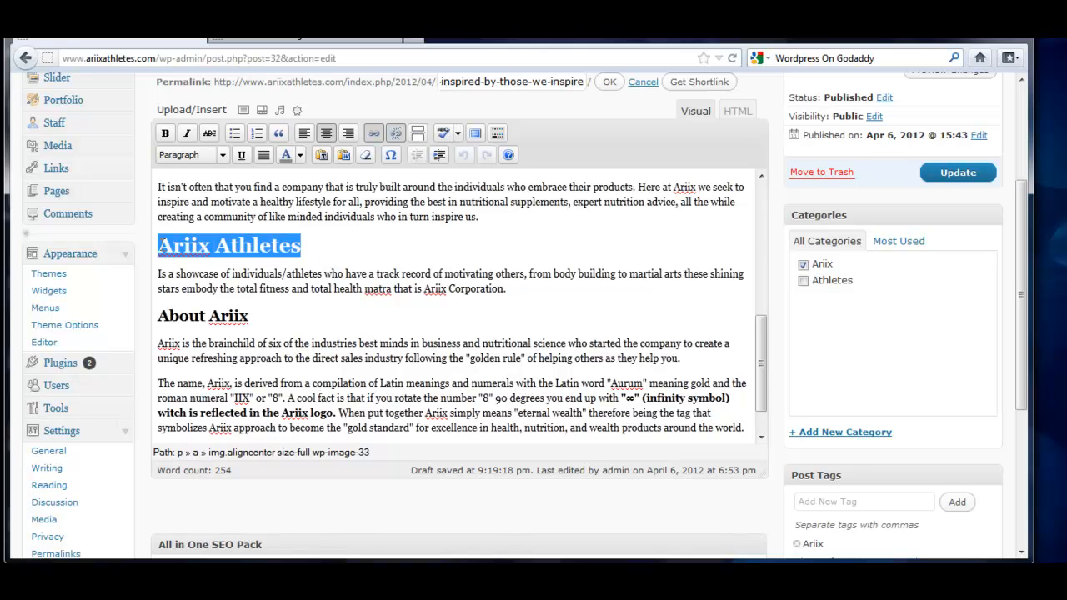
{"action": "left_click_drag", "start_coordinate": [258, 323], "coordinate": [159, 321]}
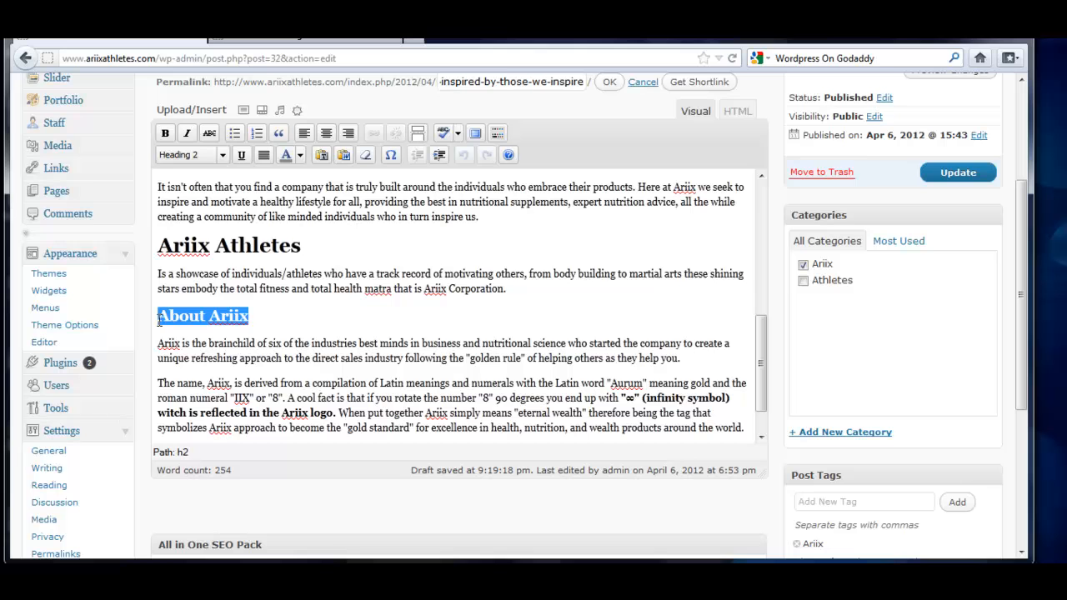
{"action": "left_click", "coordinate": [395, 314]}
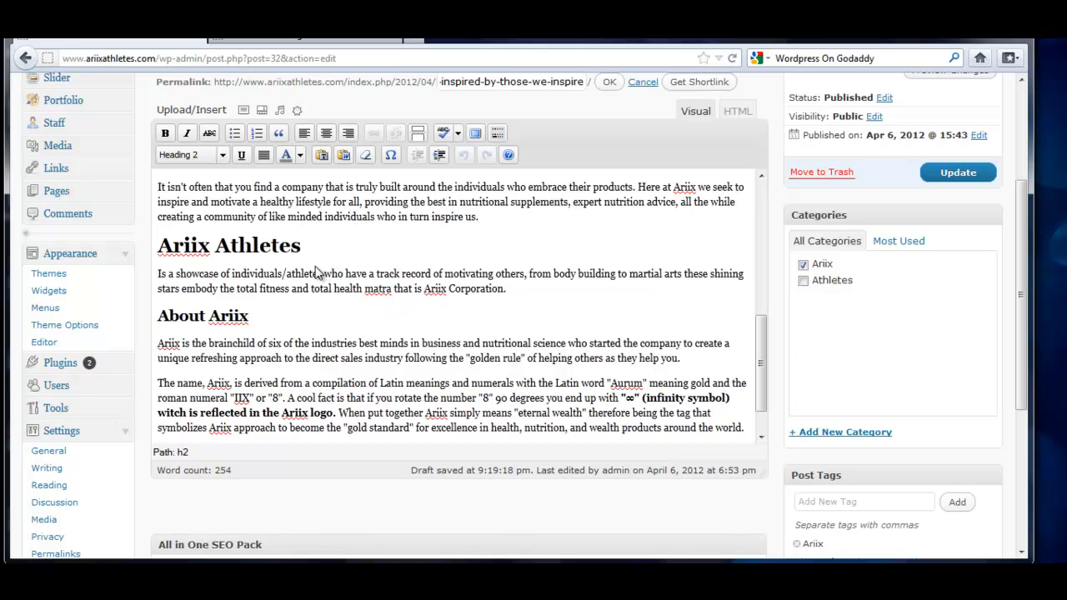
{"action": "mouse_move", "coordinate": [763, 358]}
{"action": "left_mouse_down"}
{"action": "mouse_move", "coordinate": [767, 350]}
{"action": "mouse_move", "coordinate": [764, 362]}
{"action": "left_mouse_up"}
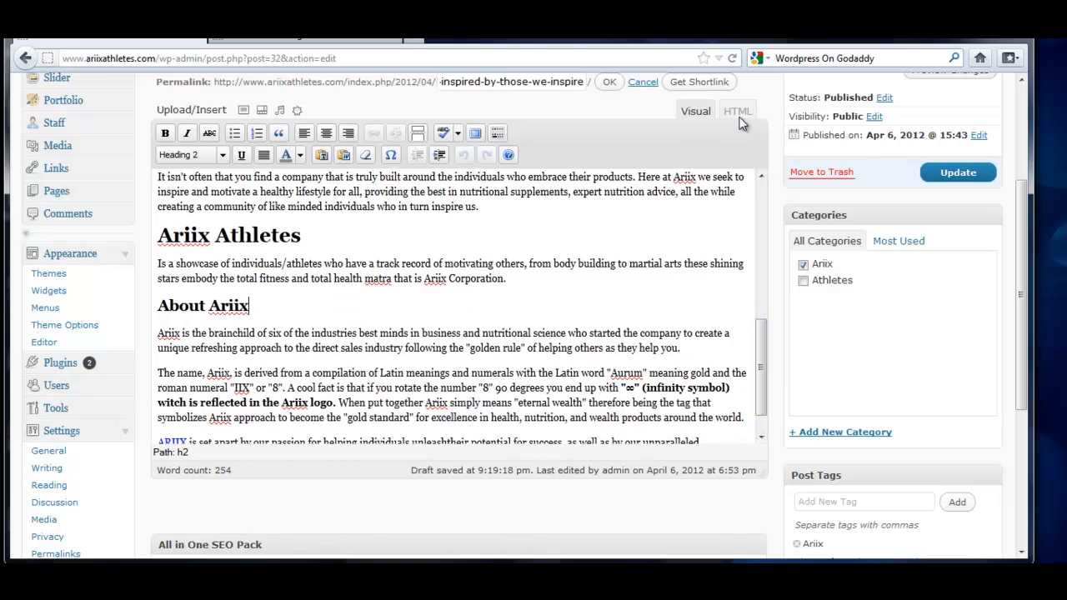
Select the "Ariix Athletes" heading and examine its paragraph format.
{"action": "left_click_drag", "start_coordinate": [310, 239], "coordinate": [152, 241]}
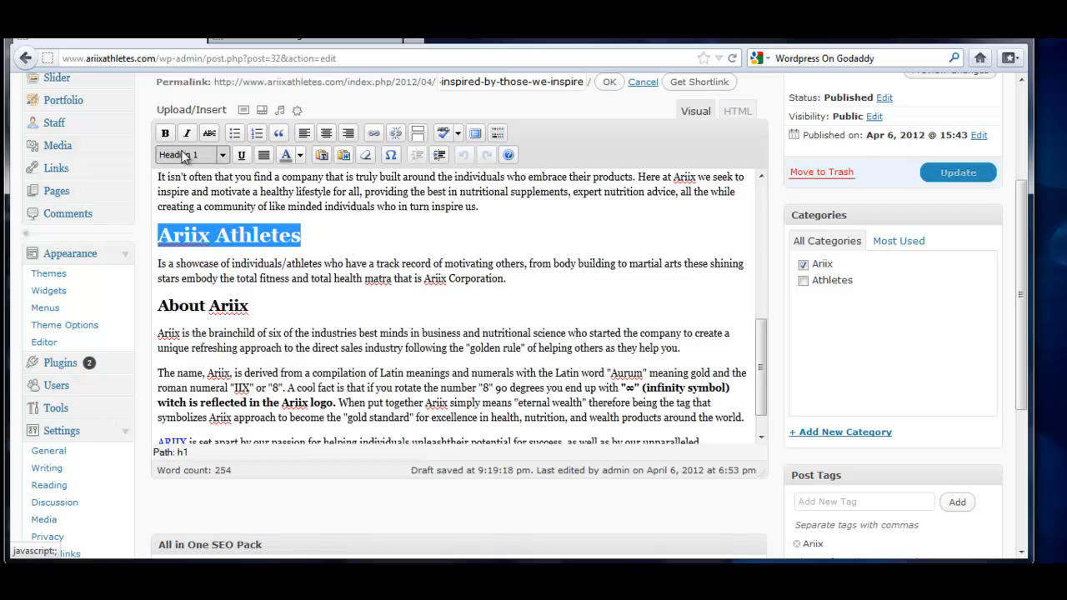
{"action": "left_click", "coordinate": [191, 237]}
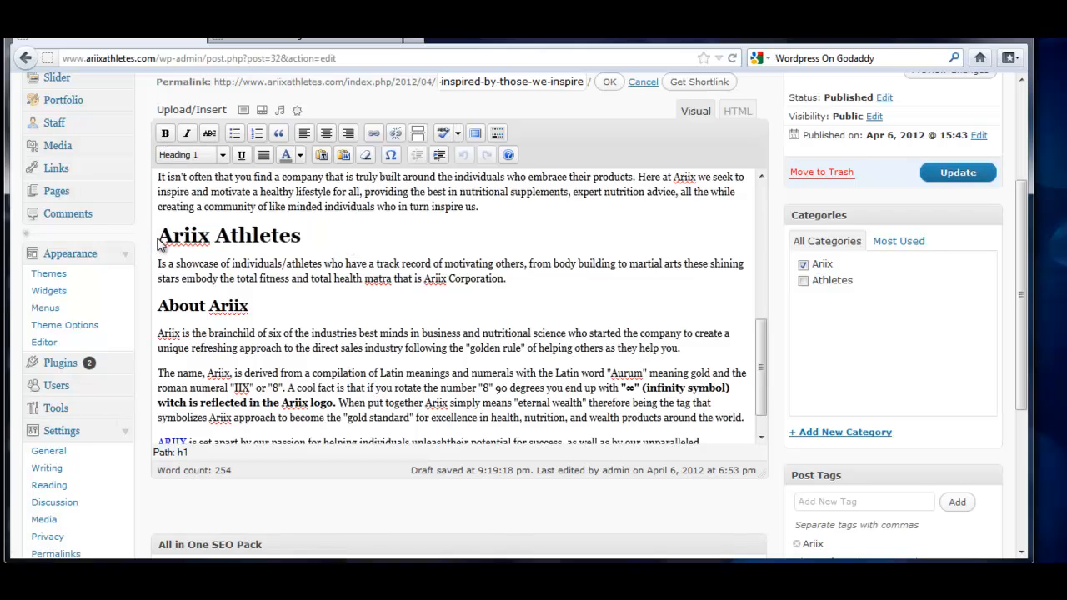
{"action": "left_click_drag", "start_coordinate": [158, 242], "coordinate": [317, 247]}
{"action": "left_click", "coordinate": [363, 247]}
{"action": "left_click_drag", "start_coordinate": [300, 235], "coordinate": [157, 236]}
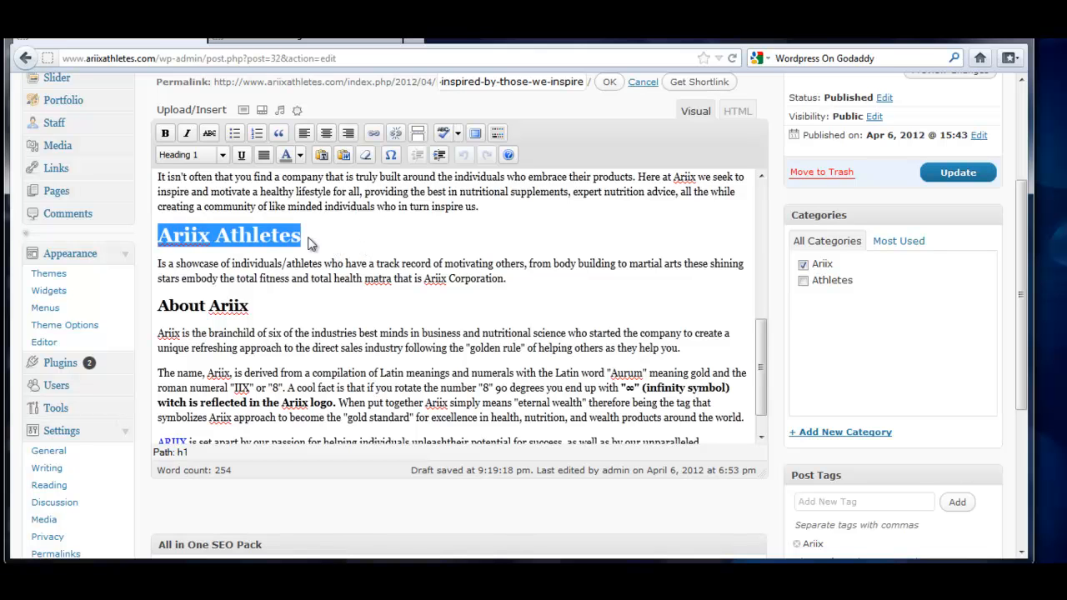
{"action": "left_click", "coordinate": [319, 247]}
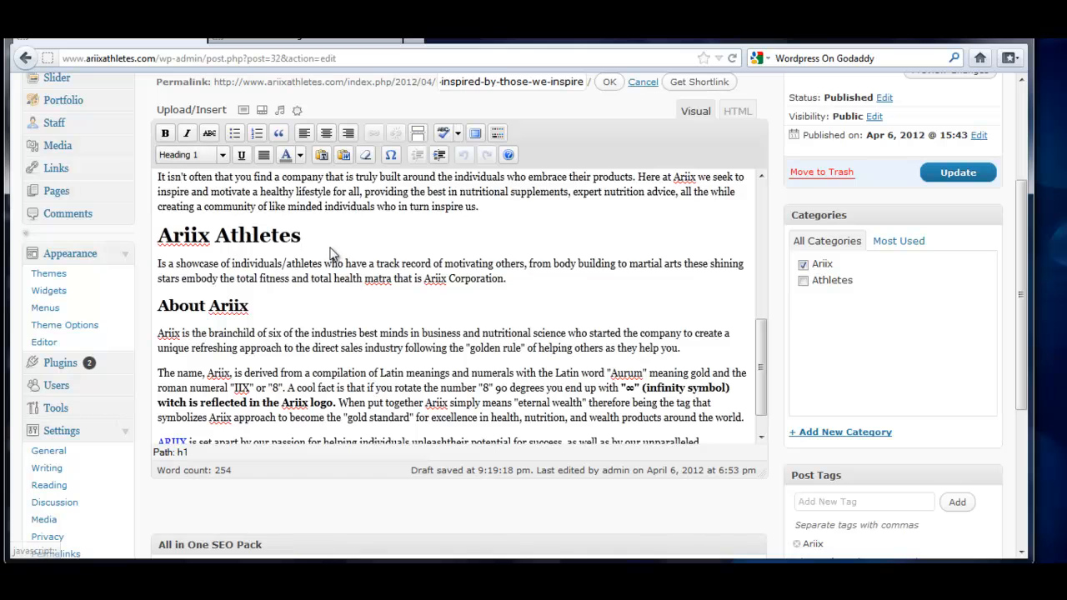
{"action": "left_click_drag", "start_coordinate": [158, 236], "coordinate": [334, 240]}
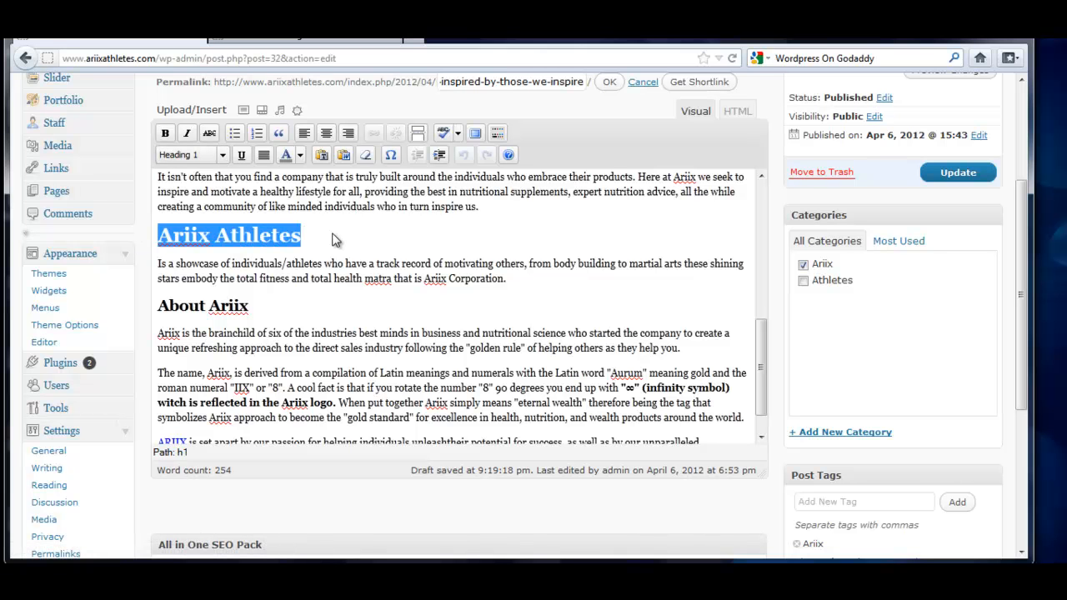
{"action": "left_click", "coordinate": [200, 246]}
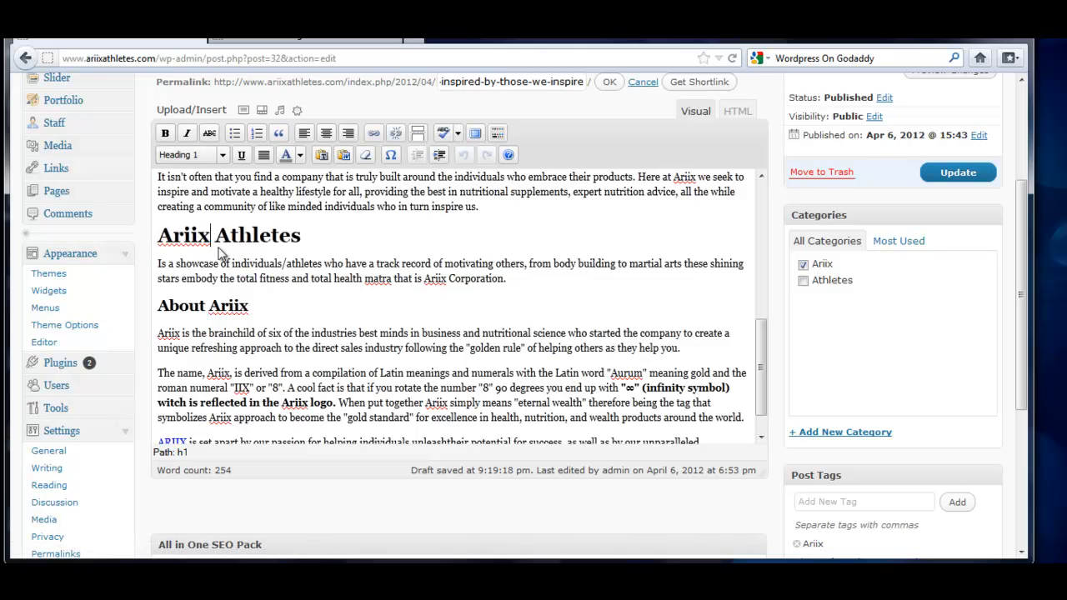
{"action": "left_click_drag", "start_coordinate": [159, 237], "coordinate": [337, 257]}
{"action": "left_click", "coordinate": [311, 242]}
Examine the h1 and h2 heading tags in the post's HTML source and return to the visual view.
{"action": "left_click", "coordinate": [737, 111]}
{"action": "left_click_drag", "start_coordinate": [761, 254], "coordinate": [288, 298]}
{"action": "left_click", "coordinate": [295, 300]}
{"action": "left_click", "coordinate": [162, 301]}
{"action": "left_click", "coordinate": [695, 111]}
Select the "Ariix Athletes" heading, followed by the "About Ariix" heading, to check each one's heading level.
{"action": "left_click_drag", "start_coordinate": [305, 242], "coordinate": [138, 239]}
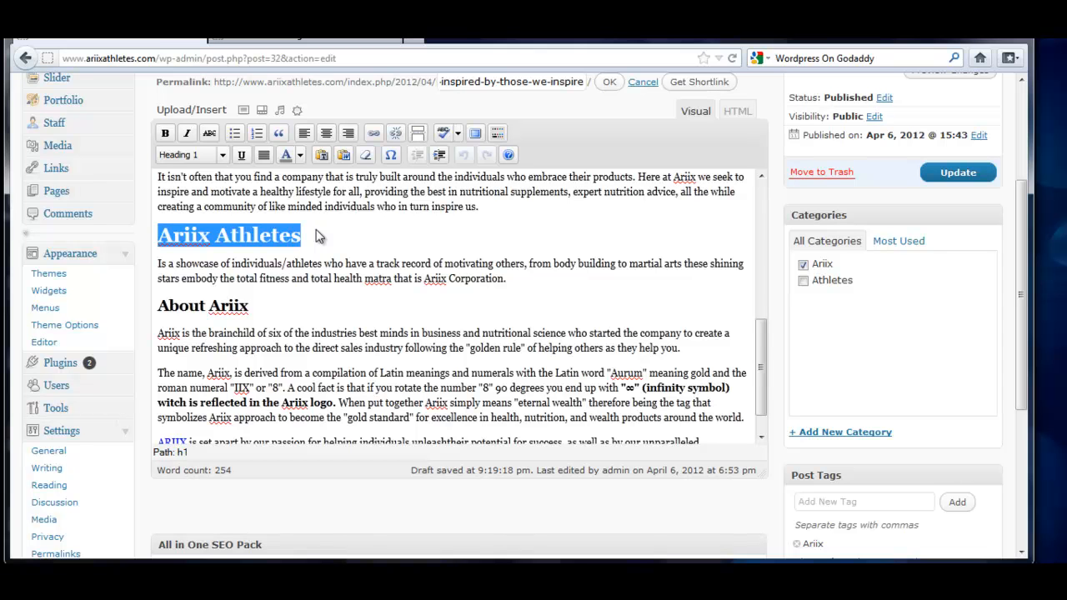
{"action": "left_click", "coordinate": [248, 308]}
{"action": "left_click_drag", "start_coordinate": [248, 308], "coordinate": [158, 309]}
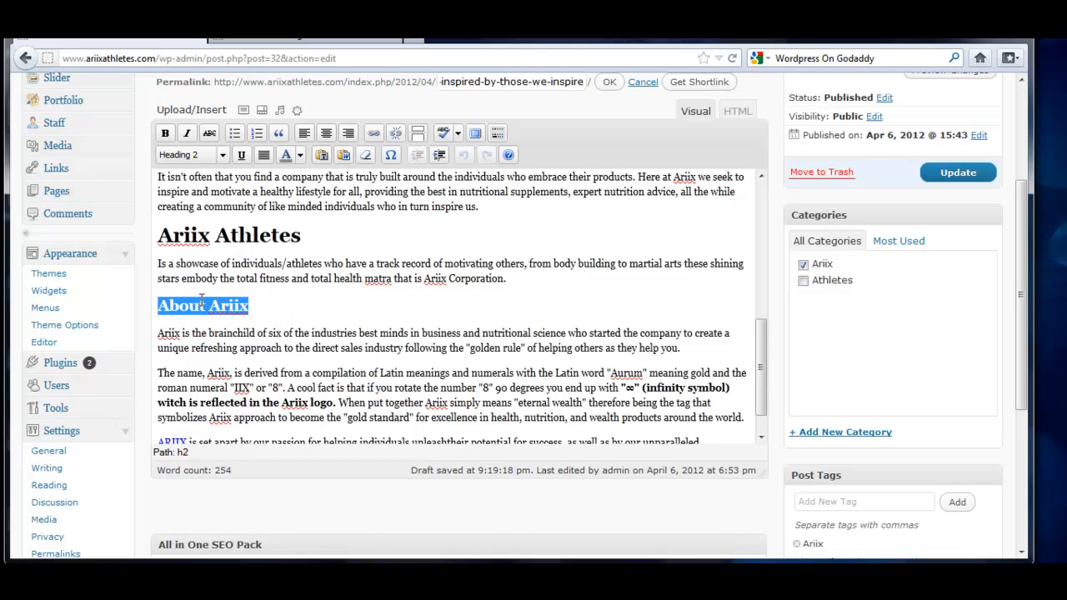
{"action": "left_click_drag", "start_coordinate": [158, 308], "coordinate": [267, 311]}
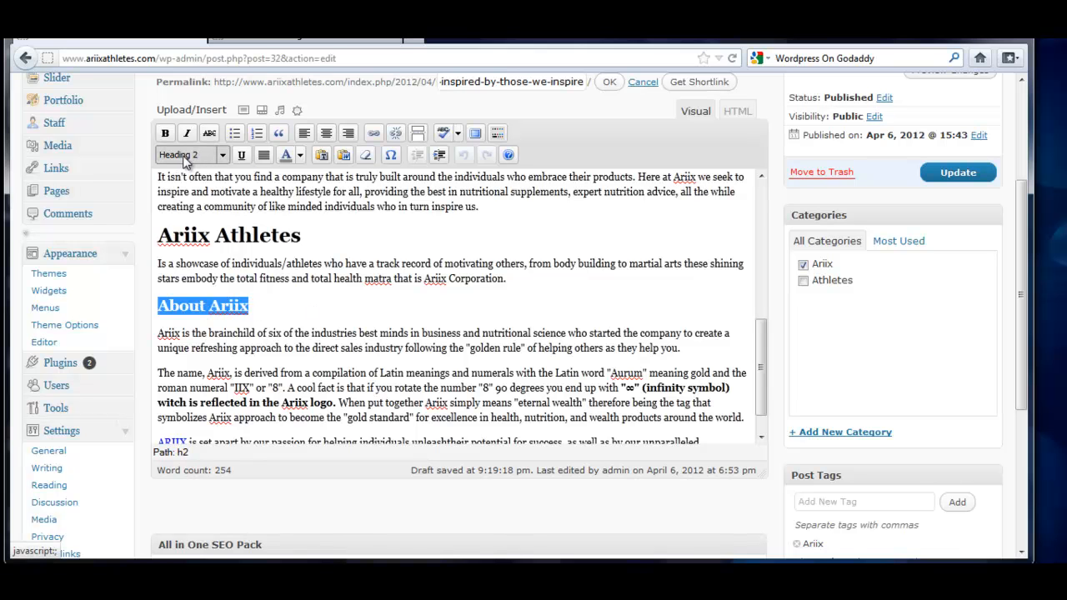
Toggle the Heading 2 format off the "About Ariix" line and apply Heading 2 to it again.
{"action": "scroll", "coordinate": [312, 244], "scroll_direction": "down", "scroll_amount": 1}
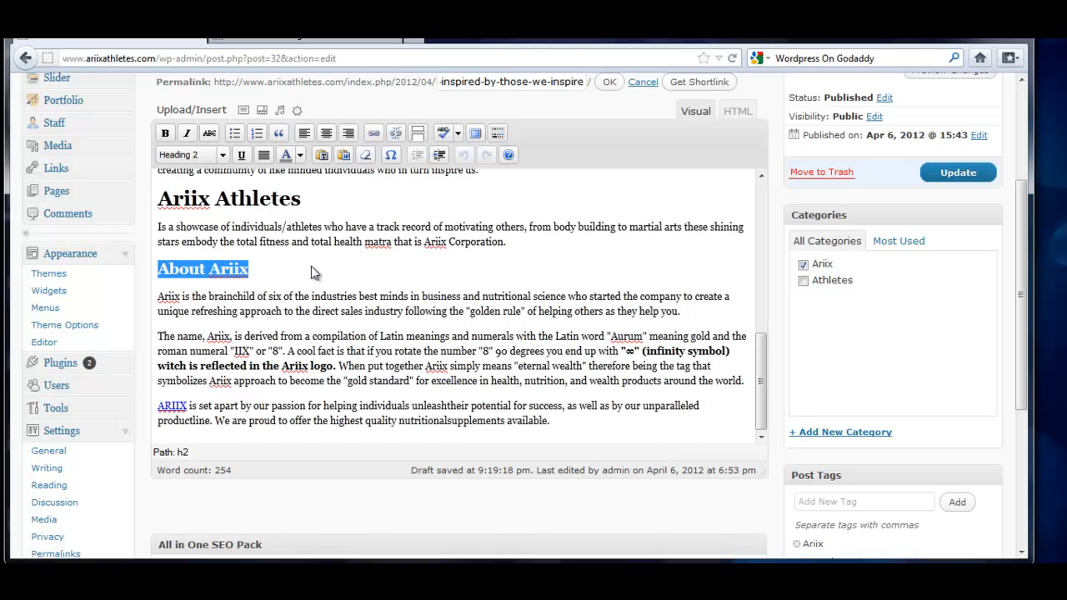
{"action": "left_click", "coordinate": [224, 158]}
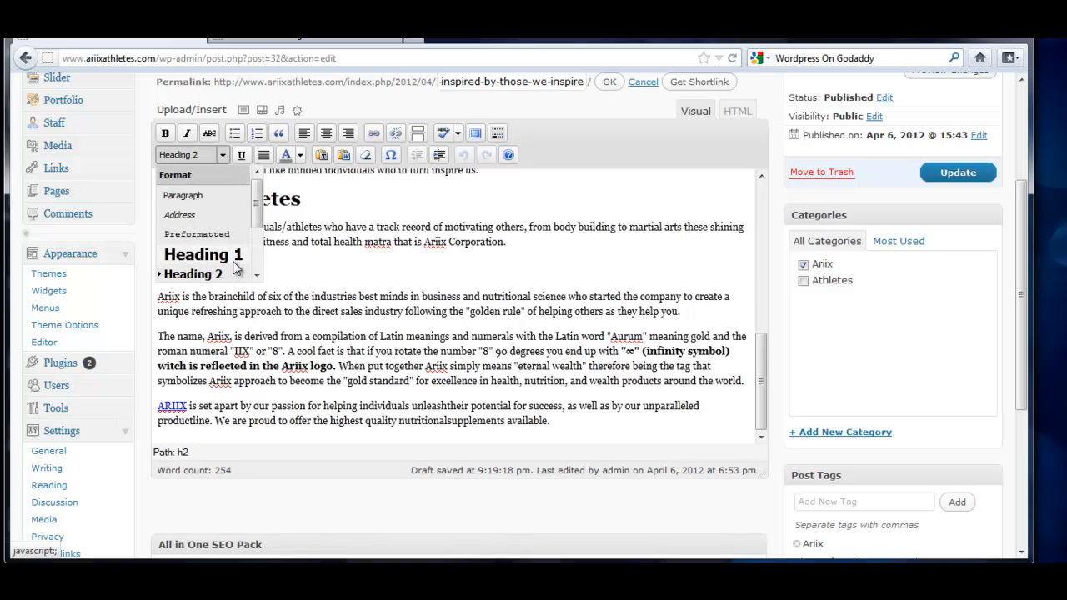
{"action": "left_click", "coordinate": [225, 276]}
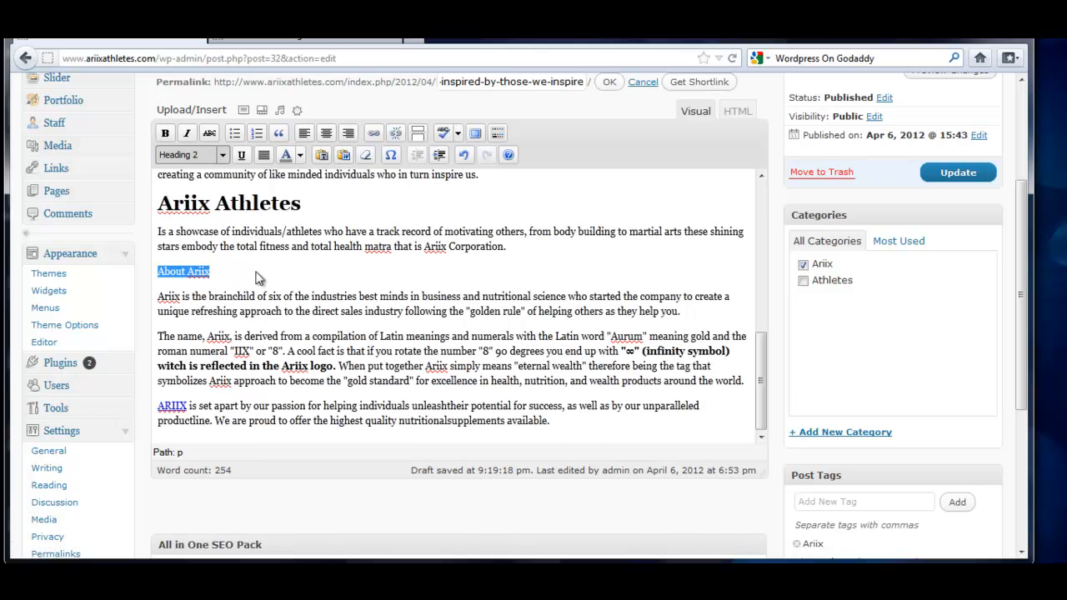
{"action": "left_click", "coordinate": [222, 156]}
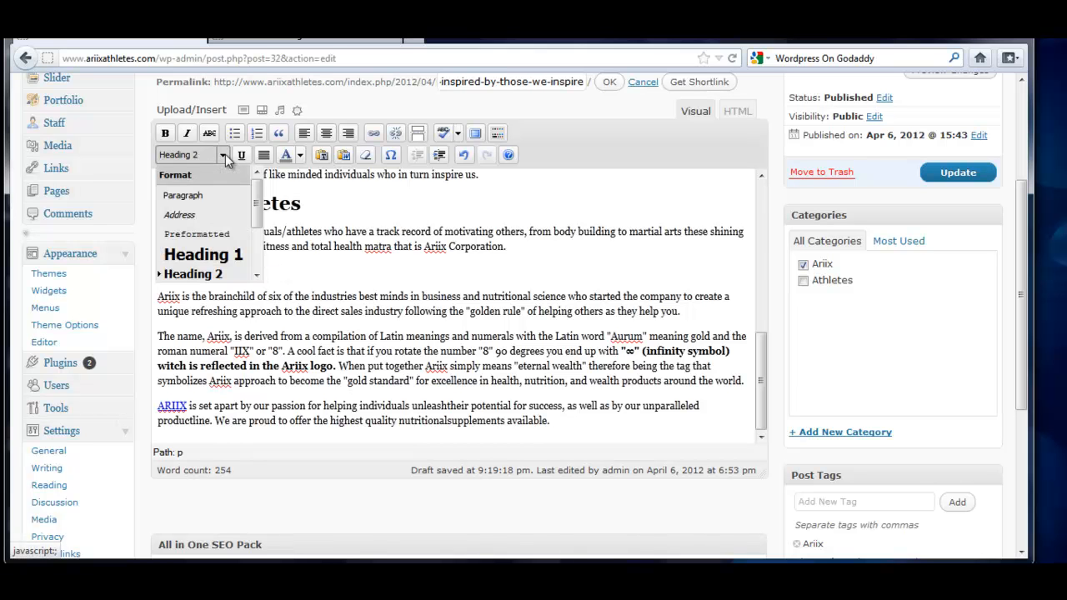
{"action": "left_click", "coordinate": [210, 274]}
{"action": "left_click", "coordinate": [433, 272]}
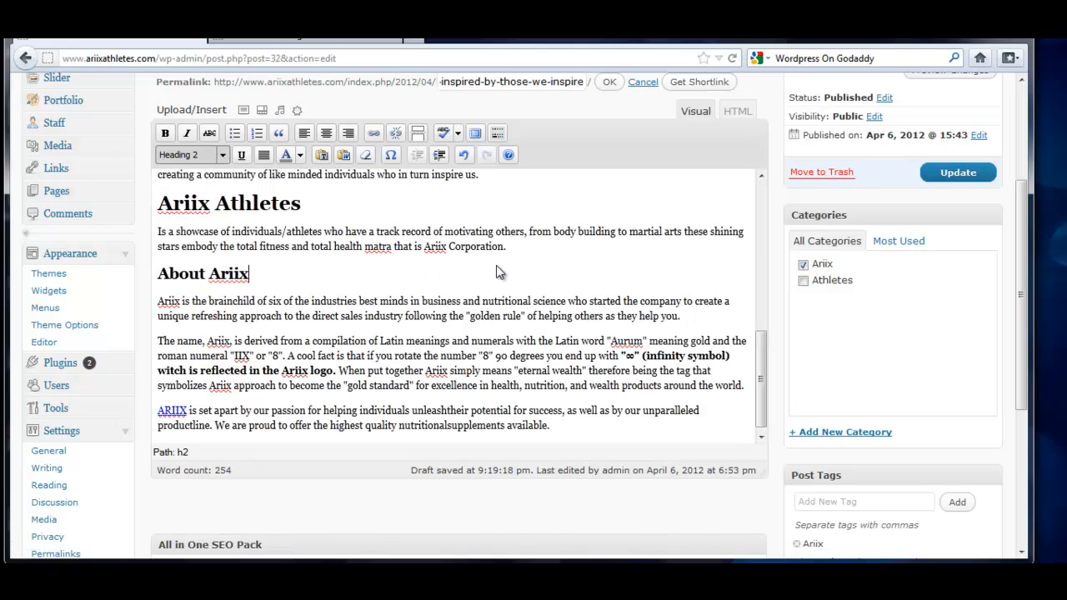
Highlight the "About Ariix" h2 line in the HTML source and the same heading in the visual view.
{"action": "left_click", "coordinate": [737, 111]}
{"action": "left_click_drag", "start_coordinate": [758, 192], "coordinate": [761, 248]}
{"action": "left_click_drag", "start_coordinate": [270, 259], "coordinate": [158, 259]}
{"action": "left_click", "coordinate": [326, 309]}
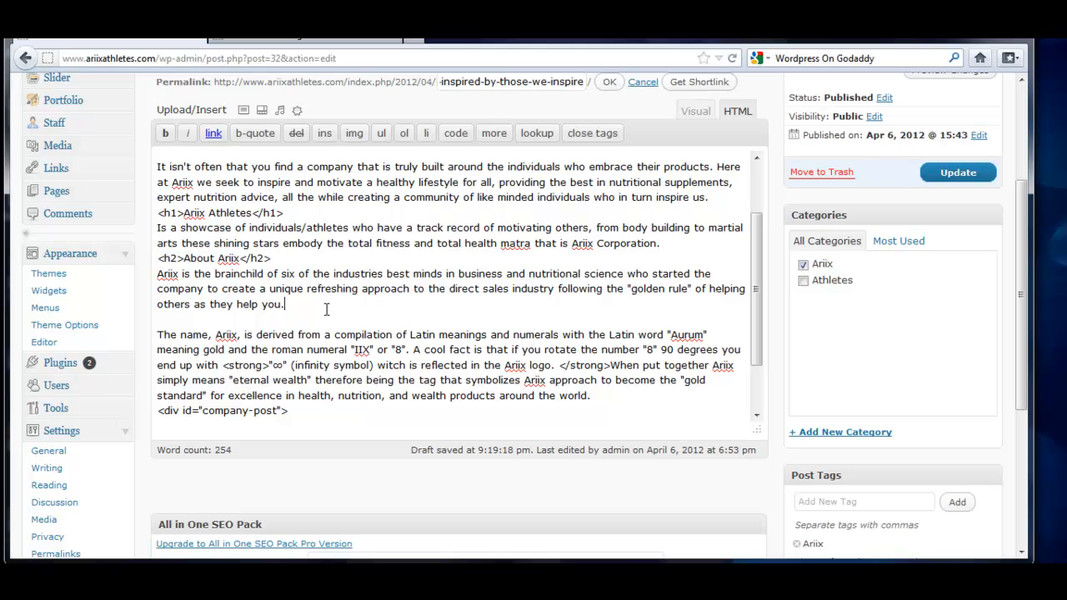
{"action": "left_click", "coordinate": [695, 111]}
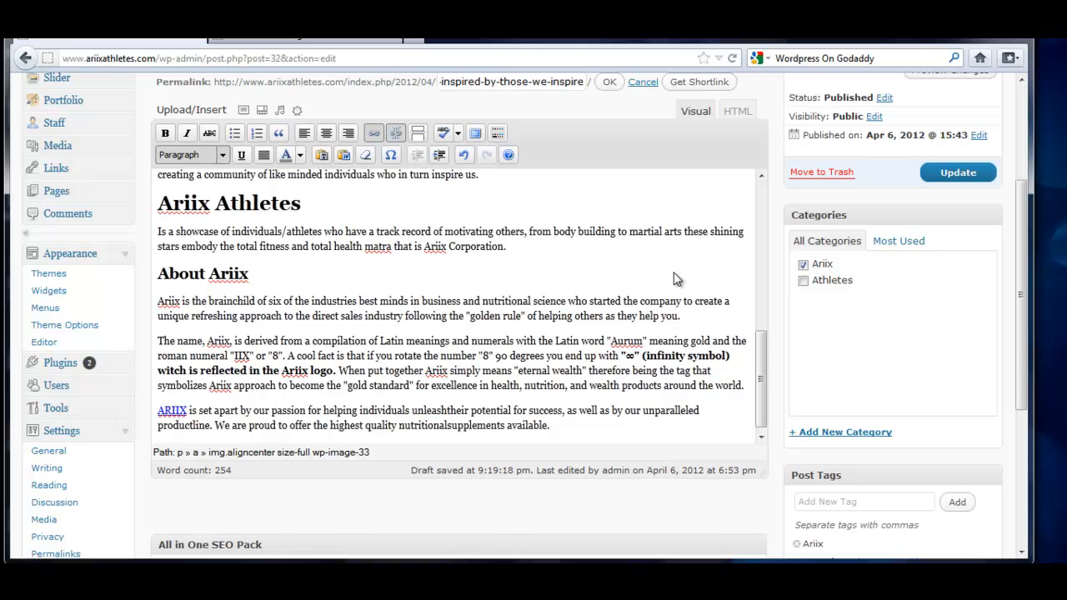
{"action": "left_click_drag", "start_coordinate": [250, 275], "coordinate": [161, 275]}
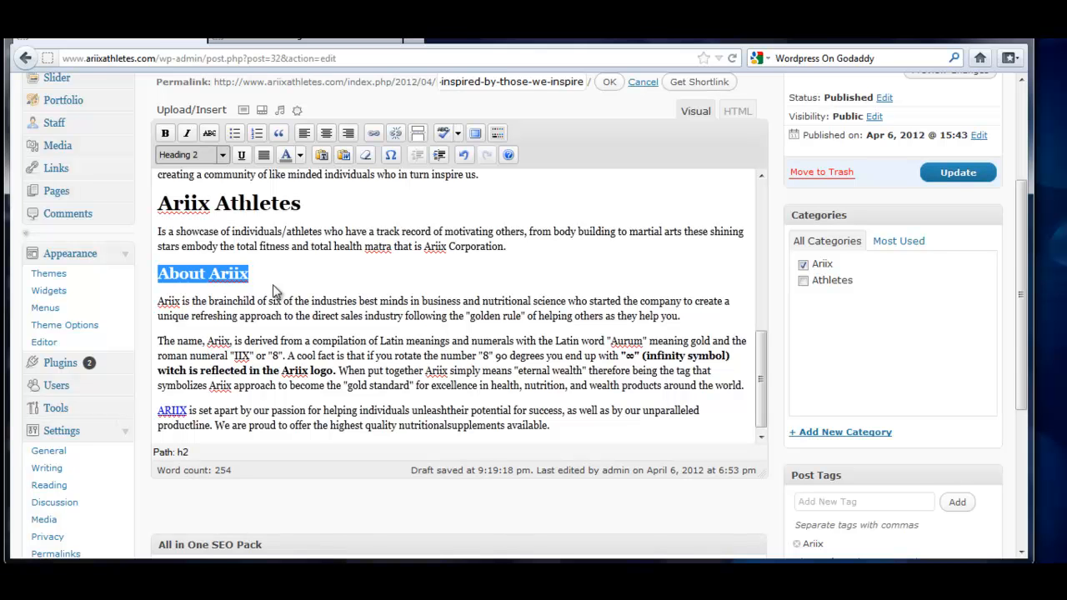
Deselect the "About Ariix" heading and review the post body down to its last paragraph and back to the product image.
{"action": "left_click", "coordinate": [293, 290]}
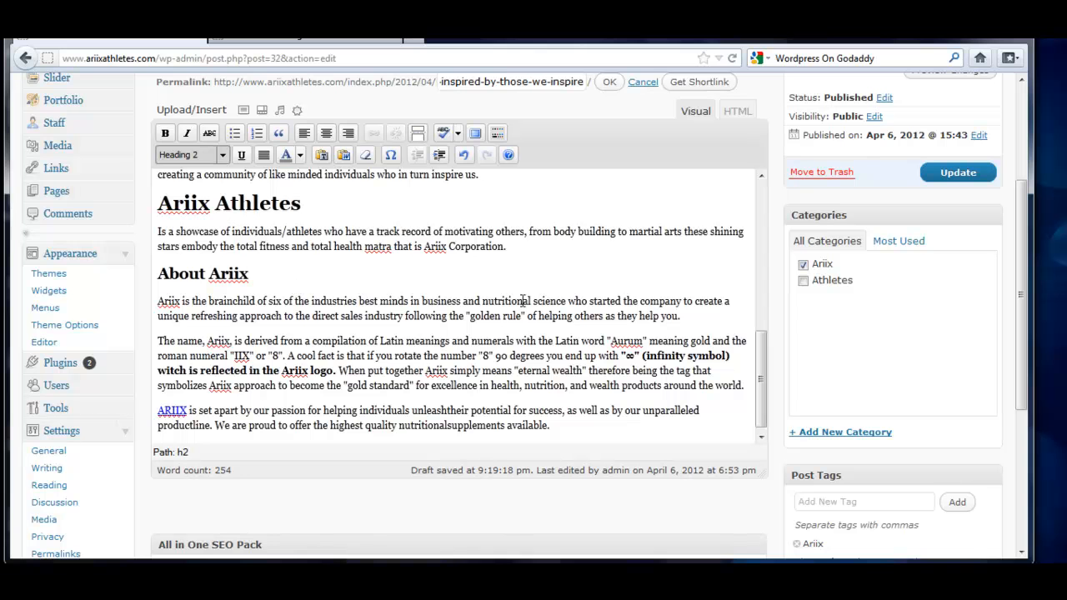
{"action": "left_click_drag", "start_coordinate": [767, 386], "coordinate": [758, 432]}
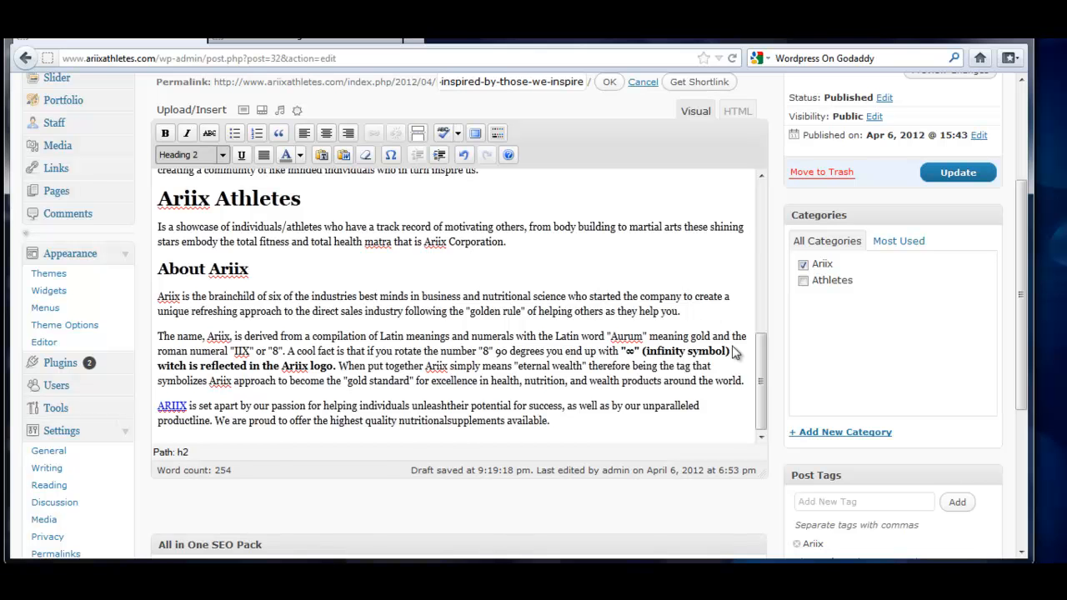
{"action": "left_click_drag", "start_coordinate": [763, 380], "coordinate": [774, 202]}
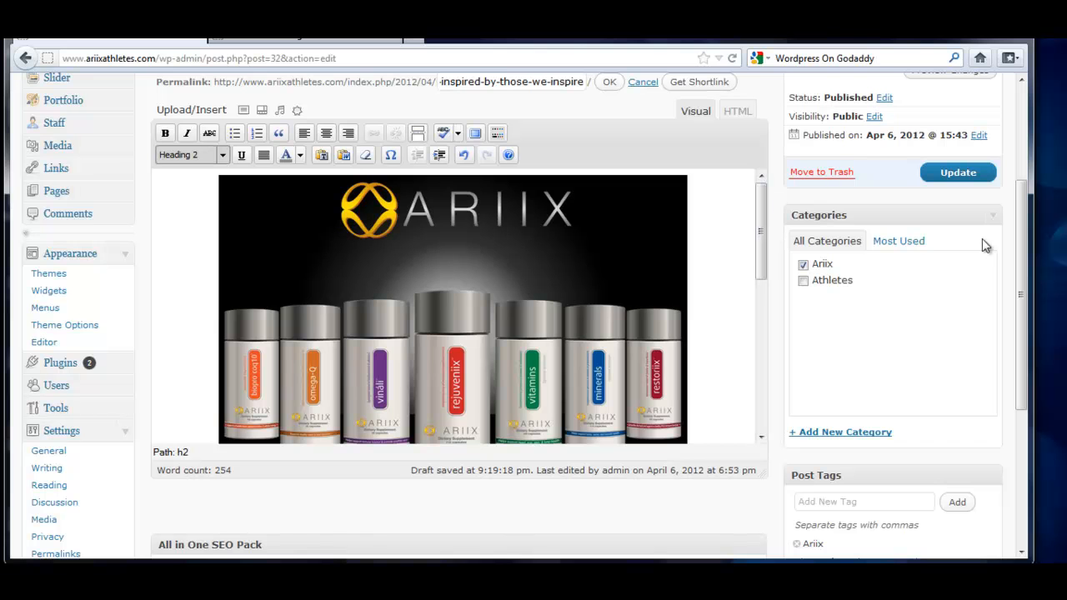
Go through the title, description and keywords fields of the post's All in One SEO Pack section.
{"action": "mouse_move", "coordinate": [1027, 262]}
{"action": "left_mouse_down"}
{"action": "mouse_move", "coordinate": [1027, 314]}
{"action": "mouse_move", "coordinate": [1027, 267]}
{"action": "left_mouse_up"}
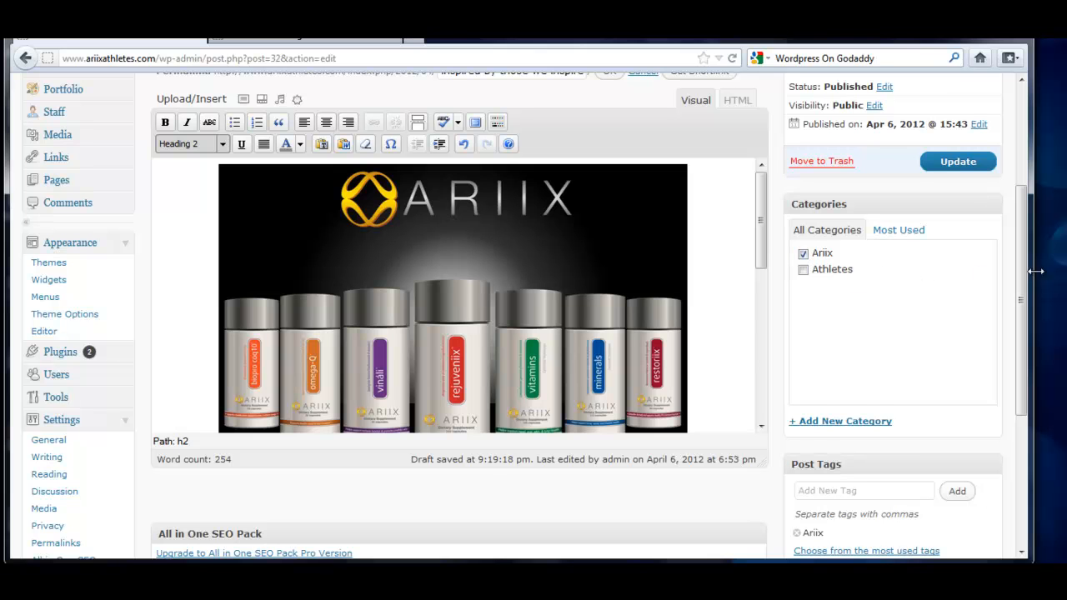
{"action": "left_click_drag", "start_coordinate": [1027, 269], "coordinate": [1041, 466]}
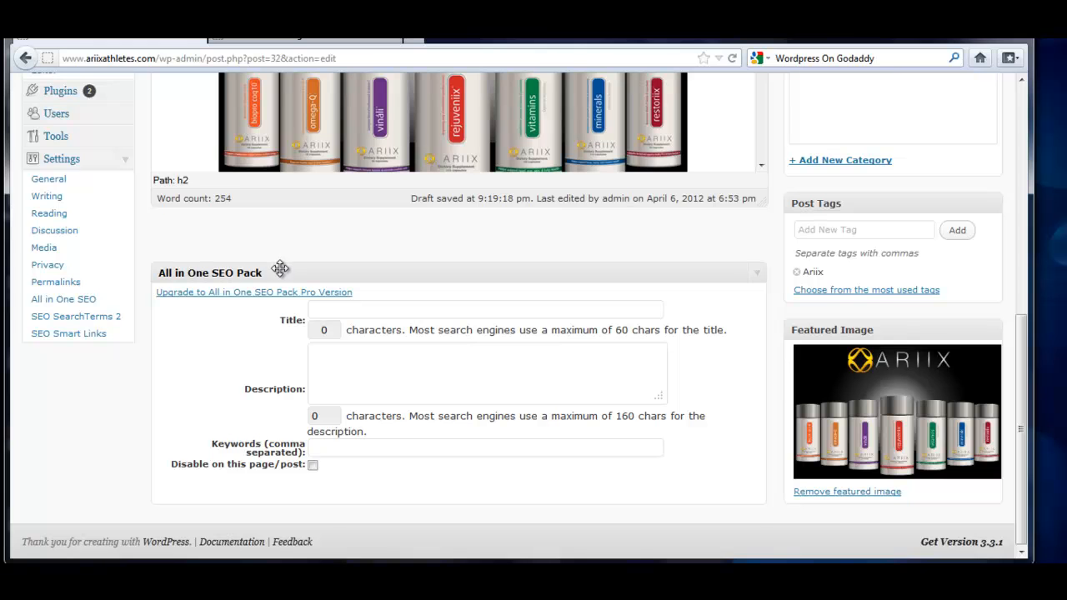
{"action": "left_click", "coordinate": [401, 308]}
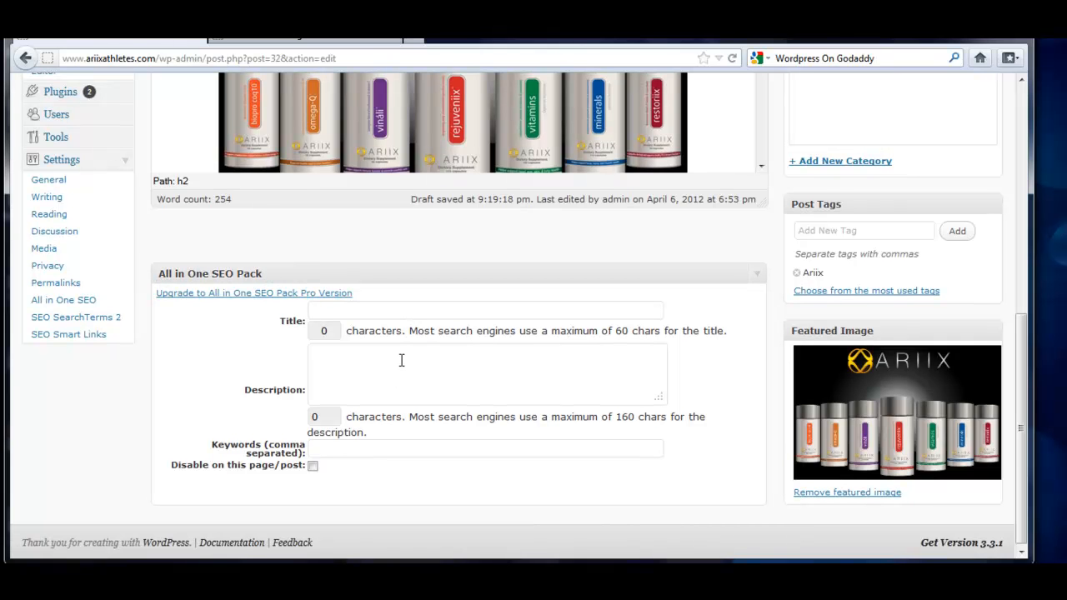
{"action": "left_click", "coordinate": [426, 311]}
{"action": "left_click", "coordinate": [412, 367]}
{"action": "left_click", "coordinate": [340, 452]}
{"action": "left_click", "coordinate": [353, 393]}
{"action": "left_click", "coordinate": [370, 315]}
Check the closing paragraphs of the post body, return to the SEO title field and dismiss its autofill suggestion.
{"action": "left_click_drag", "start_coordinate": [1018, 327], "coordinate": [1018, 239]}
{"action": "left_click_drag", "start_coordinate": [757, 132], "coordinate": [768, 295]}
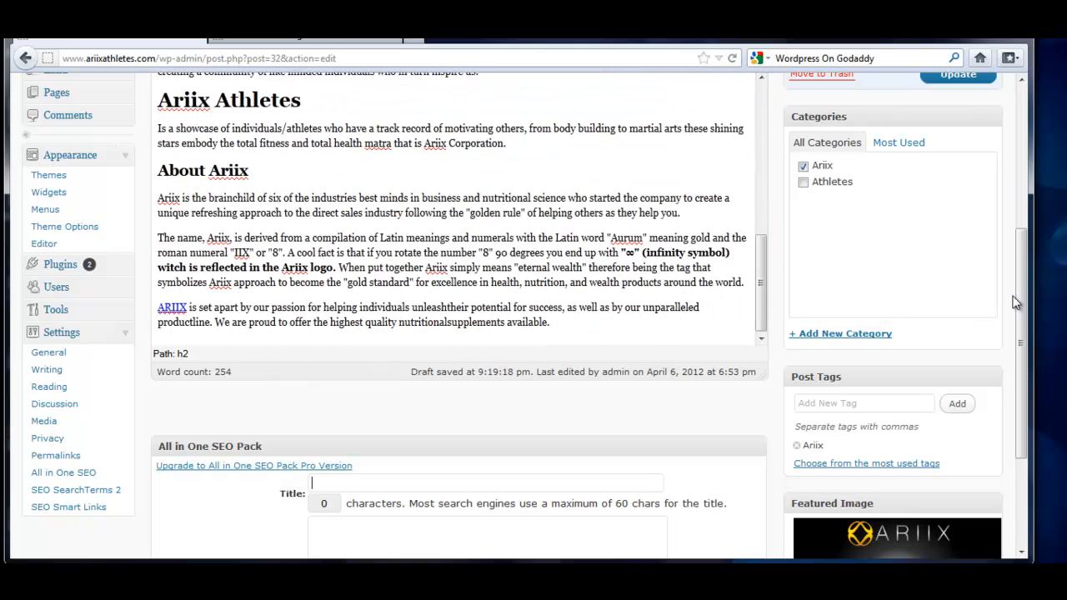
{"action": "left_click_drag", "start_coordinate": [1020, 300], "coordinate": [1024, 394]}
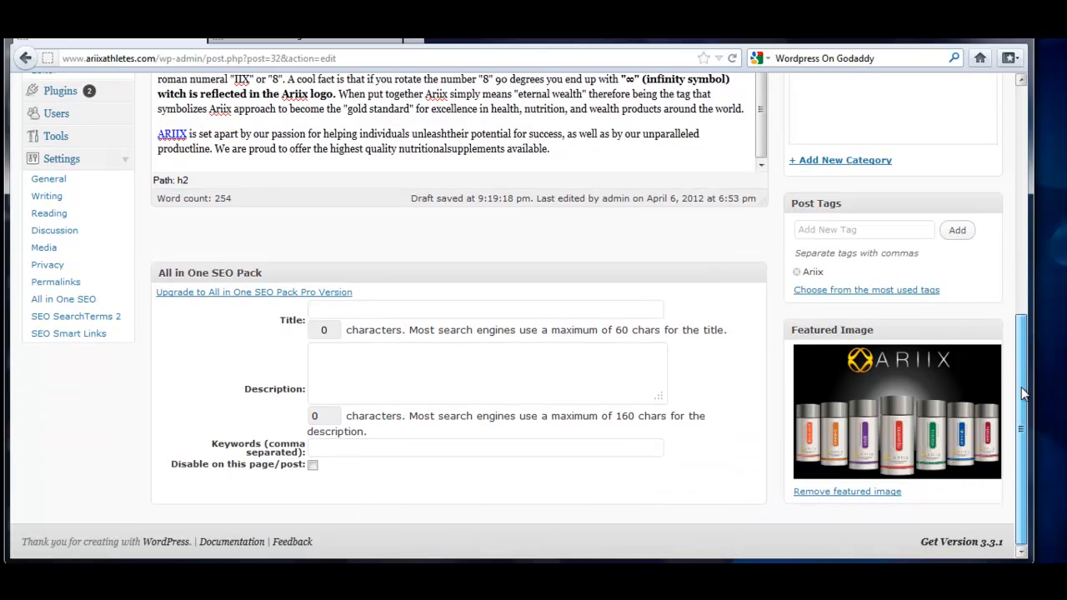
{"action": "left_click", "coordinate": [382, 313]}
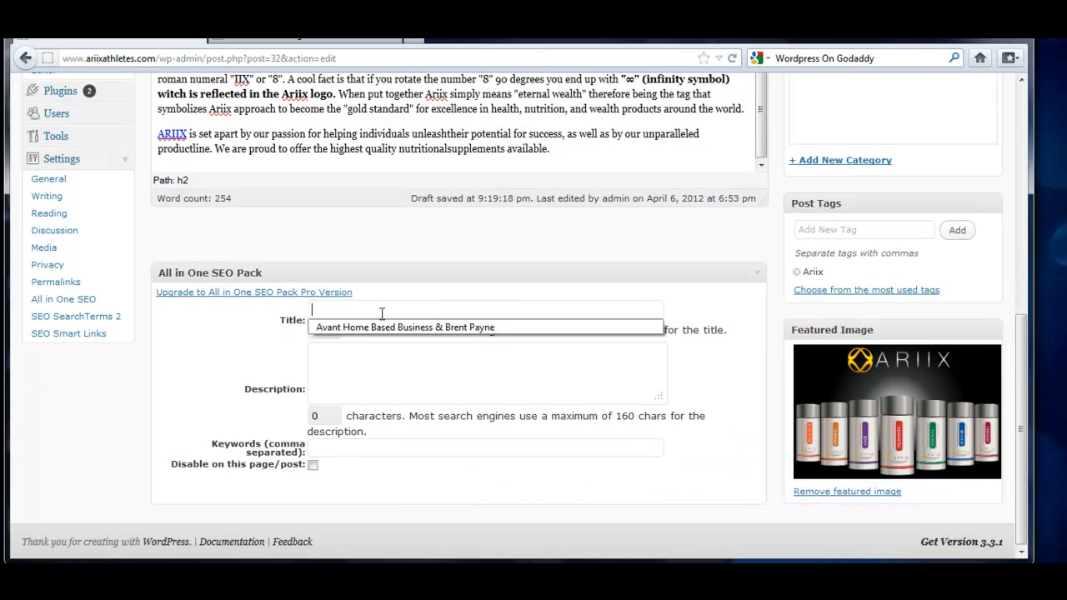
{"action": "key", "text": "Down"}
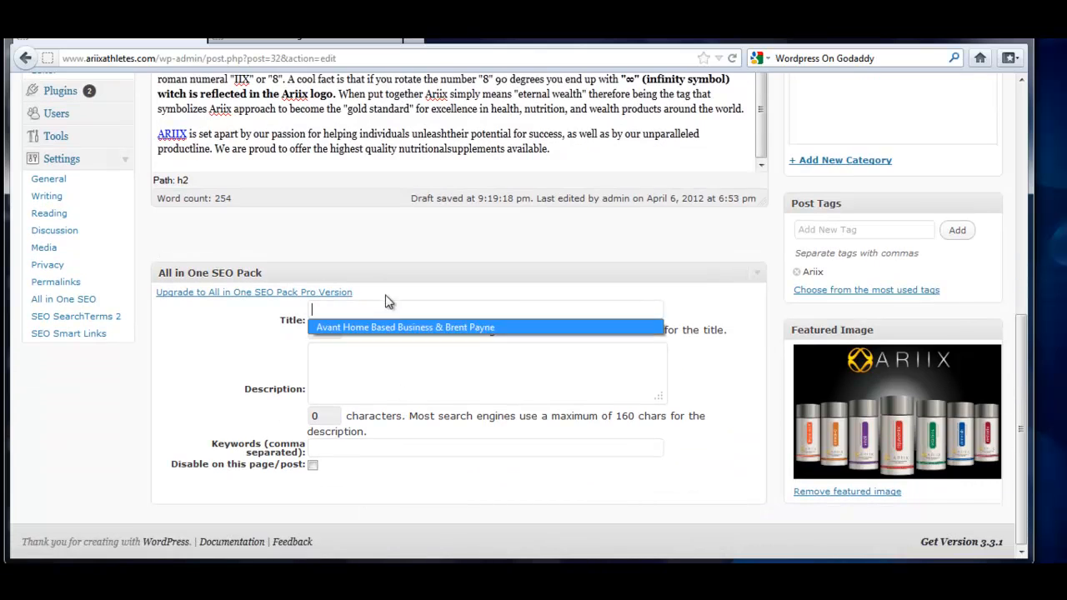
{"action": "key", "text": "Escape"}
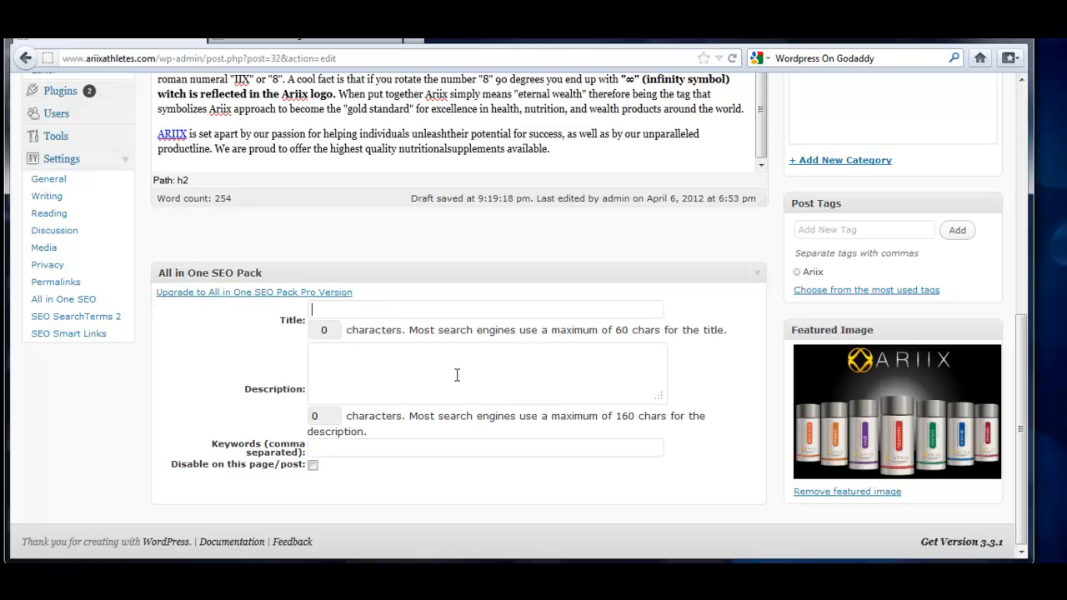
Review the whole post again, covering its title, permalink, product image, headings and body text.
{"action": "left_click_drag", "start_coordinate": [1020, 350], "coordinate": [1046, 80]}
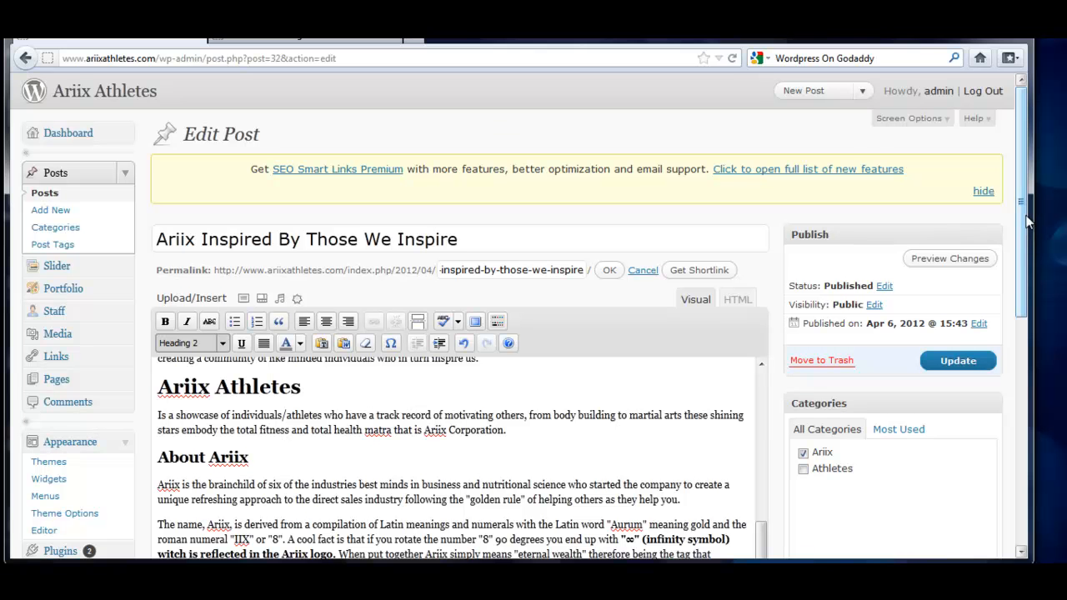
{"action": "scroll", "coordinate": [1023, 225], "scroll_direction": "down", "scroll_amount": 4}
{"action": "left_click_drag", "start_coordinate": [766, 385], "coordinate": [761, 160]}
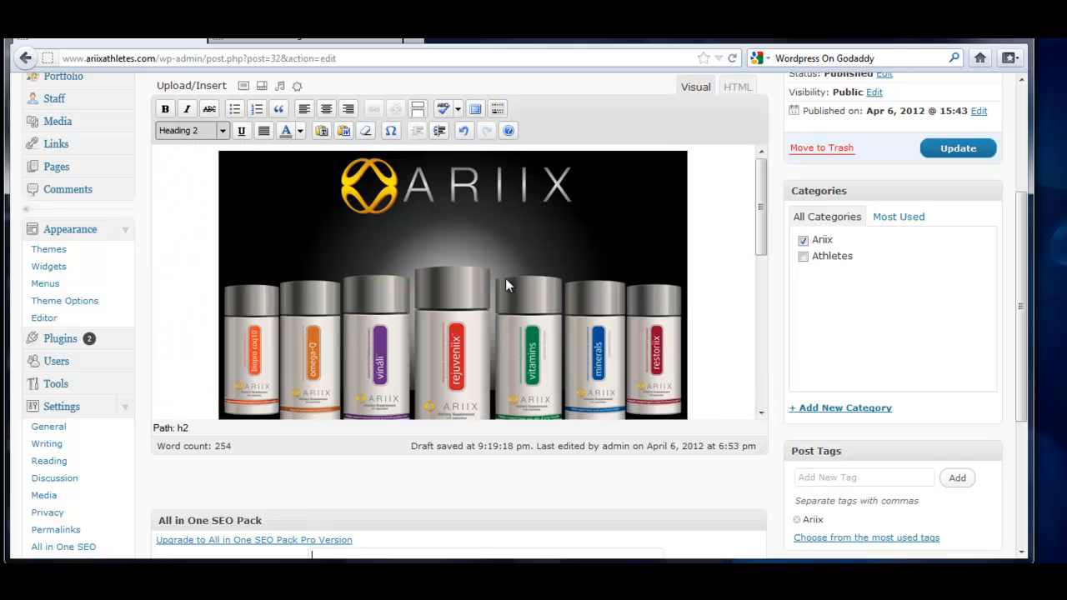
{"action": "left_click_drag", "start_coordinate": [761, 207], "coordinate": [762, 431]}
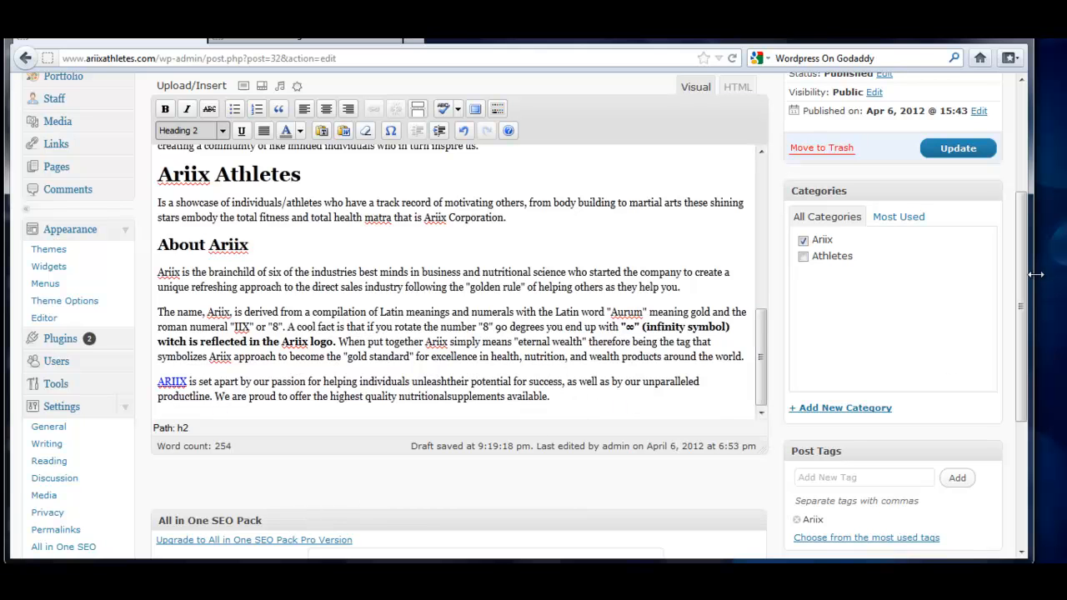
{"action": "left_click_drag", "start_coordinate": [1019, 275], "coordinate": [995, 293]}
{"action": "left_click_drag", "start_coordinate": [761, 356], "coordinate": [761, 162]}
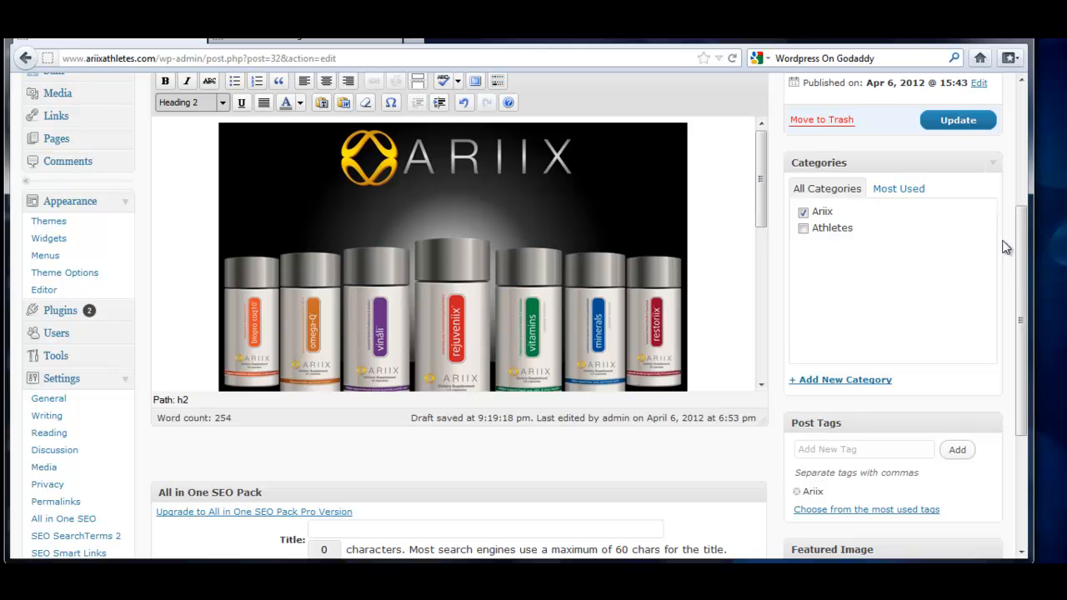
{"action": "left_click_drag", "start_coordinate": [1026, 300], "coordinate": [1027, 233]}
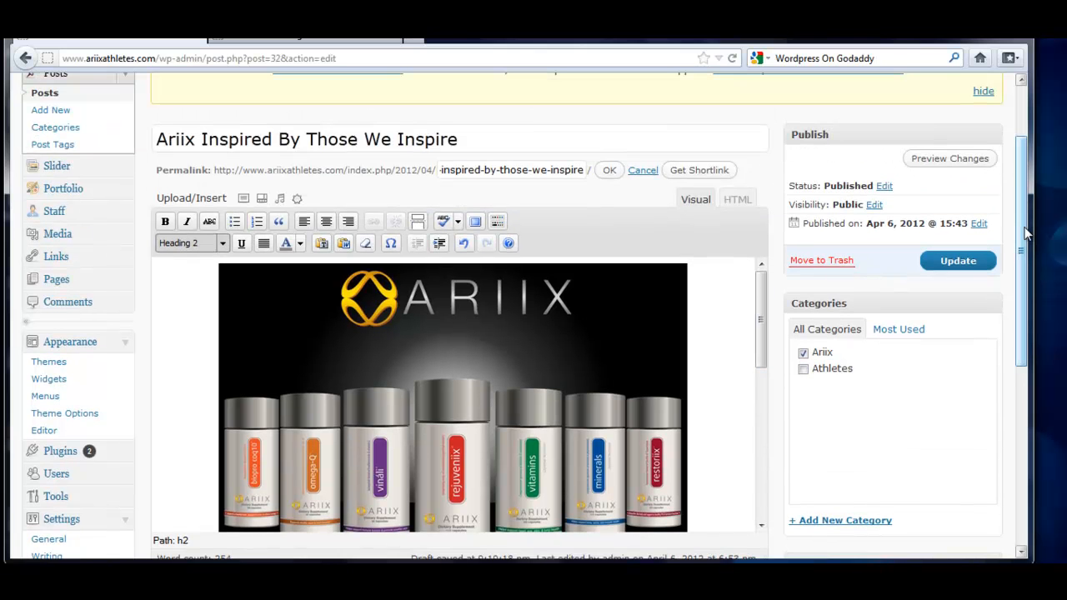